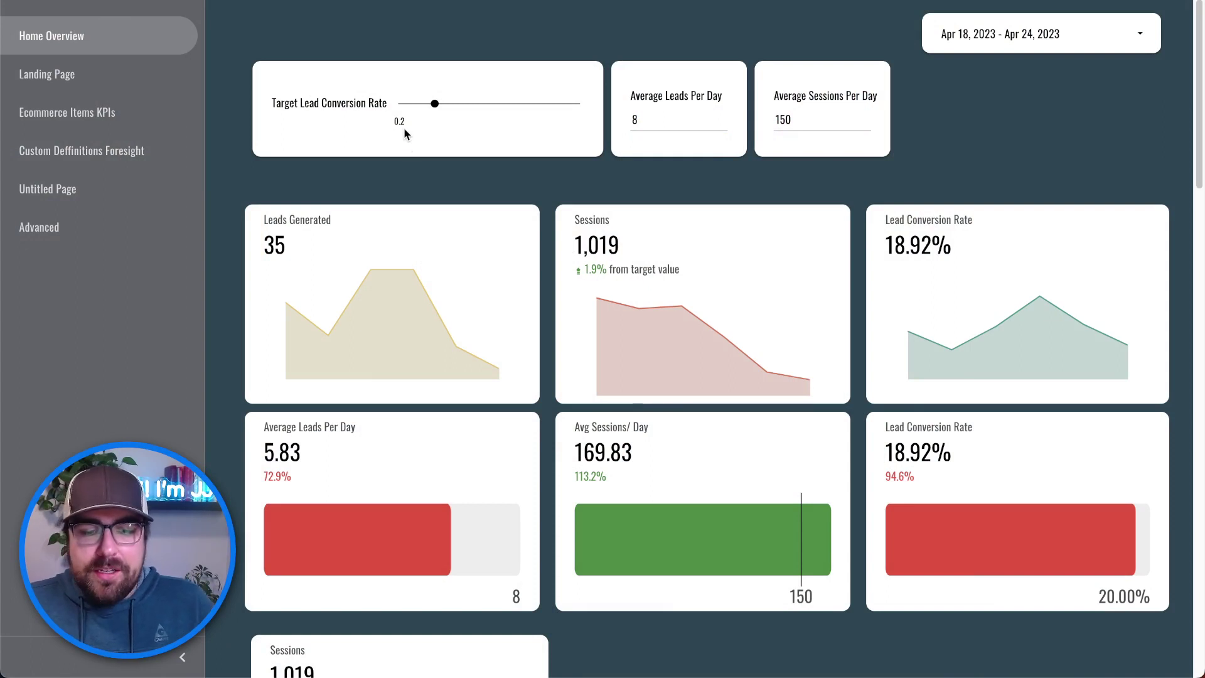
# Step: Lower the Target Lead Conversion Rate slider to 0.12 and check the 18.92% actual conversion value
pyautogui.scroll(-1, 521, 240)
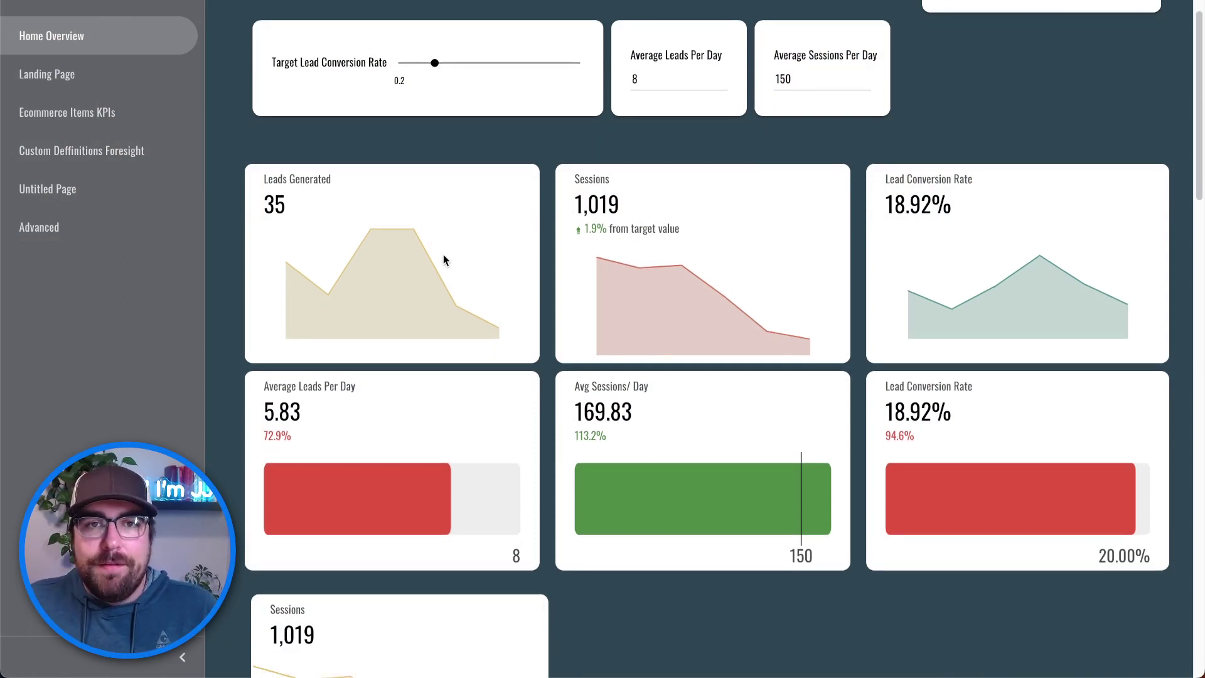
pyautogui.scroll(-4, 591, 288)
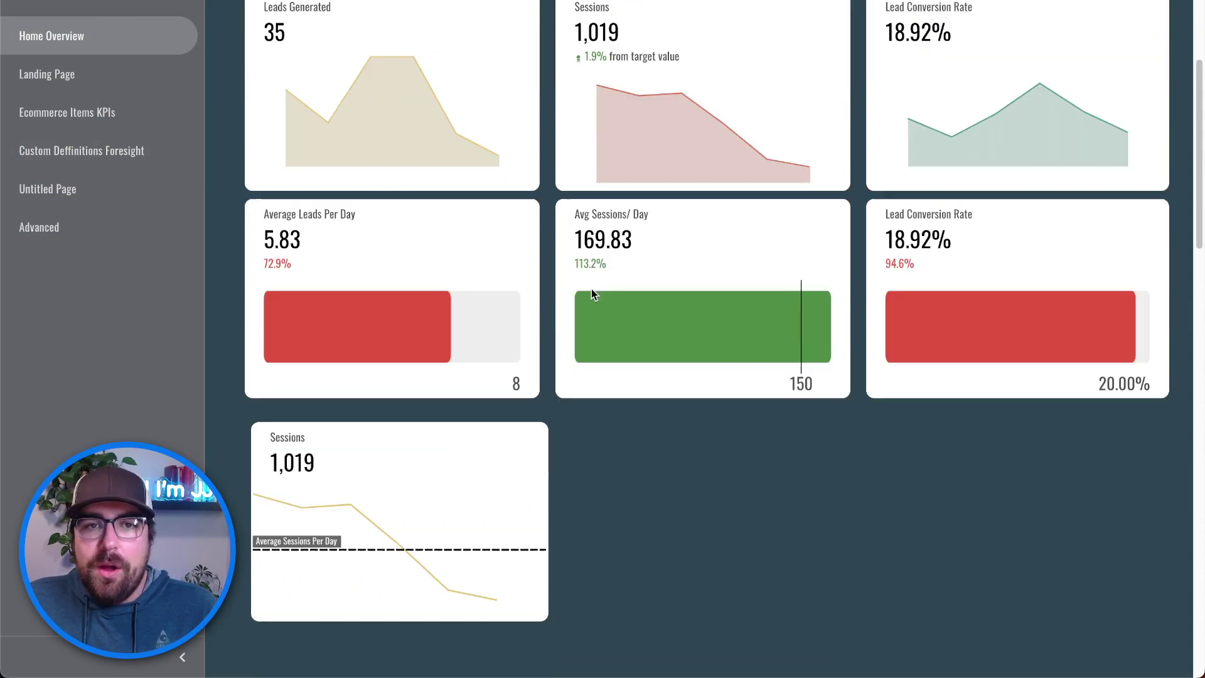
pyautogui.scroll(1, 691, 408)
pyautogui.scroll(4, 698, 427)
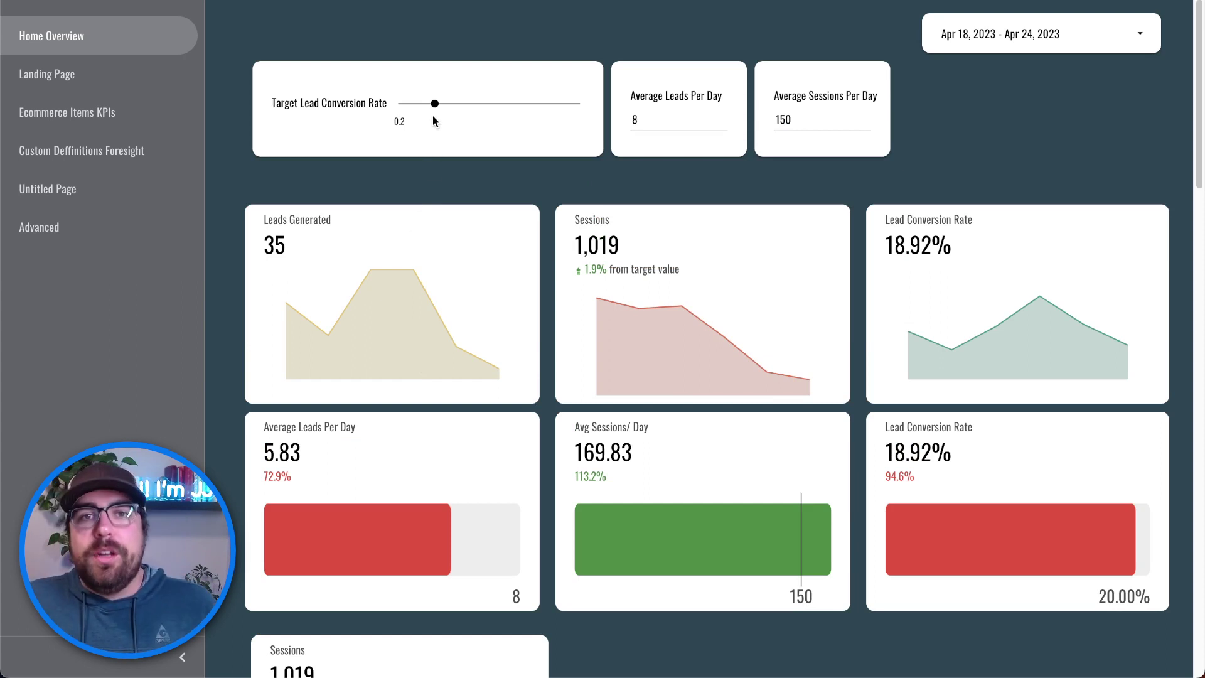
pyautogui.moveTo(433, 102); pyautogui.dragTo(420, 103)
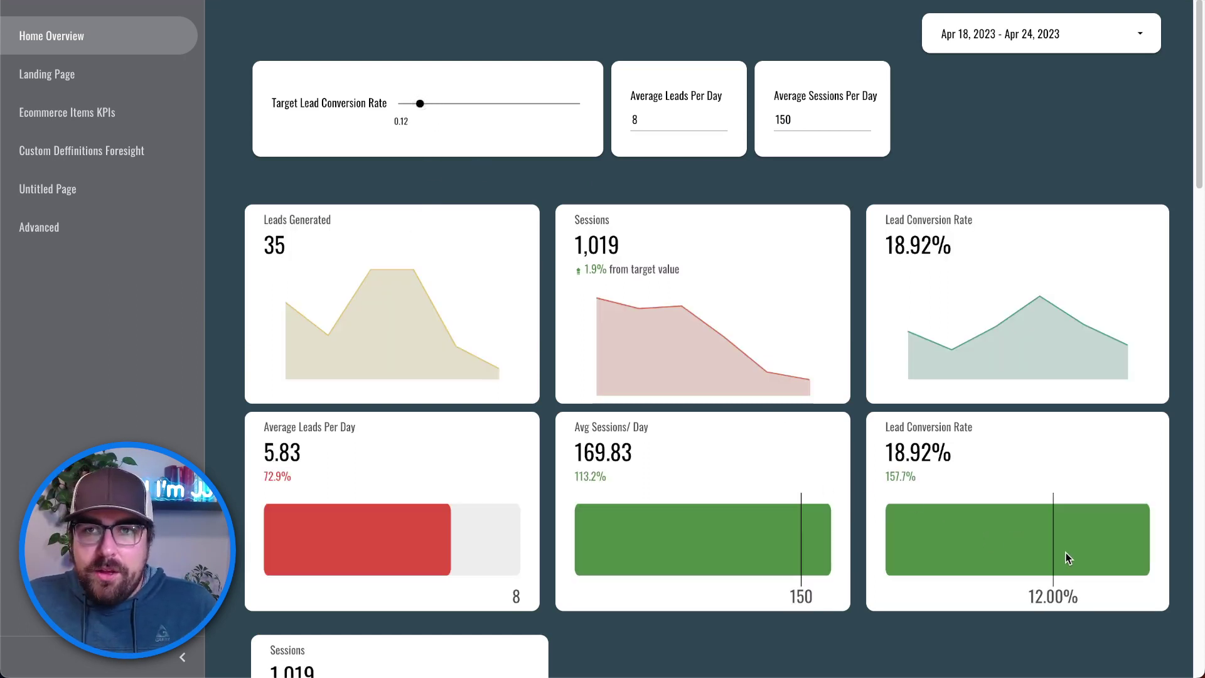
pyautogui.moveTo(975, 466); pyautogui.dragTo(896, 447)
pyautogui.doubleClick(898, 447)
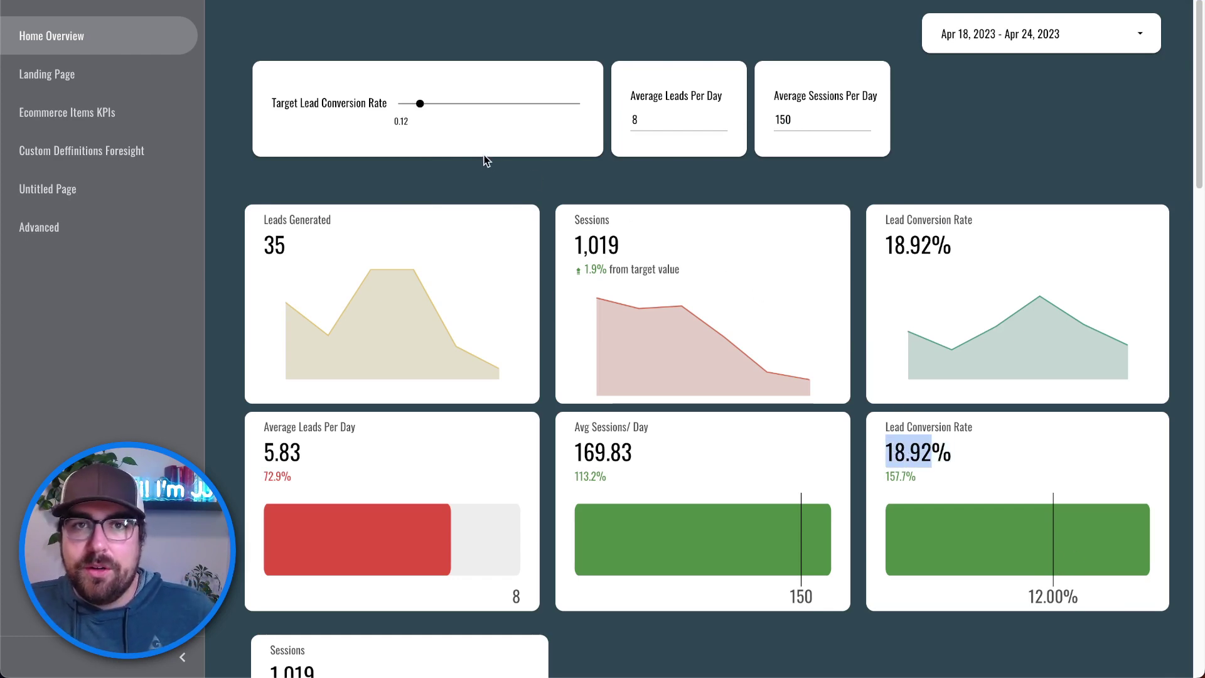
# Step: Raise the conversion target to 0.22 (86.0% progress) and set Average Leads Per Day to 10
pyautogui.moveTo(422, 104); pyautogui.dragTo(439, 104)
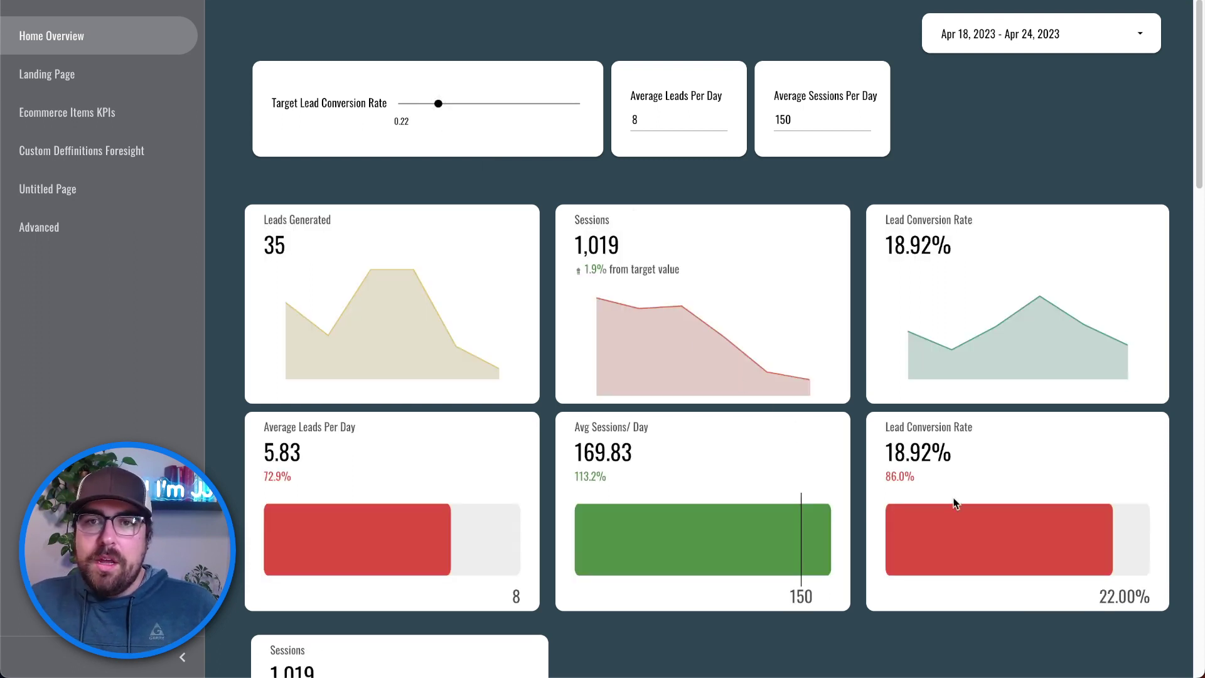
pyautogui.moveTo(910, 483); pyautogui.dragTo(894, 479)
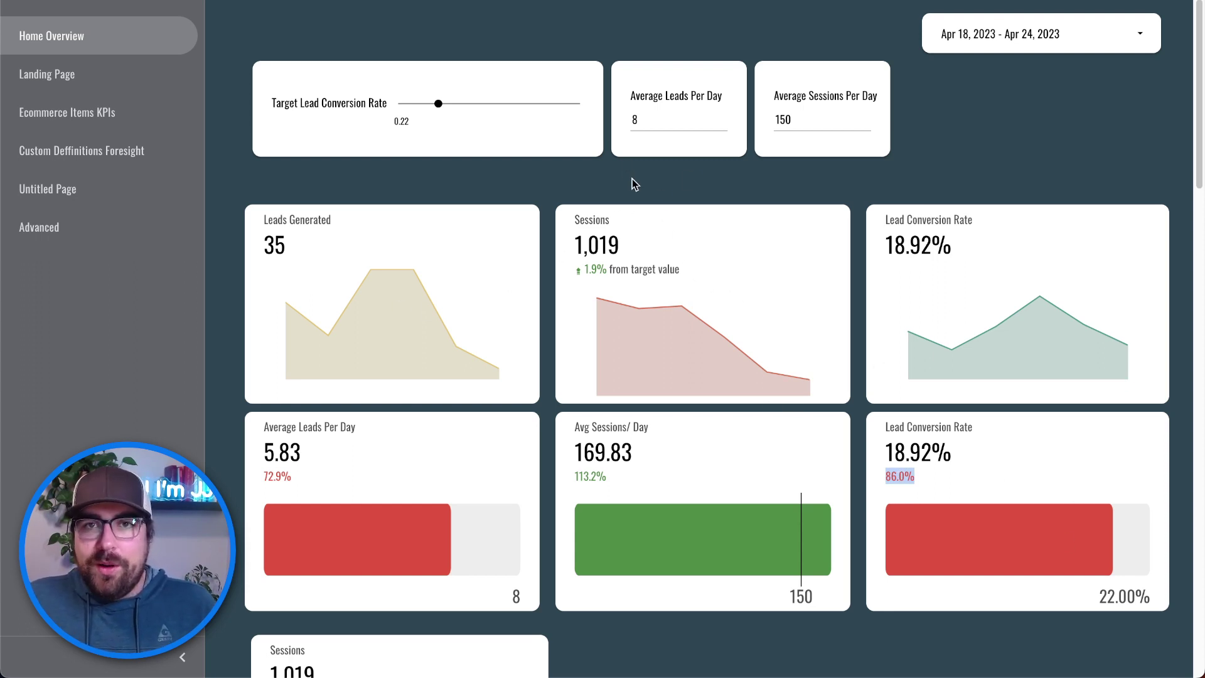
pyautogui.doubleClick(641, 120)
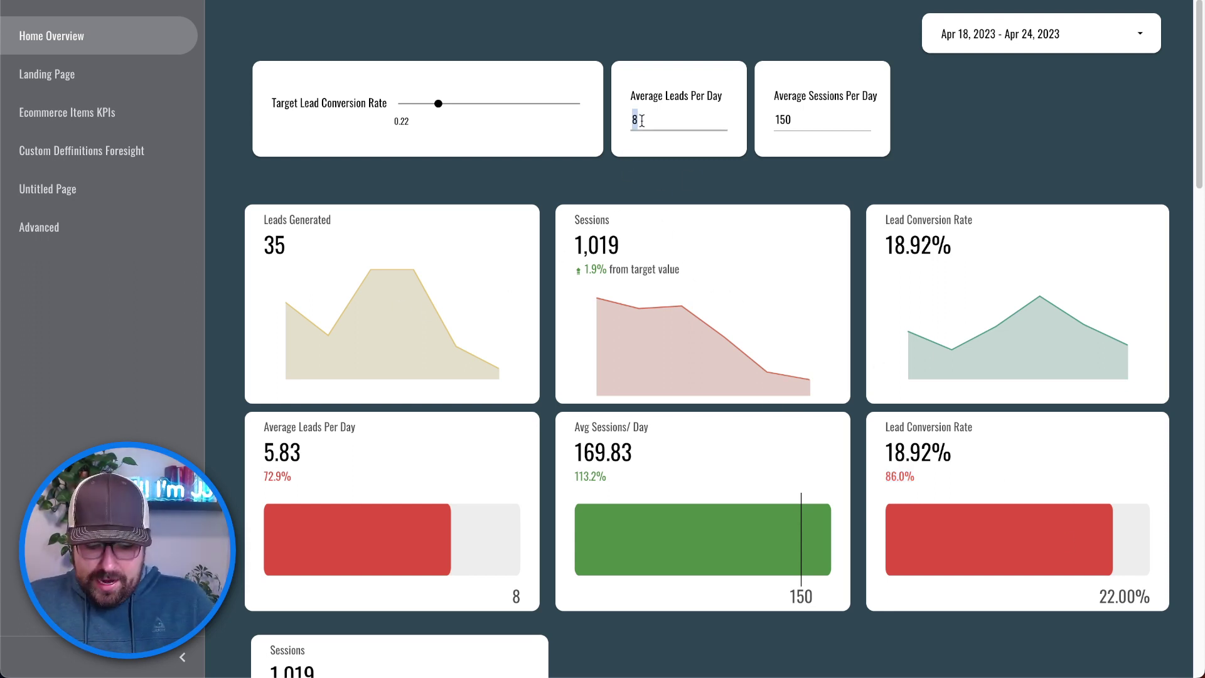
pyautogui.press('Return')
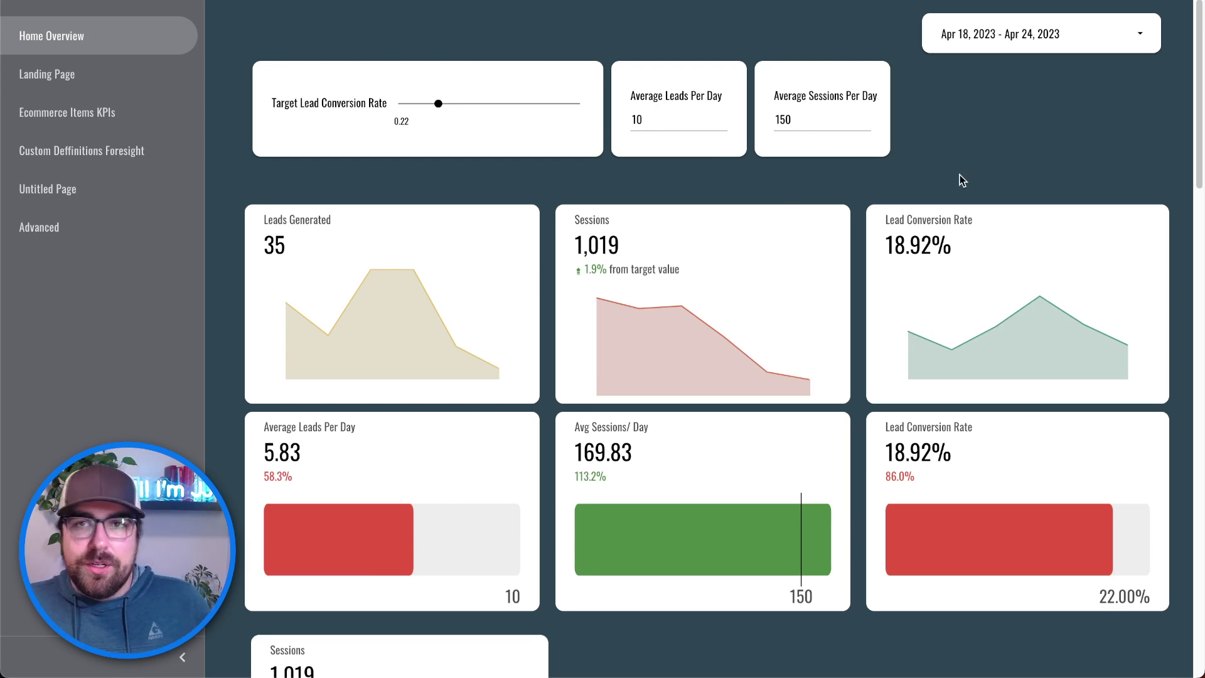
# Step: Apply the Last 30 days preset as the report's date range
pyautogui.click(1105, 35)
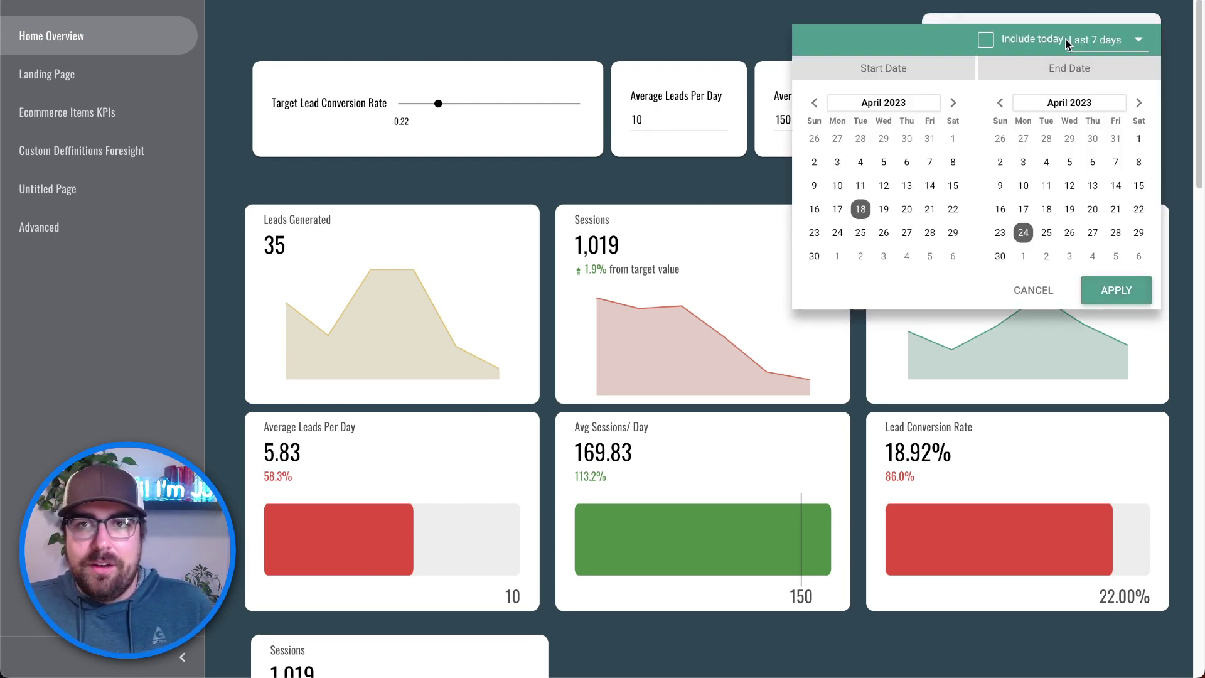
pyautogui.click(1105, 39)
pyautogui.click(1086, 152)
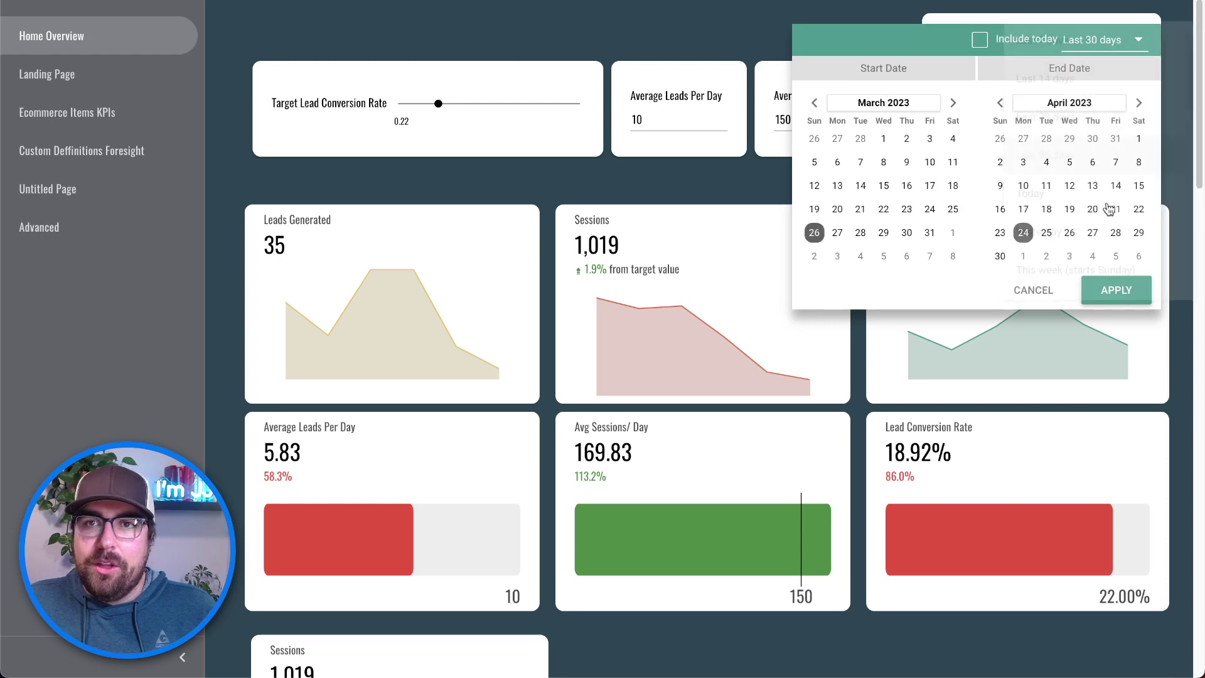
pyautogui.click(1118, 285)
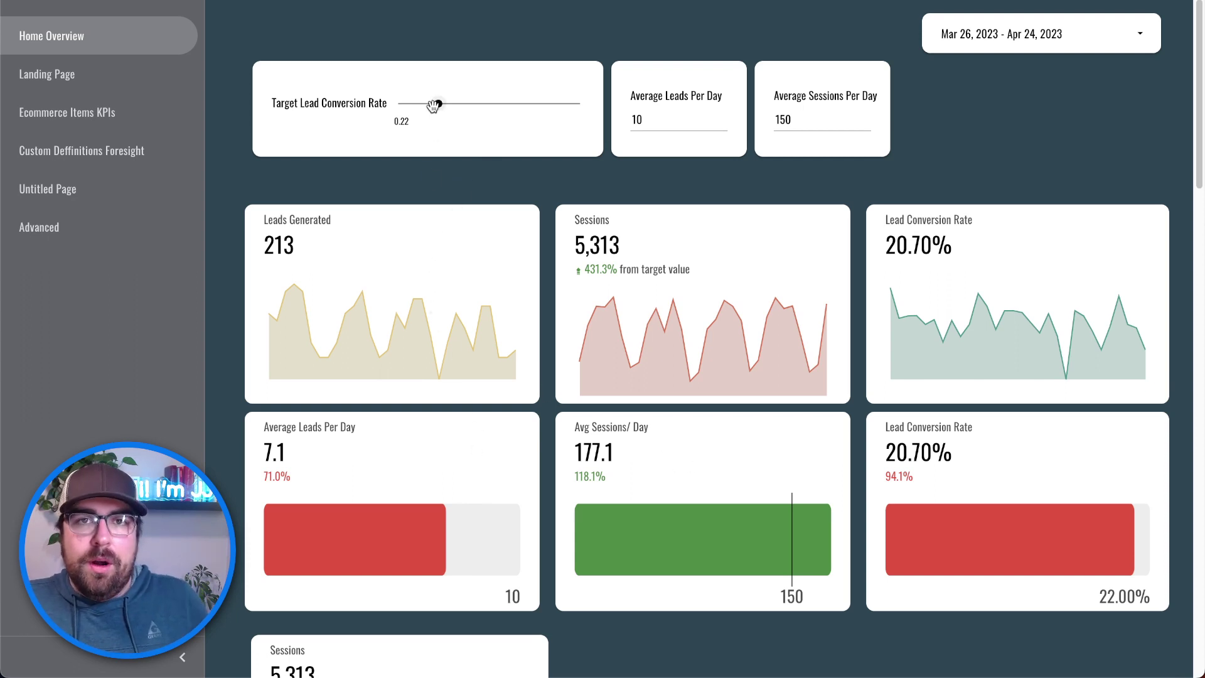
# Step: Apply a custom date range of Jan 1, 2023 to Feb 1, 2023
pyautogui.click(938, 28)
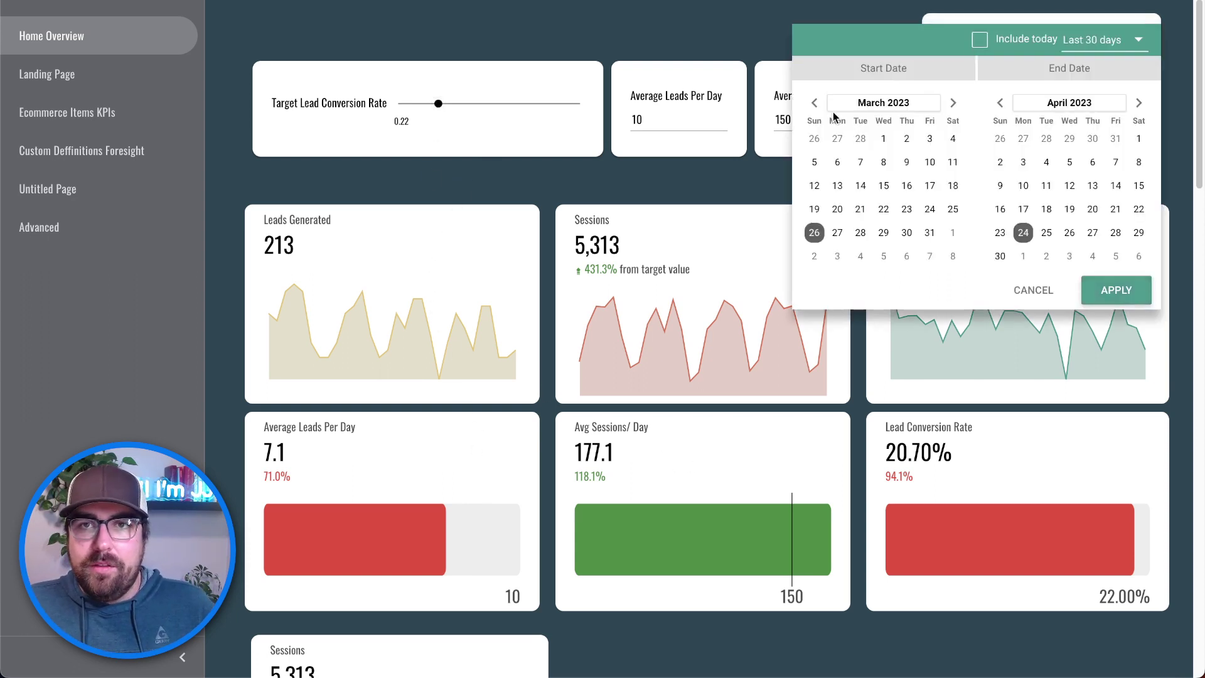
pyautogui.click(814, 102)
pyautogui.click(815, 102)
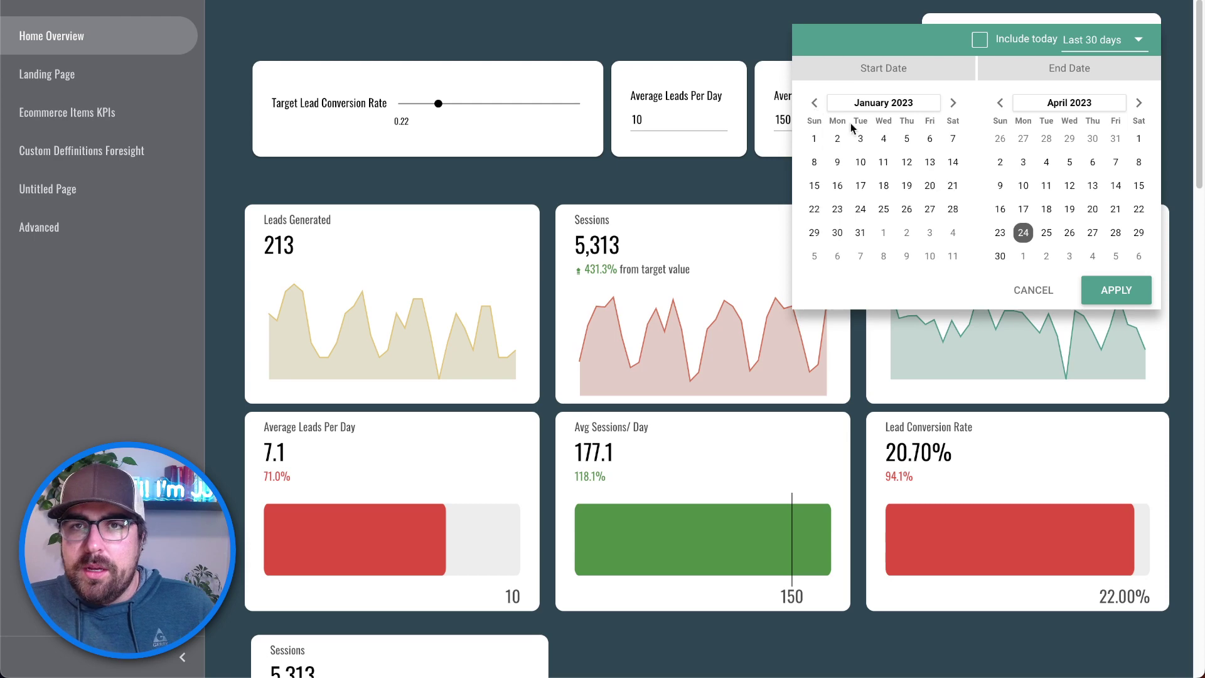
pyautogui.click(815, 139)
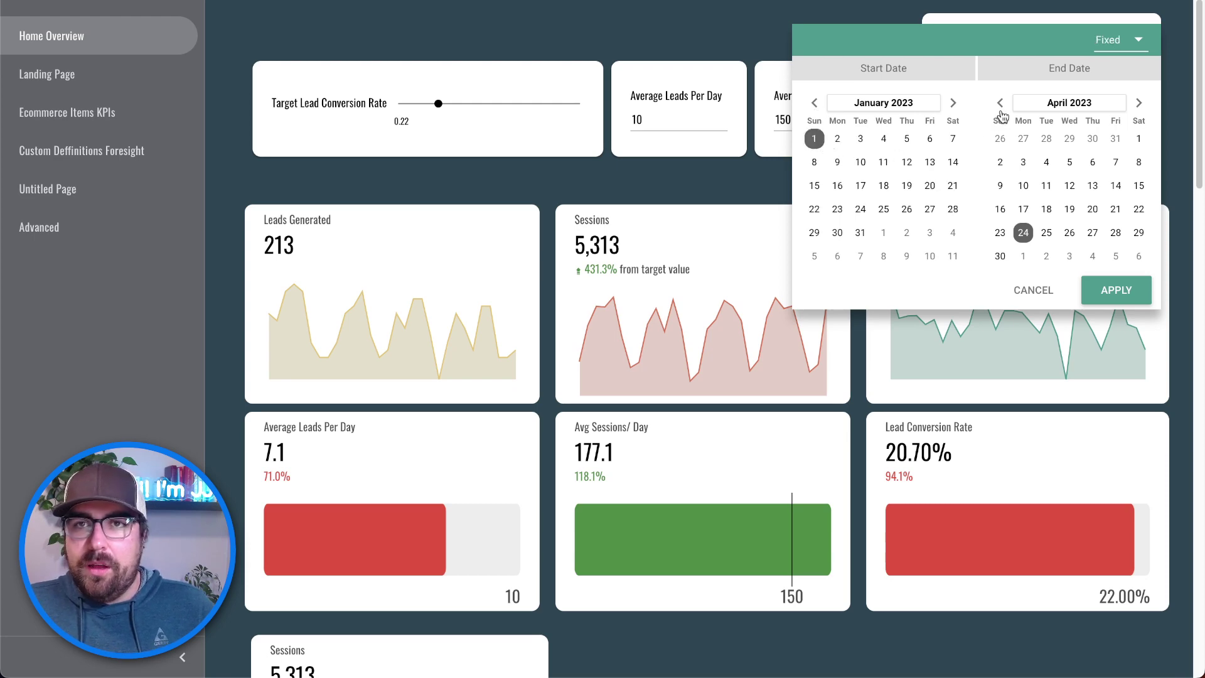
pyautogui.click(1001, 108)
pyautogui.click(1001, 108)
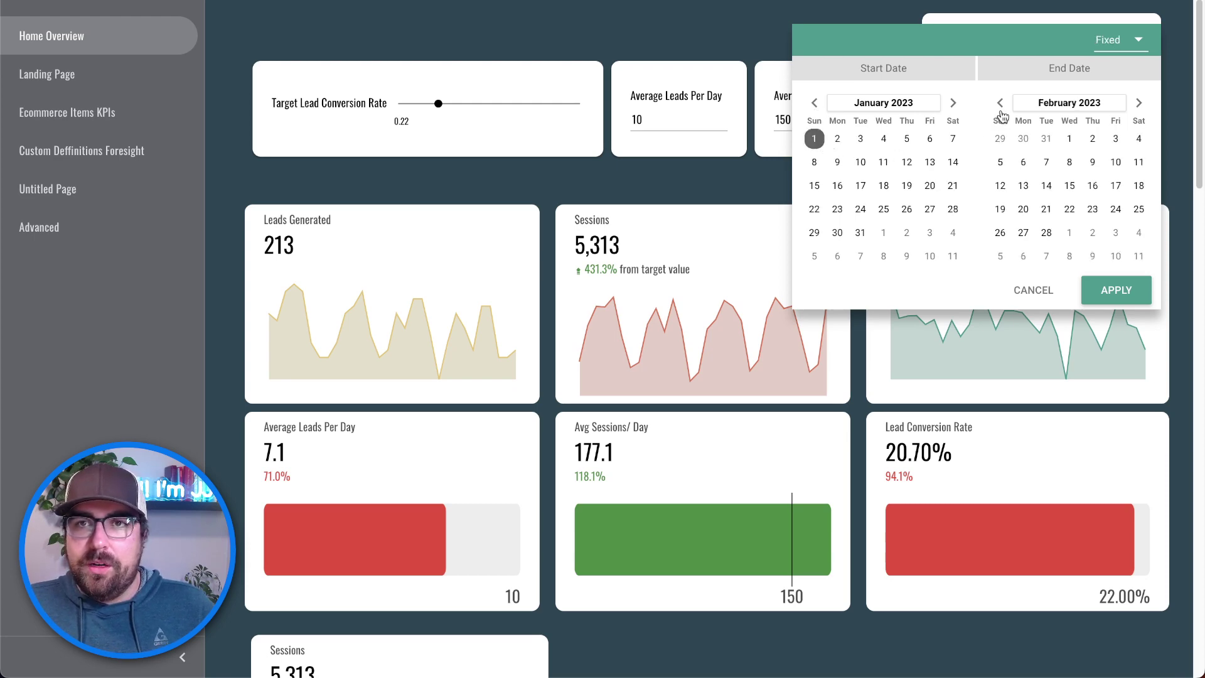
pyautogui.click(1071, 140)
pyautogui.click(1117, 291)
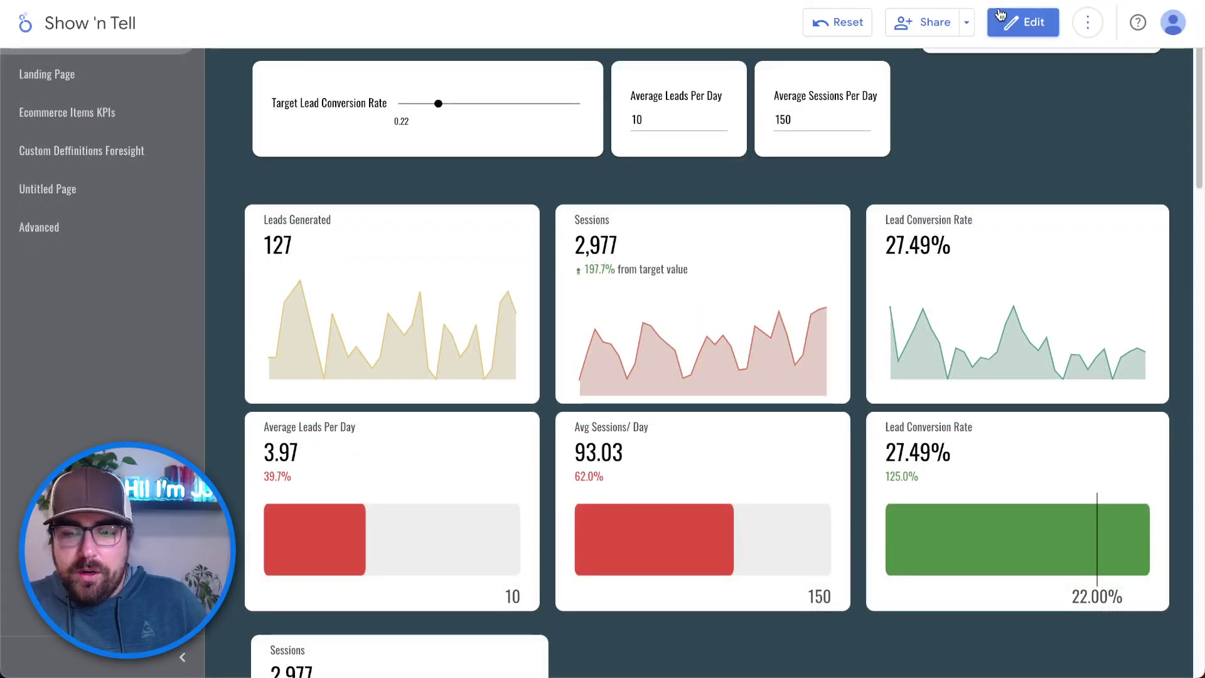
# Step: Enter edit mode and select the Leads Generated scorecard to inspect its setup
pyautogui.click(1030, 22)
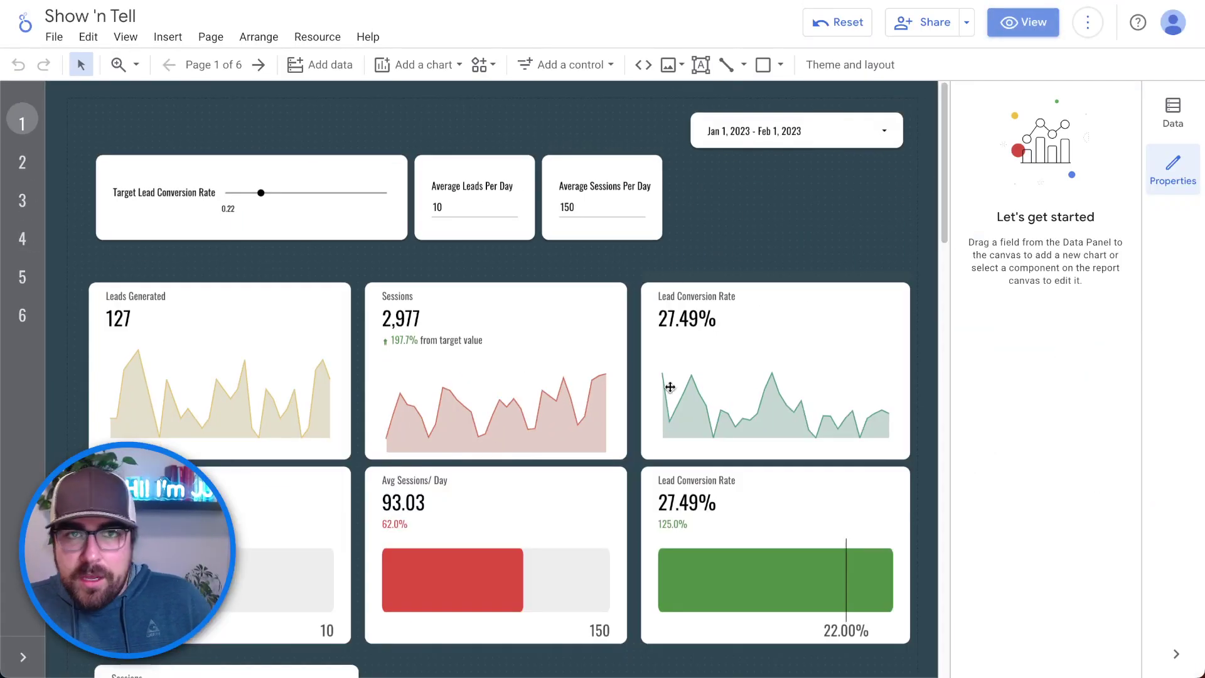
pyautogui.scroll(-1, 621, 358)
pyautogui.click(241, 308)
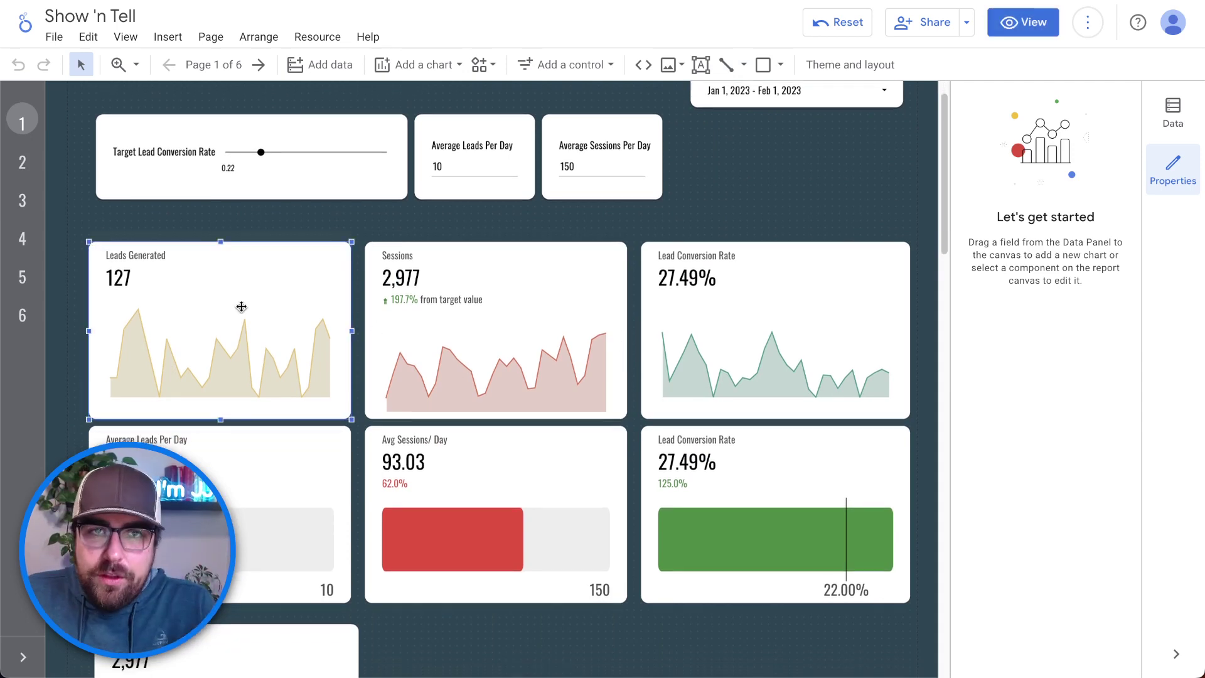
pyautogui.scroll(-5, 314, 354)
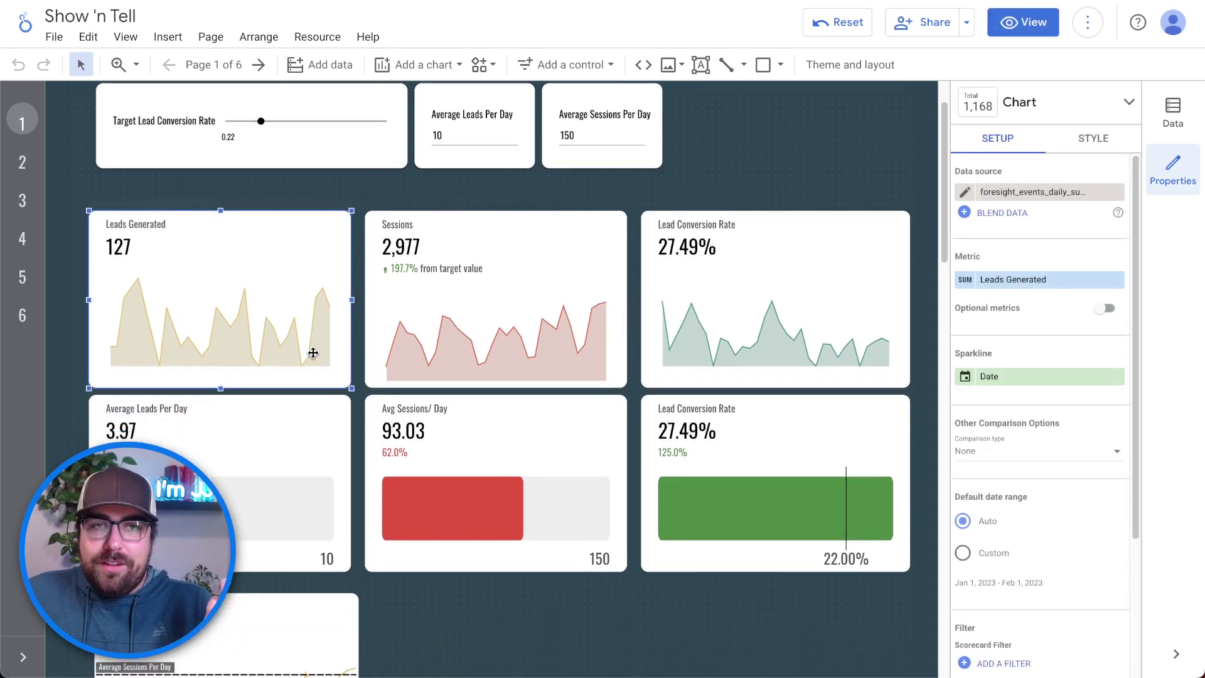
pyautogui.scroll(-3, 314, 355)
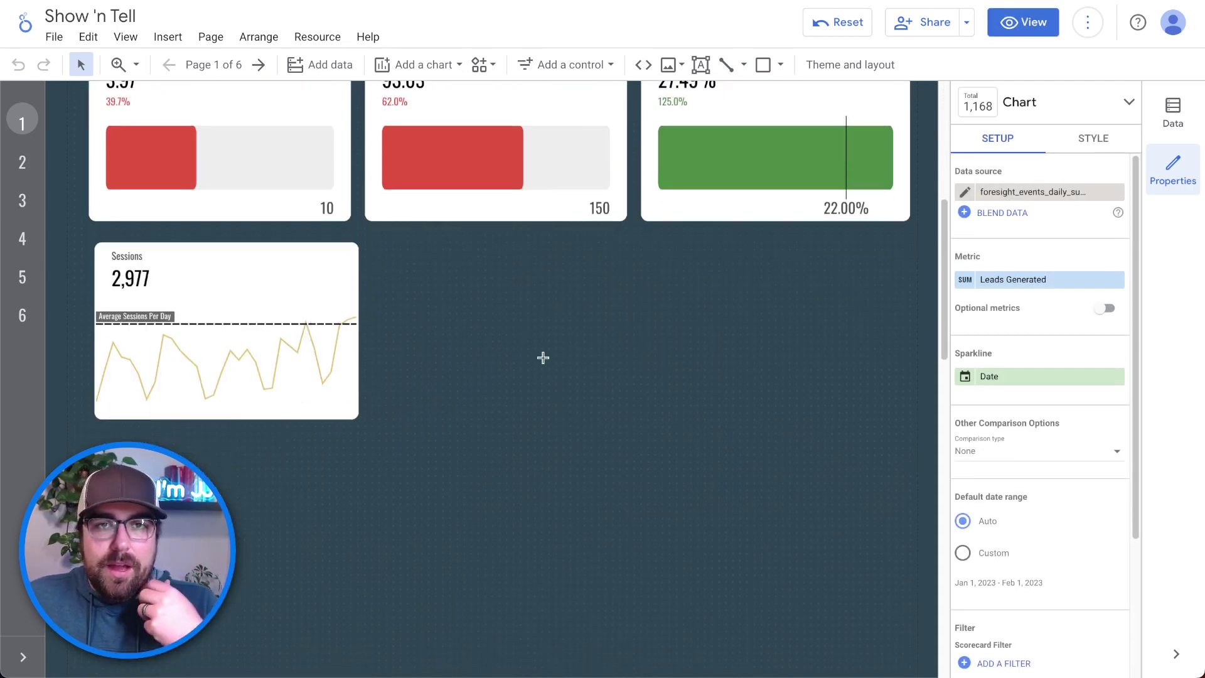
pyautogui.click(544, 356)
# Step: Drag the Sessions line chart off its scorecard, inspect both, then move it back on top
pyautogui.click(245, 348)
pyautogui.moveTo(314, 311); pyautogui.dragTo(533, 317)
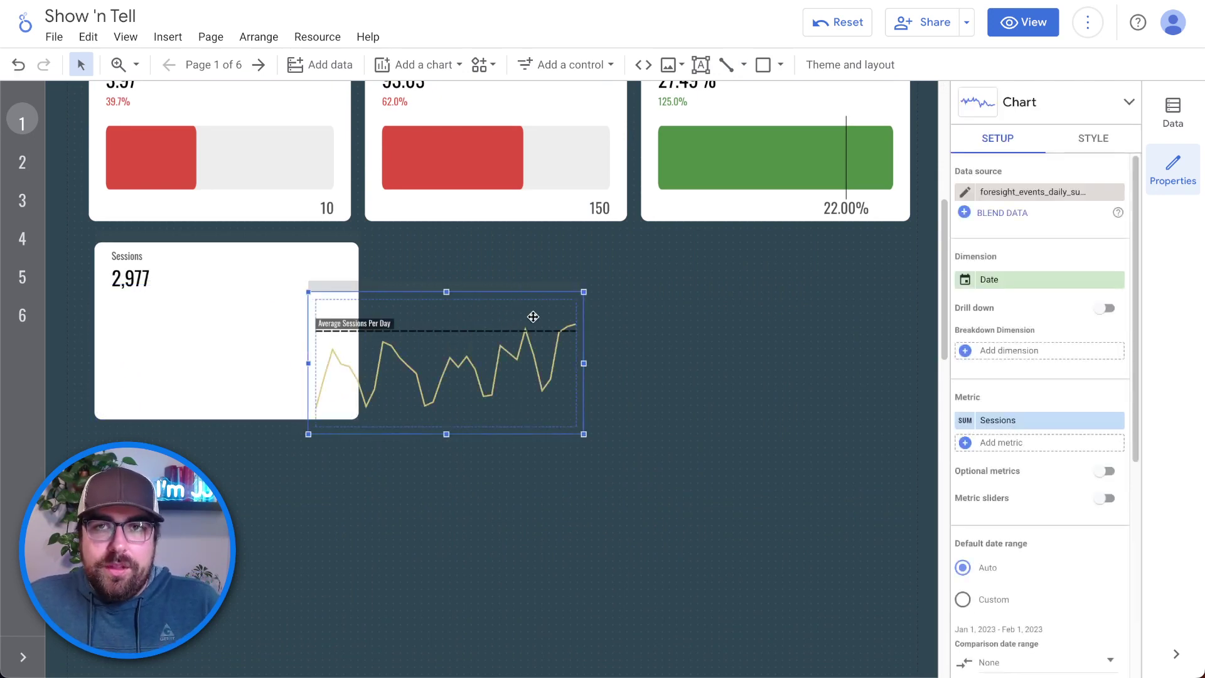
pyautogui.click(1056, 122)
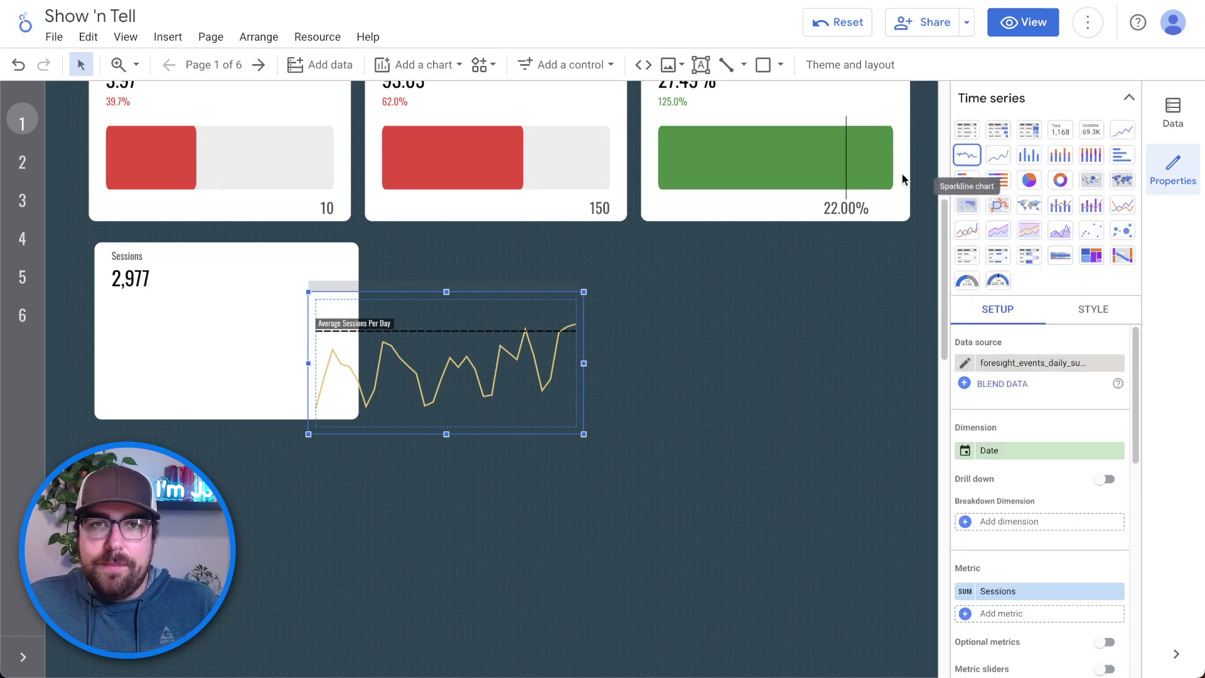
pyautogui.click(233, 284)
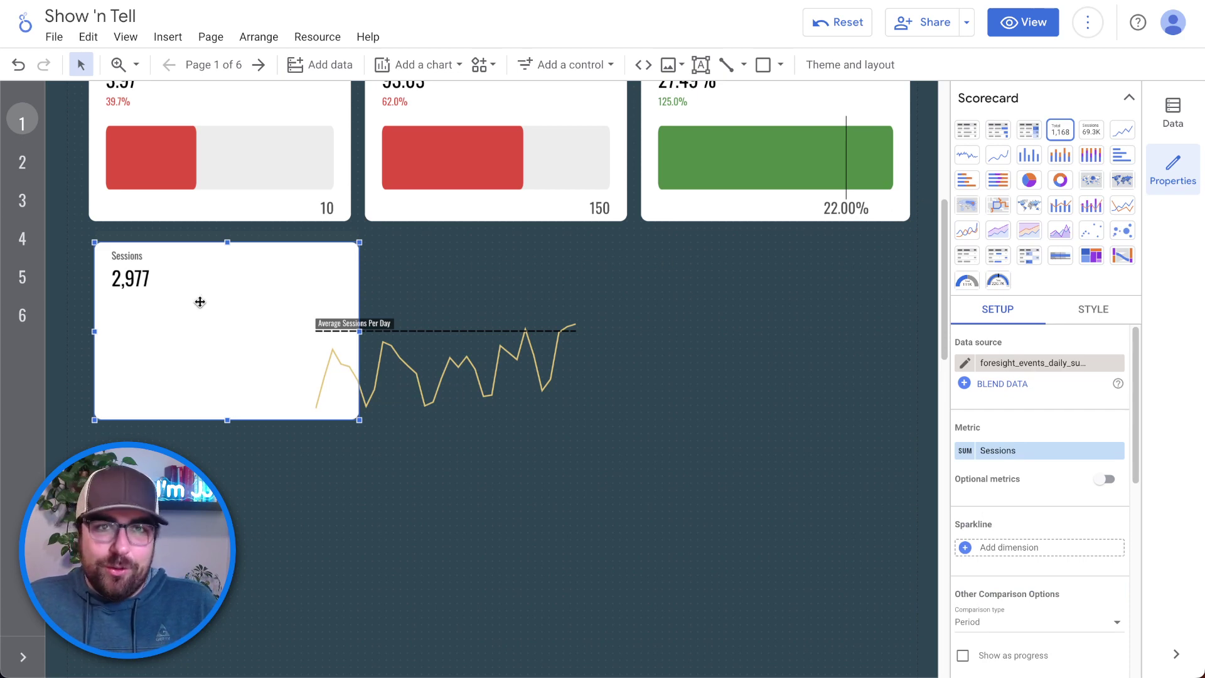
pyautogui.click(432, 369)
pyautogui.moveTo(431, 369); pyautogui.dragTo(211, 359)
# Step: Reselect the Leads Generated scorecard and look over the rest of the report
pyautogui.scroll(4, 371, 390)
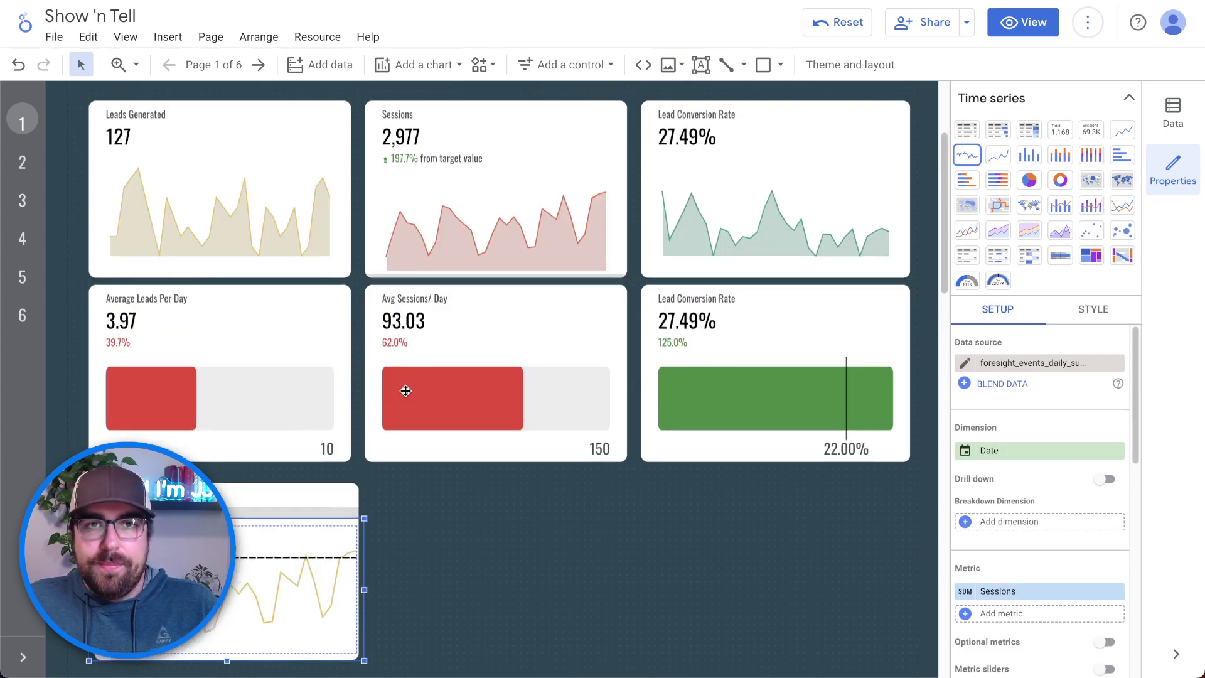
pyautogui.scroll(3, 294, 337)
pyautogui.click(277, 326)
pyautogui.scroll(-2, 277, 326)
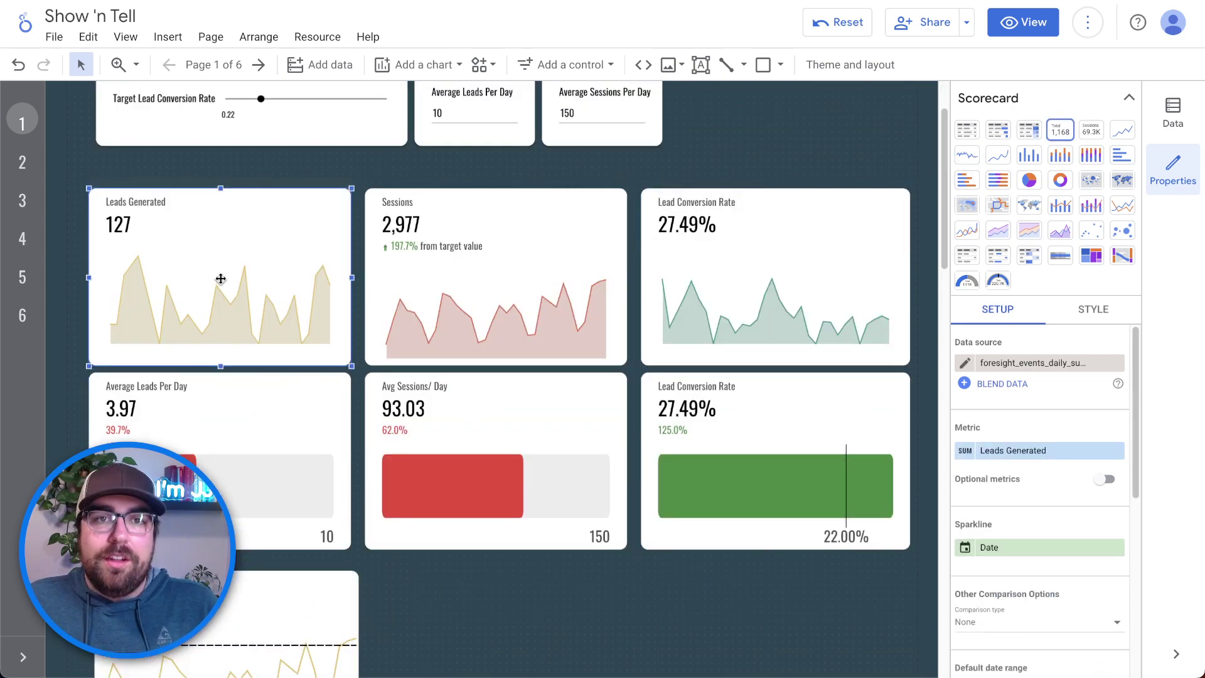
pyautogui.scroll(-1, 331, 324)
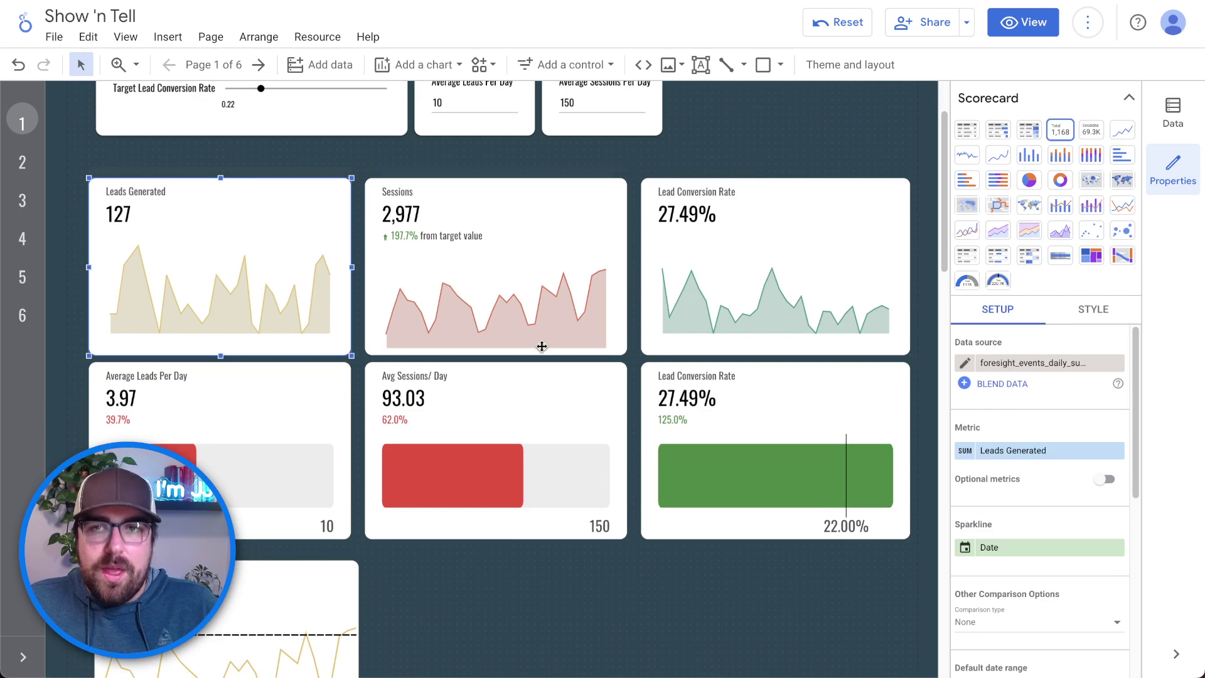
pyautogui.scroll(-2, 315, 305)
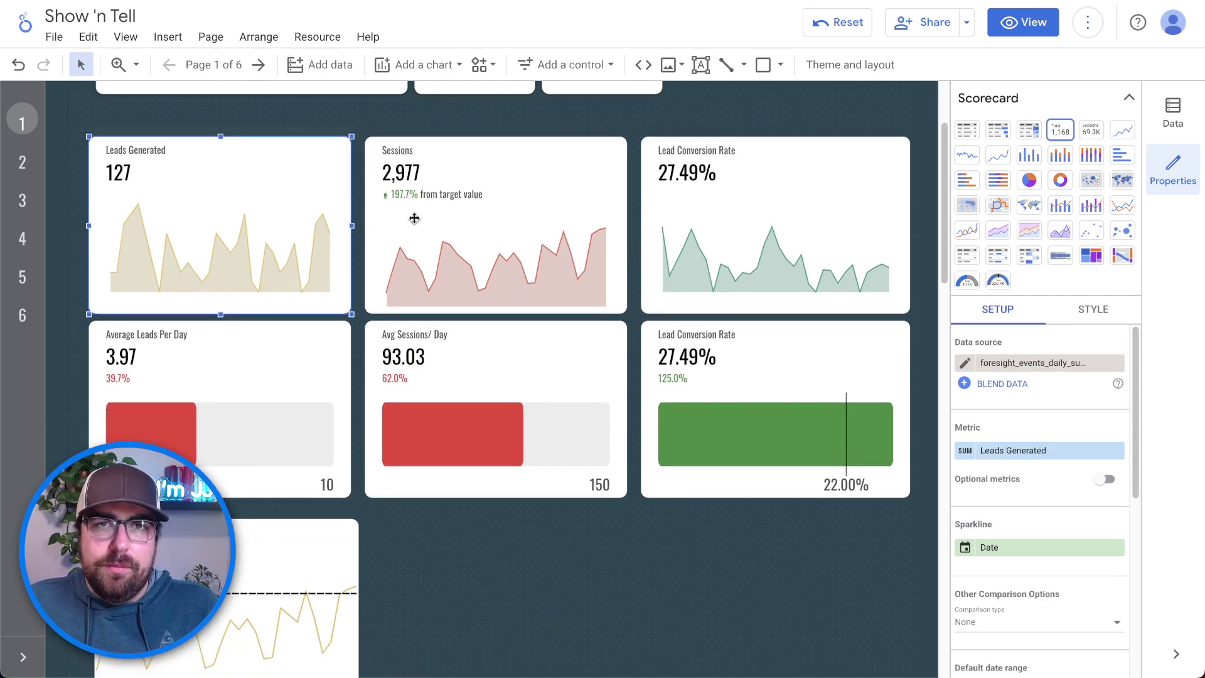
# Step: Draw a new Sessions scorecard beside the bottom-left card
pyautogui.click(414, 218)
pyautogui.scroll(-1, 458, 245)
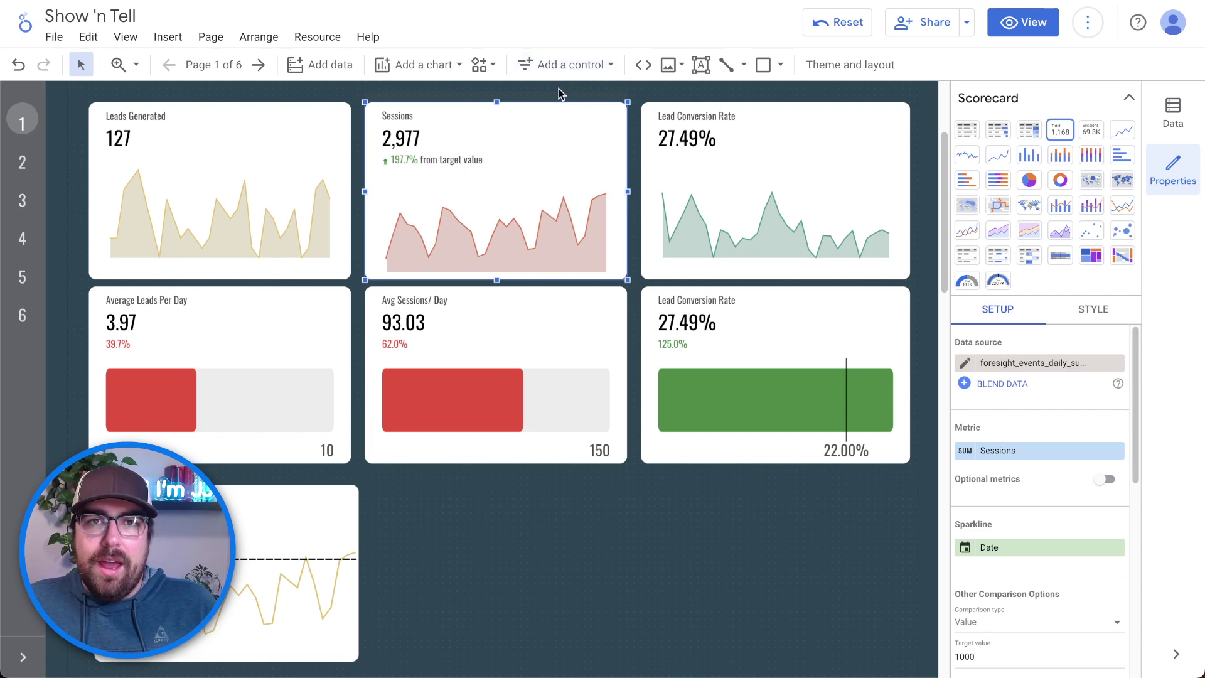
pyautogui.click(417, 65)
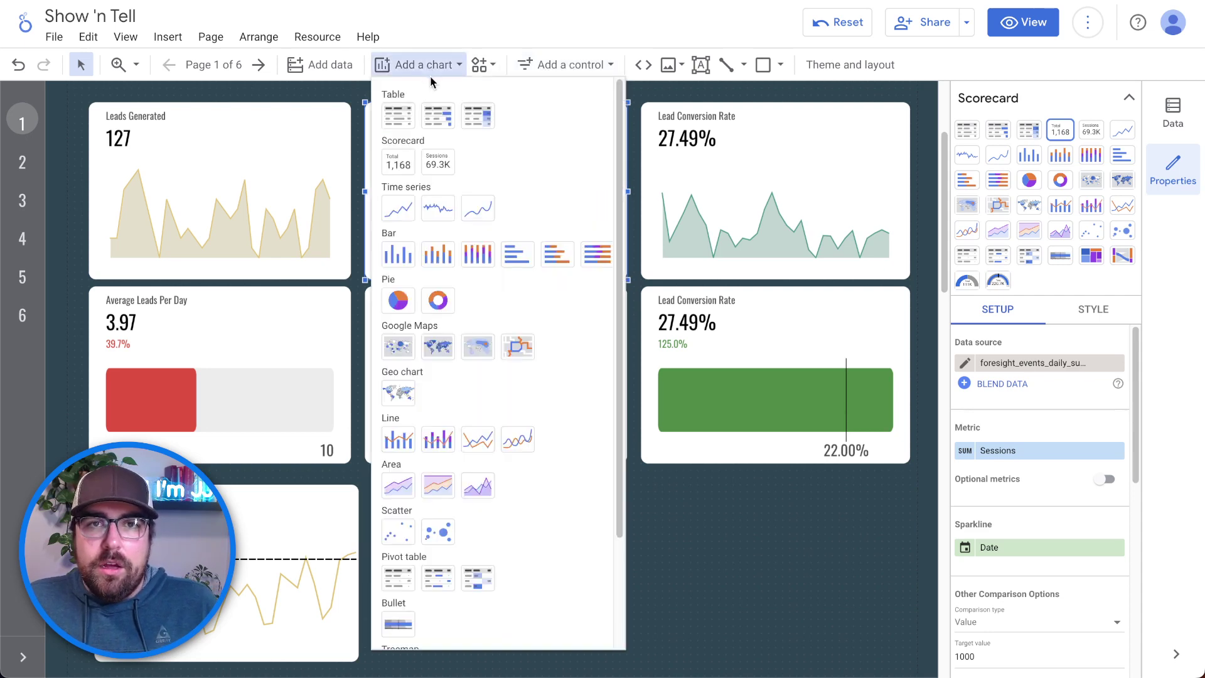
pyautogui.click(390, 168)
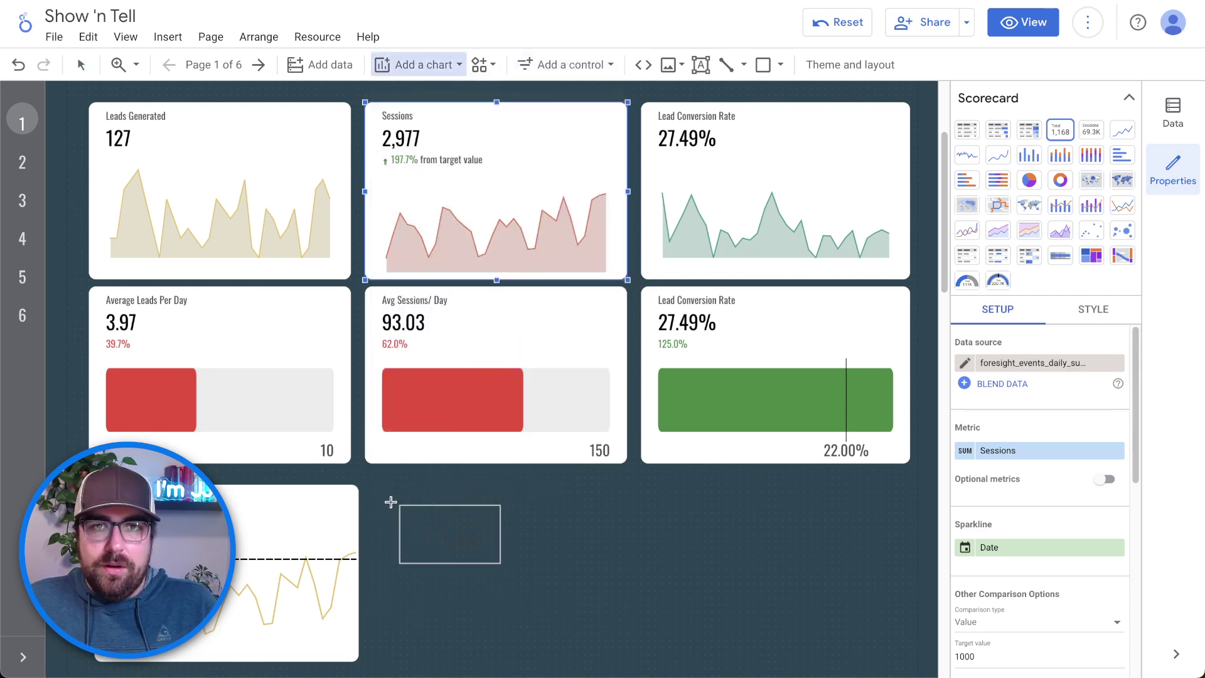
pyautogui.moveTo(386, 507); pyautogui.dragTo(635, 655)
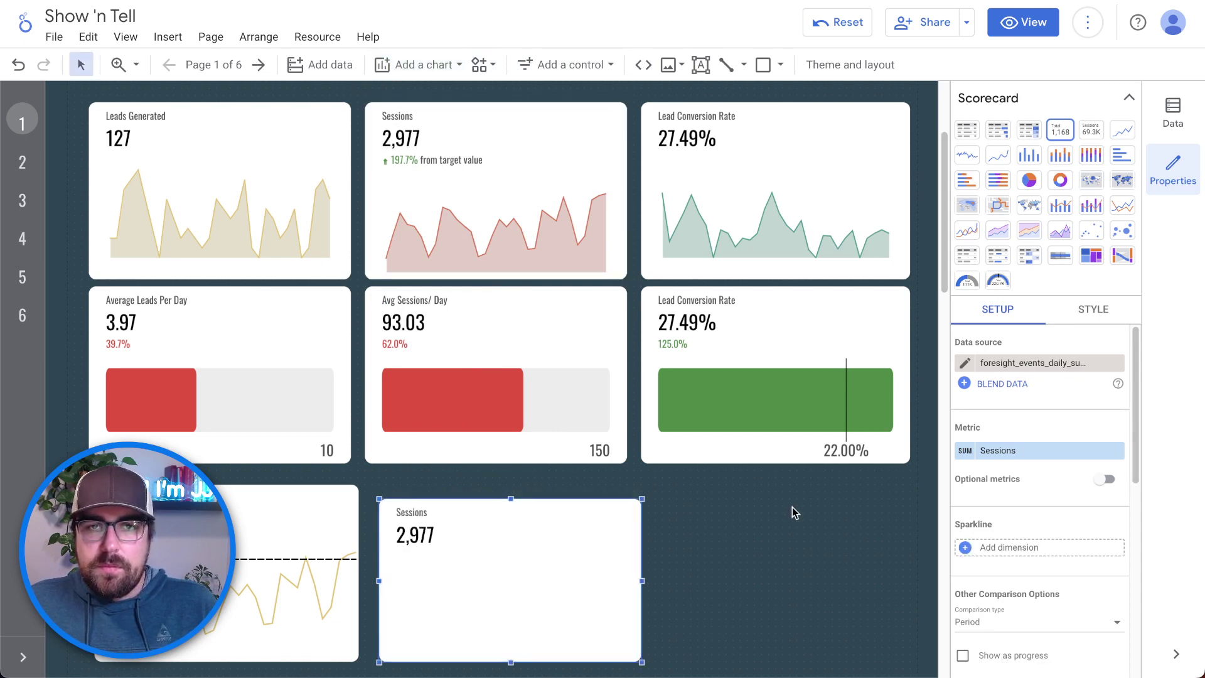
# Step: Add a Date sparkline to the new Sessions scorecard
pyautogui.scroll(-1, 794, 510)
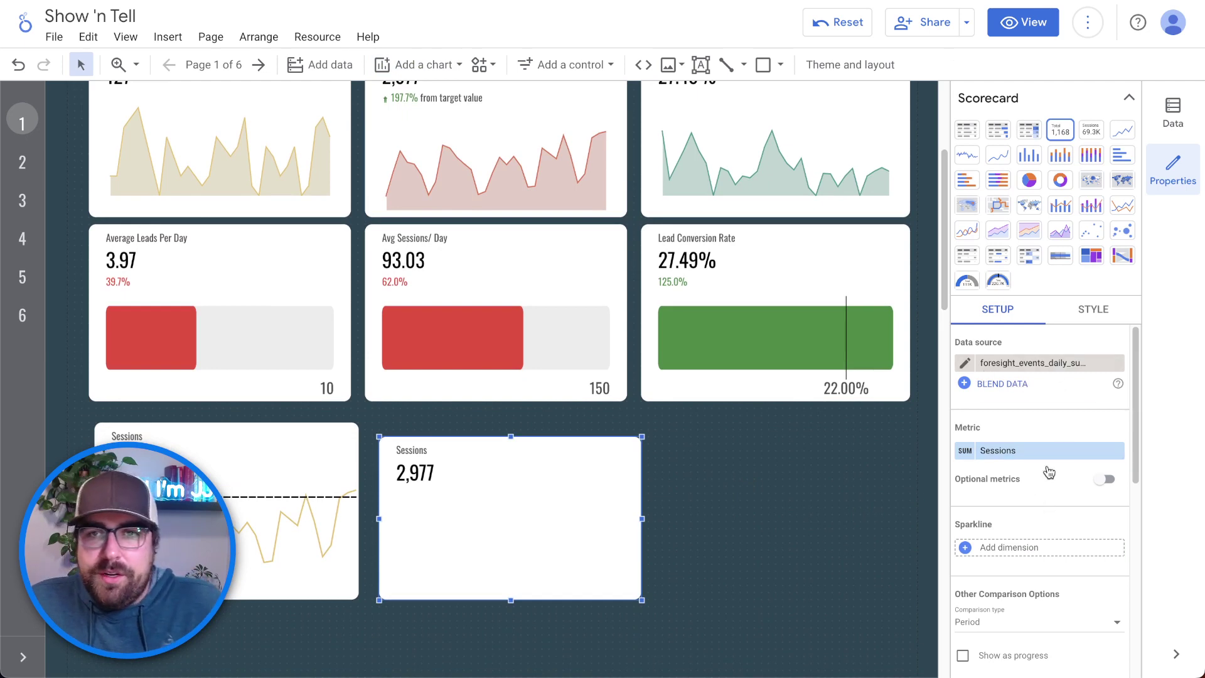
pyautogui.scroll(-2, 1044, 490)
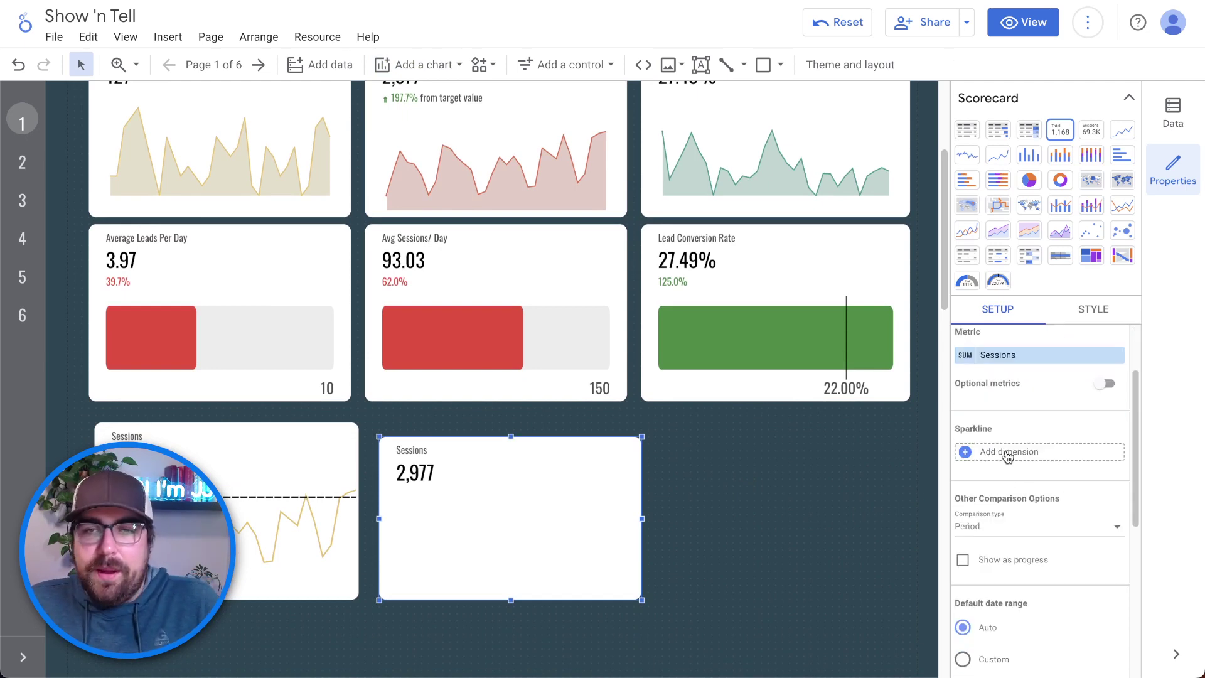
pyautogui.click(1008, 457)
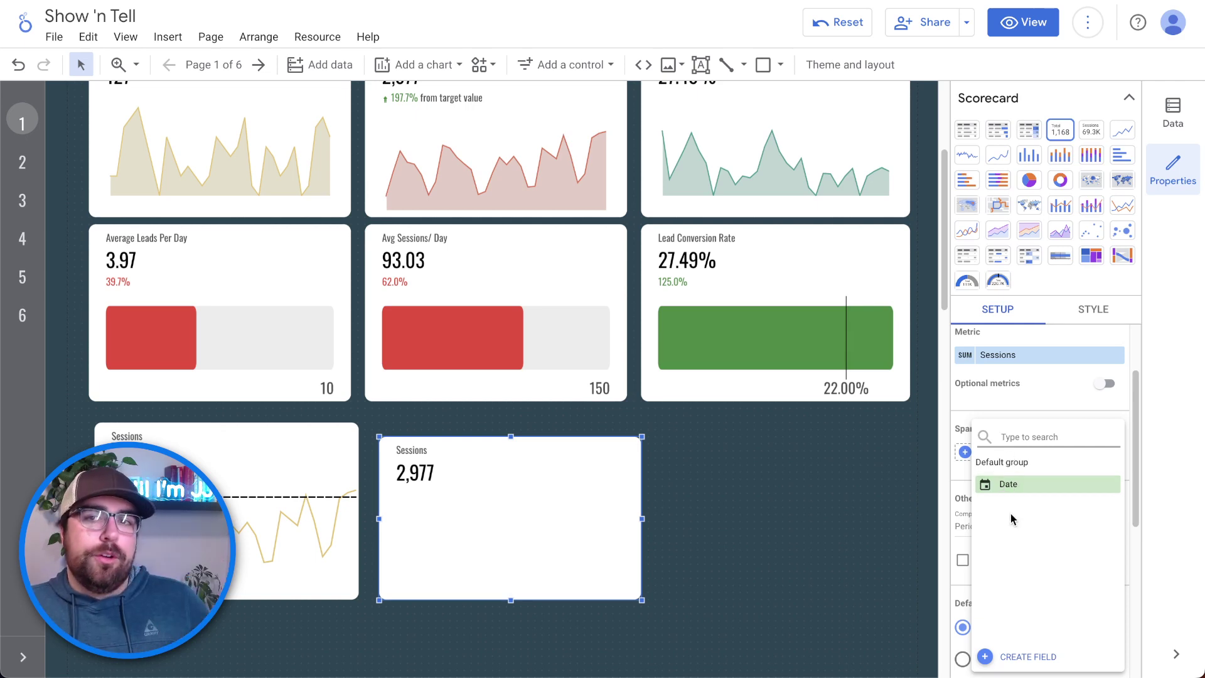
pyautogui.click(1011, 485)
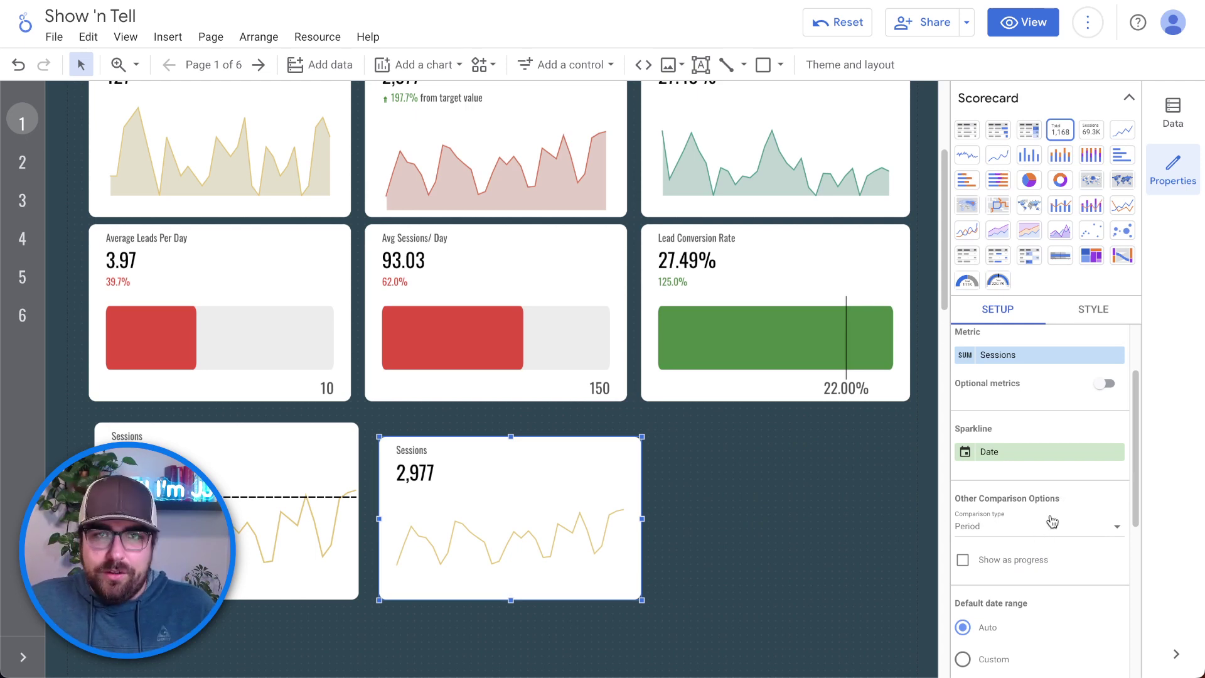
# Step: Try a fixed-value comparison, then set the scorecard's comparison type back to Period
pyautogui.scroll(-1, 1052, 522)
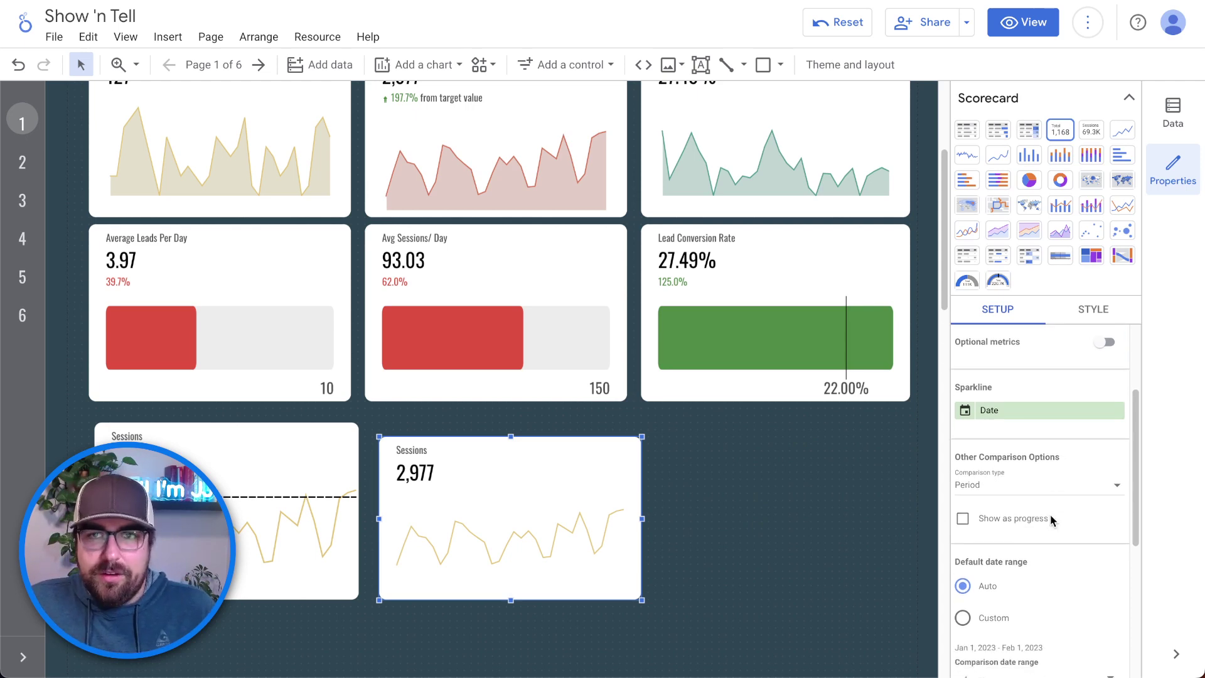
pyautogui.click(1042, 476)
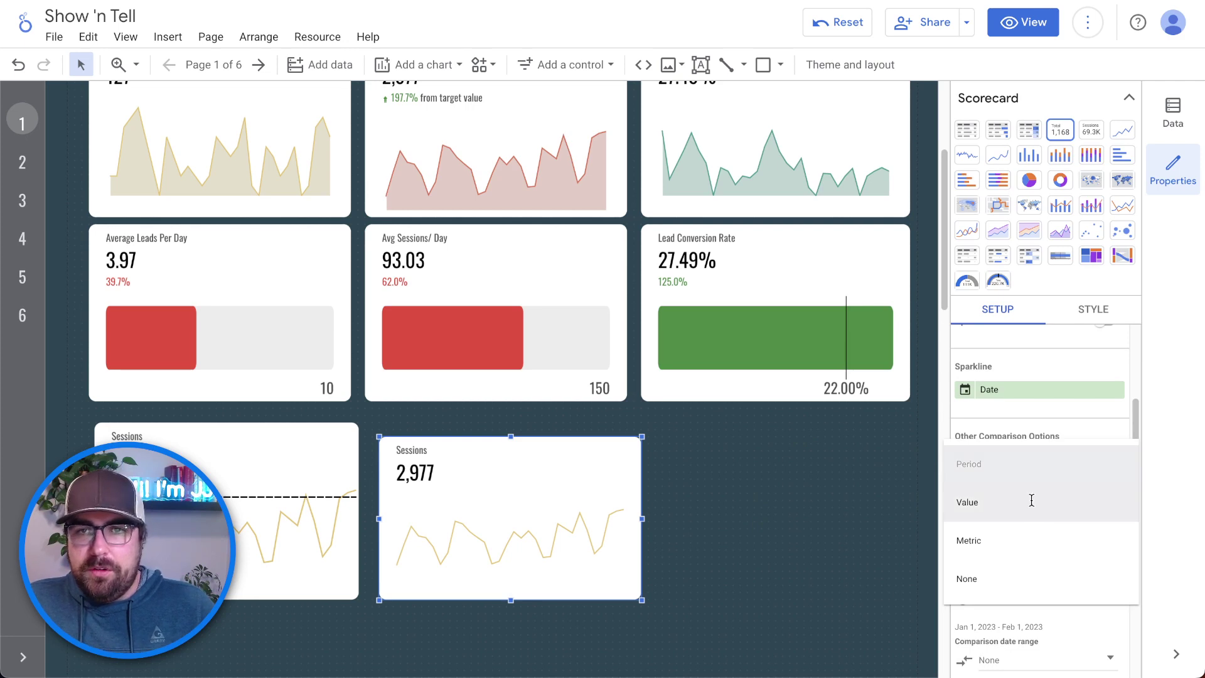
pyautogui.click(1032, 500)
pyautogui.click(1032, 465)
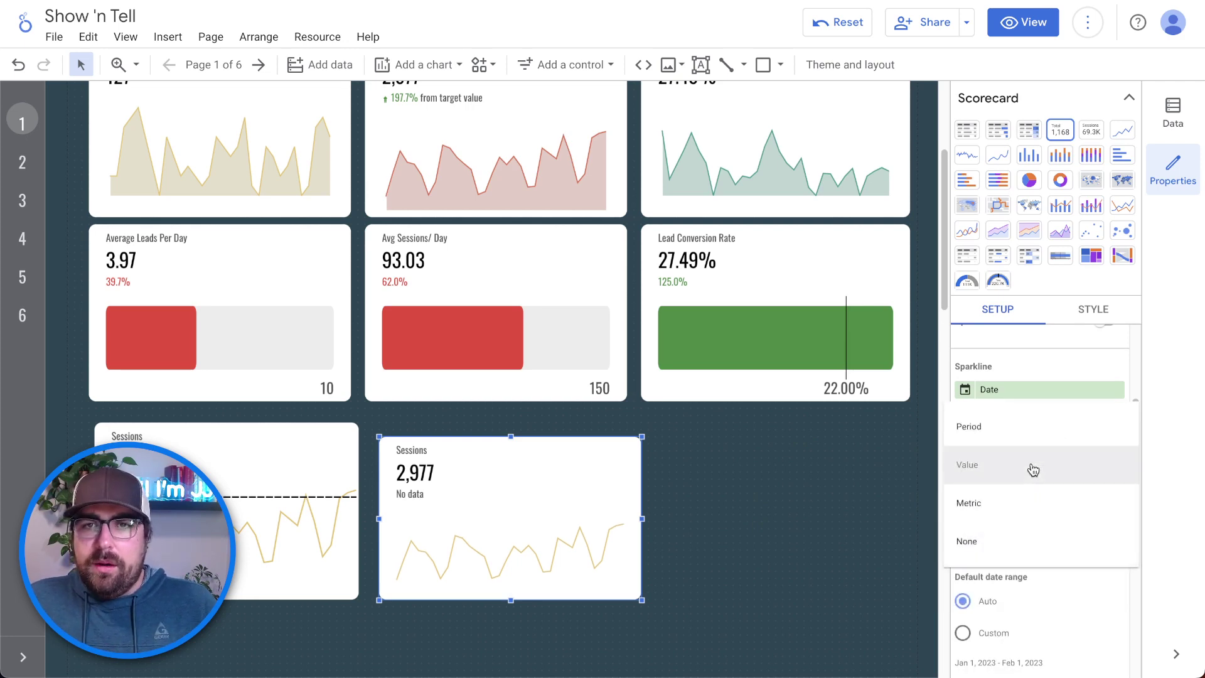
pyautogui.click(1022, 440)
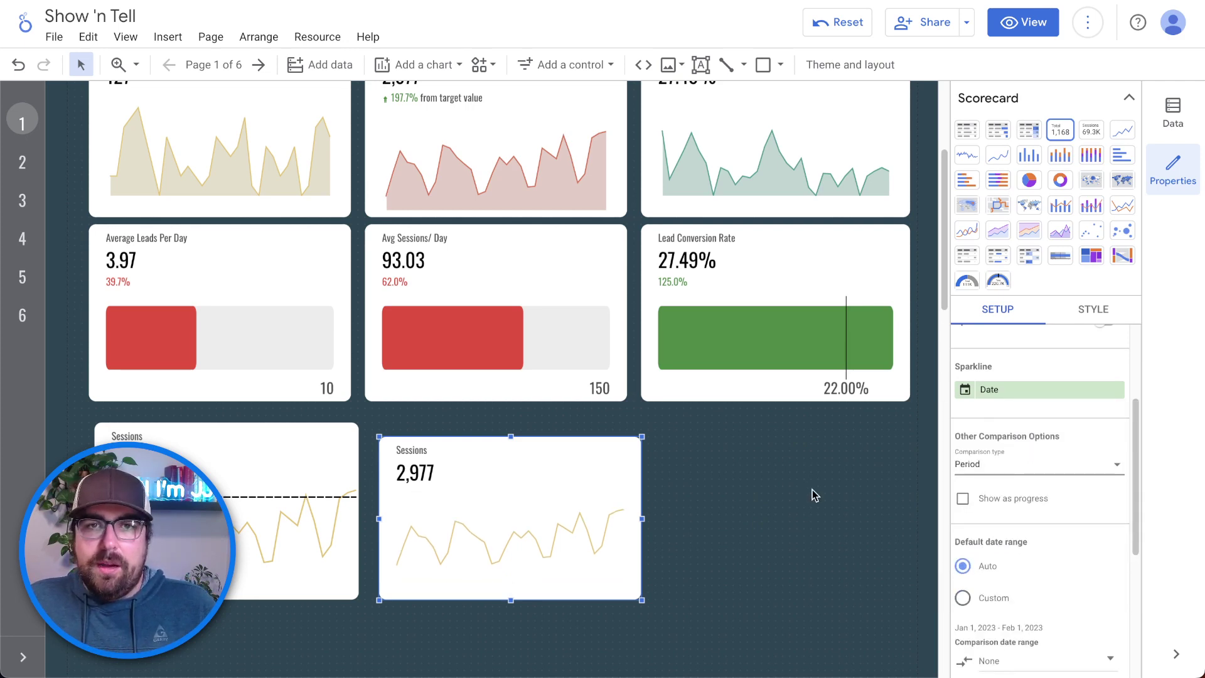
pyautogui.scroll(-1, 1040, 566)
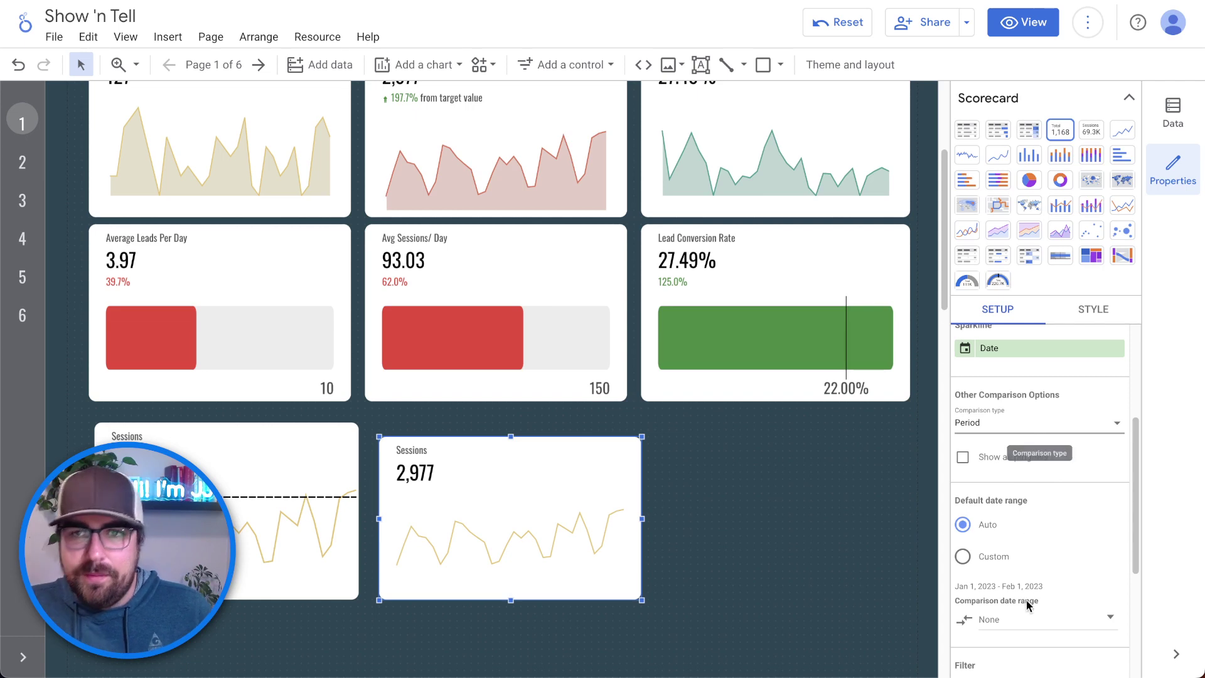
# Step: Apply Previous period as the comparison date range, collapse the chart gallery, and widen the panel
pyautogui.click(1030, 621)
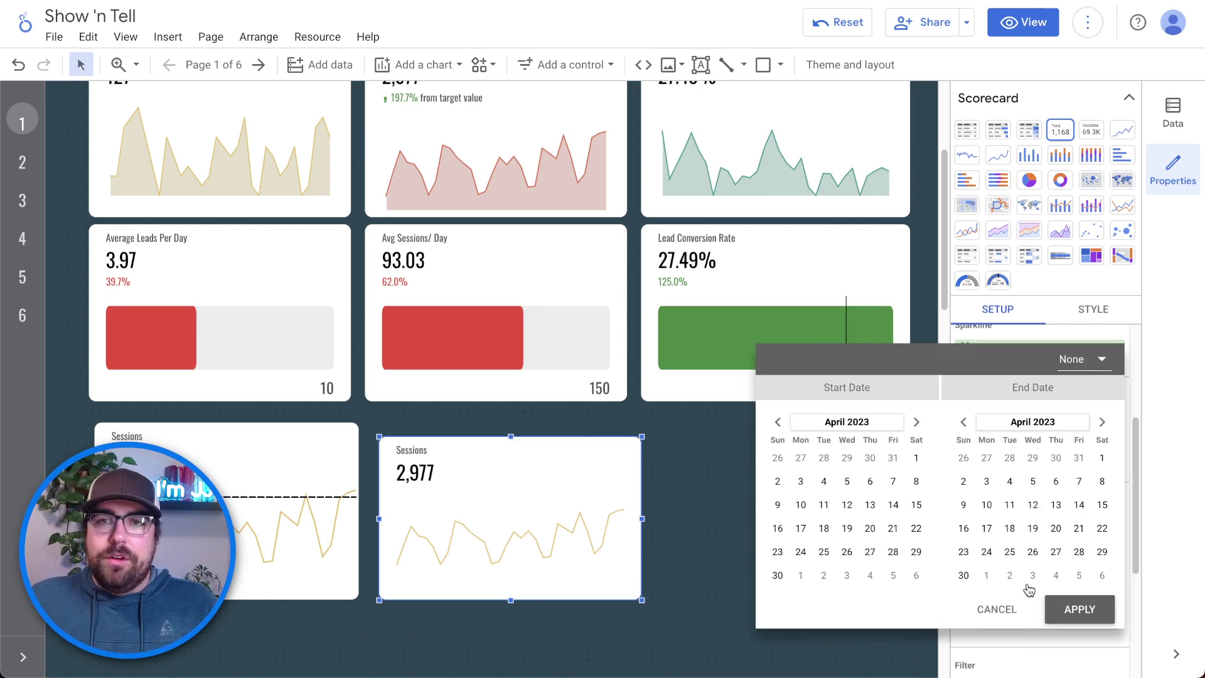
pyautogui.click(1072, 369)
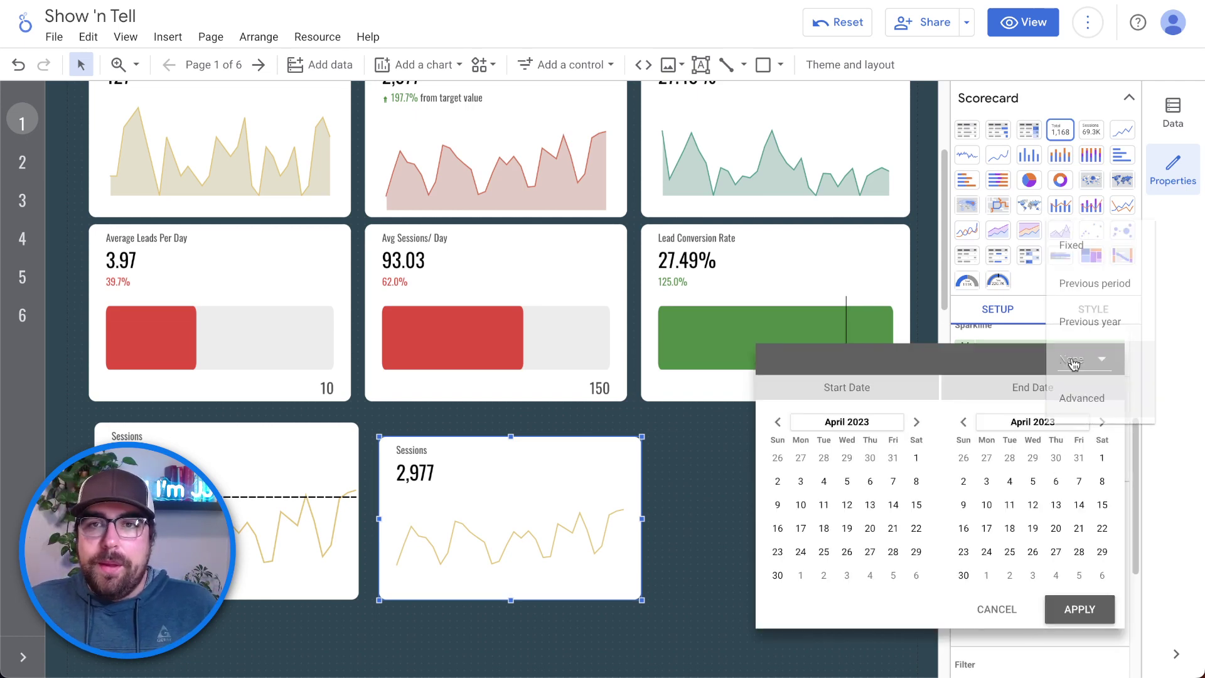
pyautogui.click(1095, 284)
pyautogui.click(1079, 610)
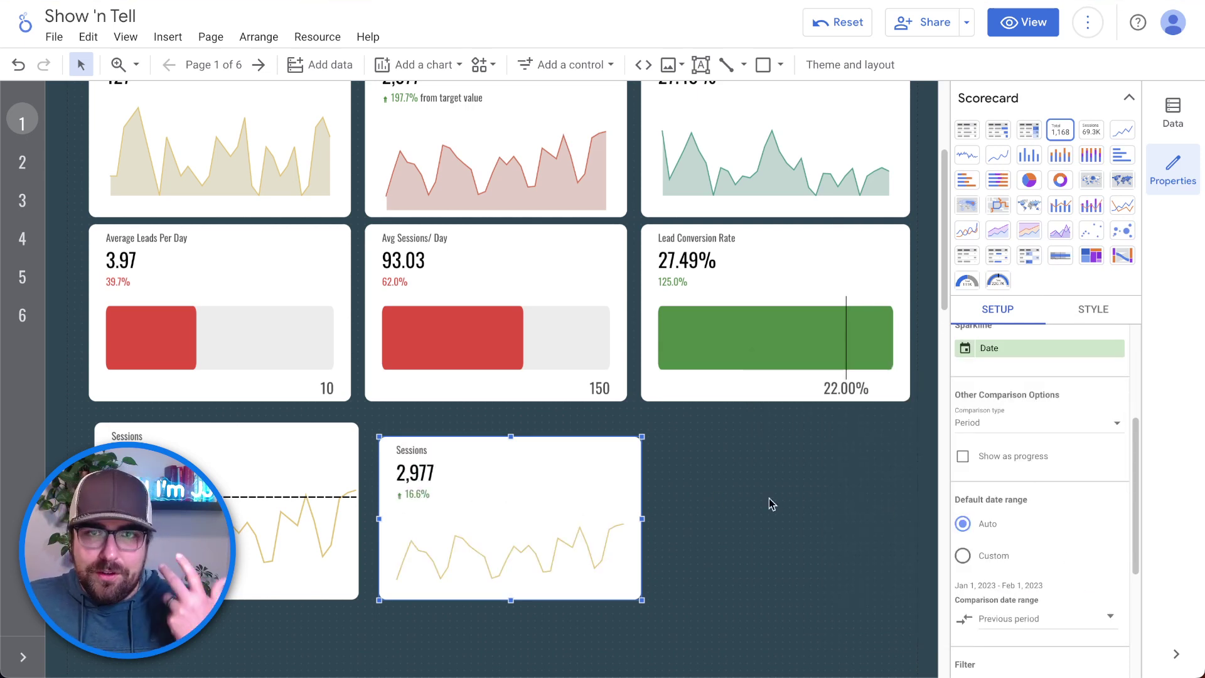
pyautogui.scroll(1, 546, 489)
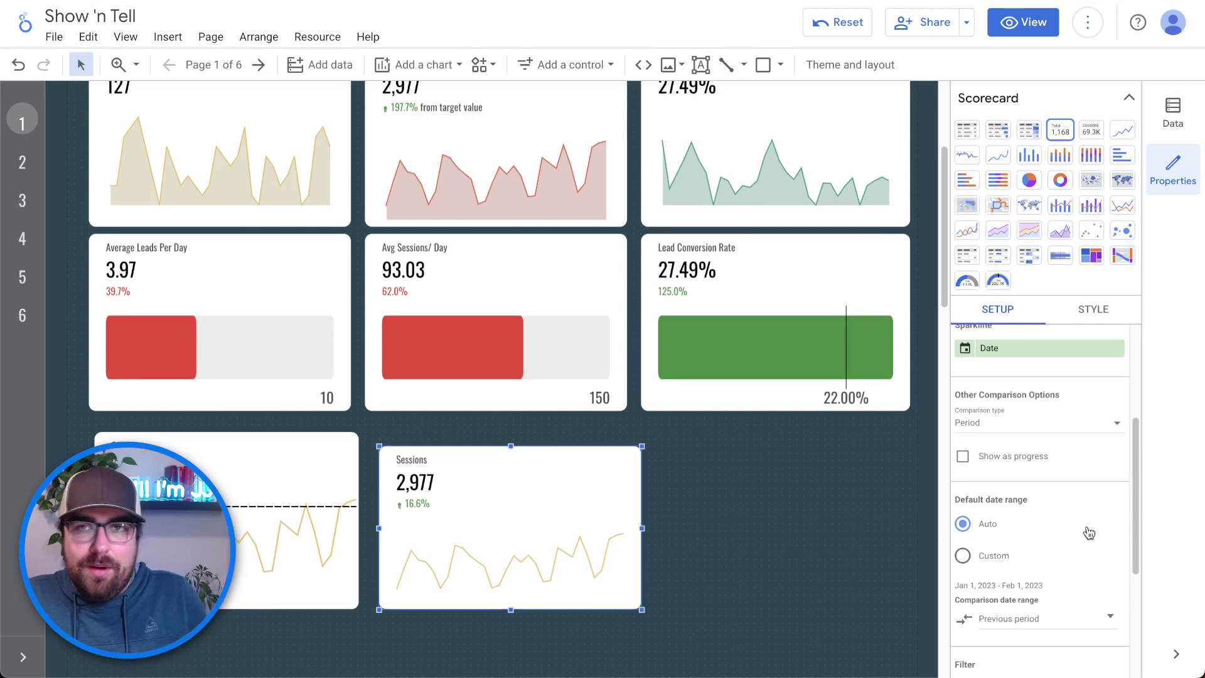
pyautogui.click(1129, 98)
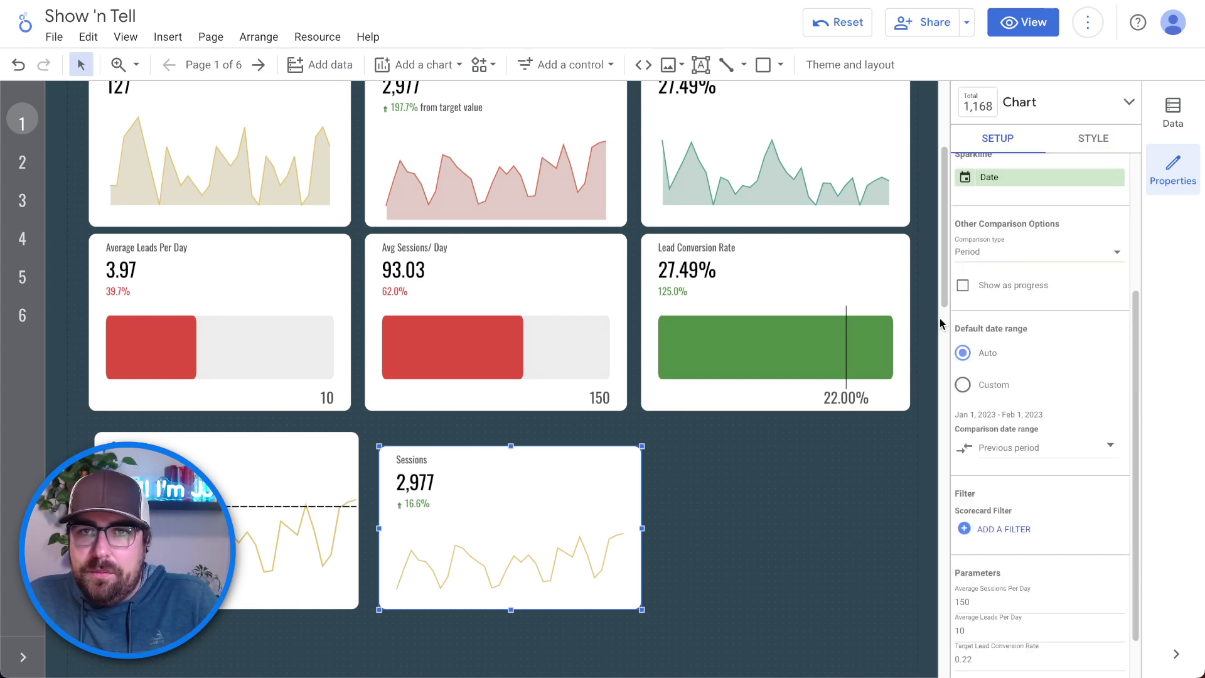
pyautogui.moveTo(947, 318); pyautogui.dragTo(889, 314)
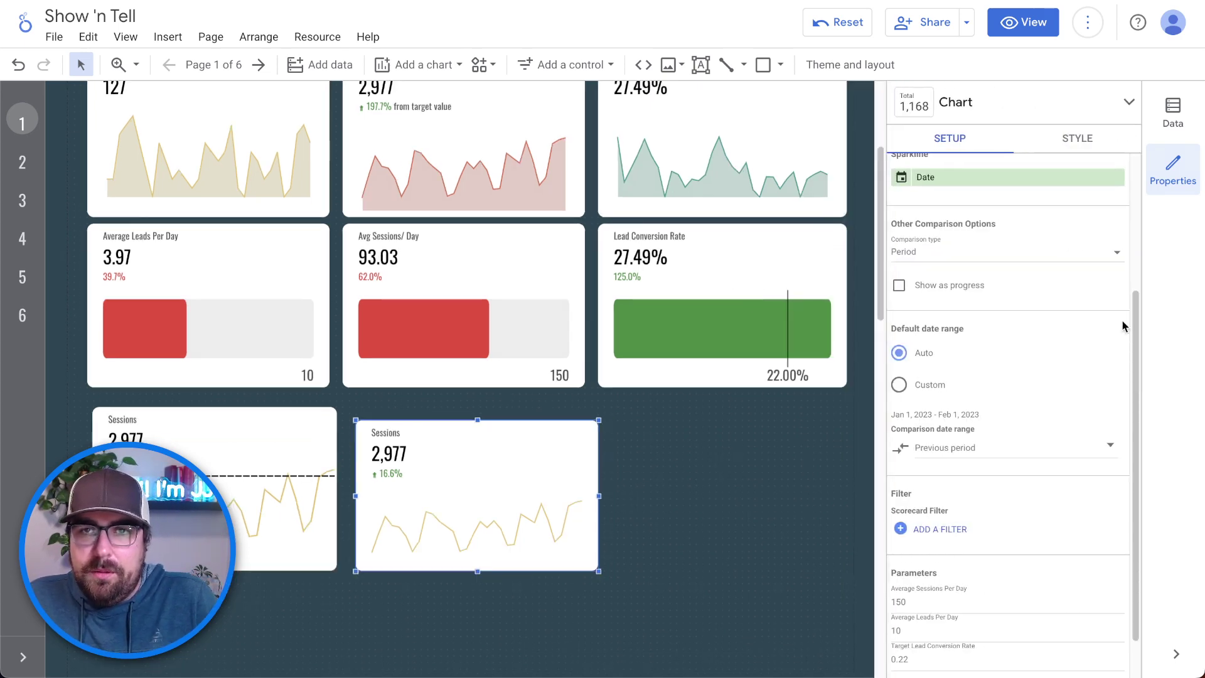
# Step: In Style, enable sparkline Fill and Smooth and untick Hide Comparison Label
pyautogui.click(1077, 139)
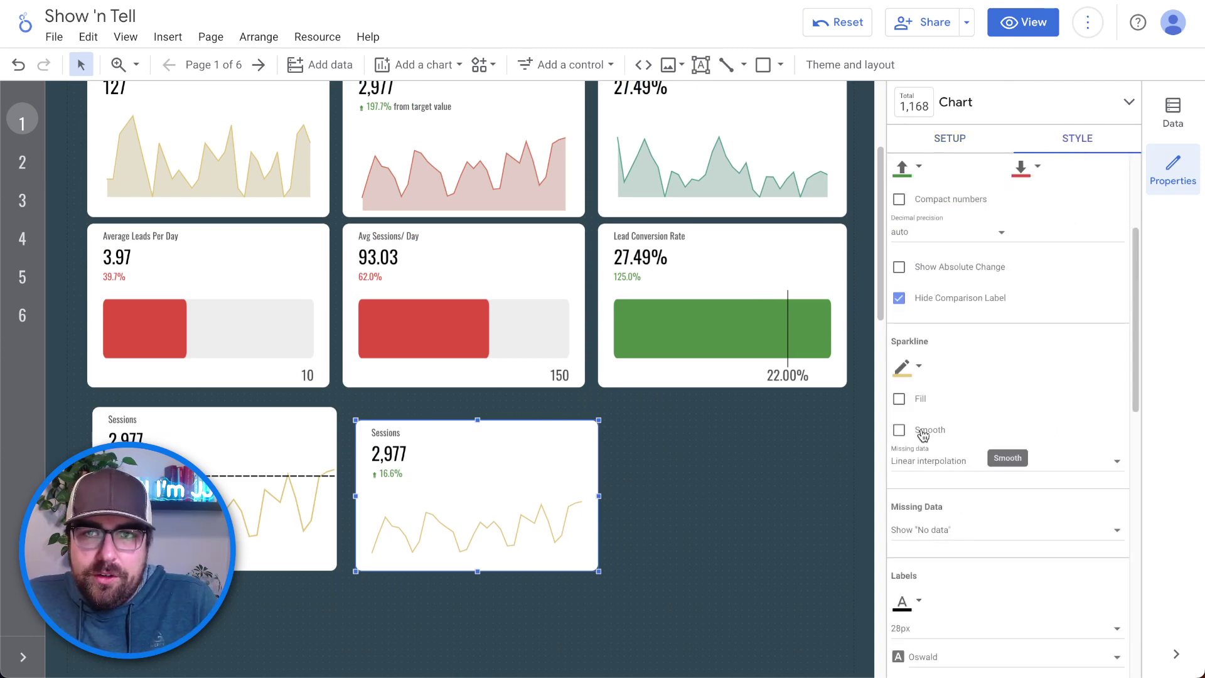
pyautogui.click(899, 401)
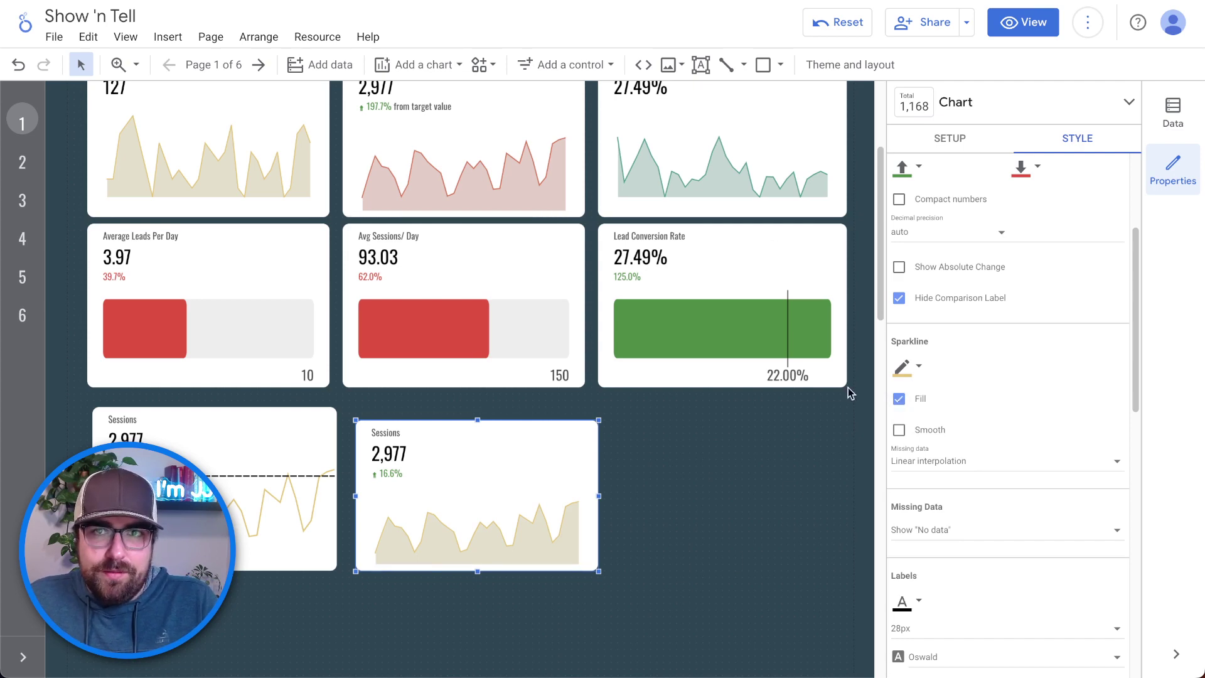
pyautogui.click(899, 431)
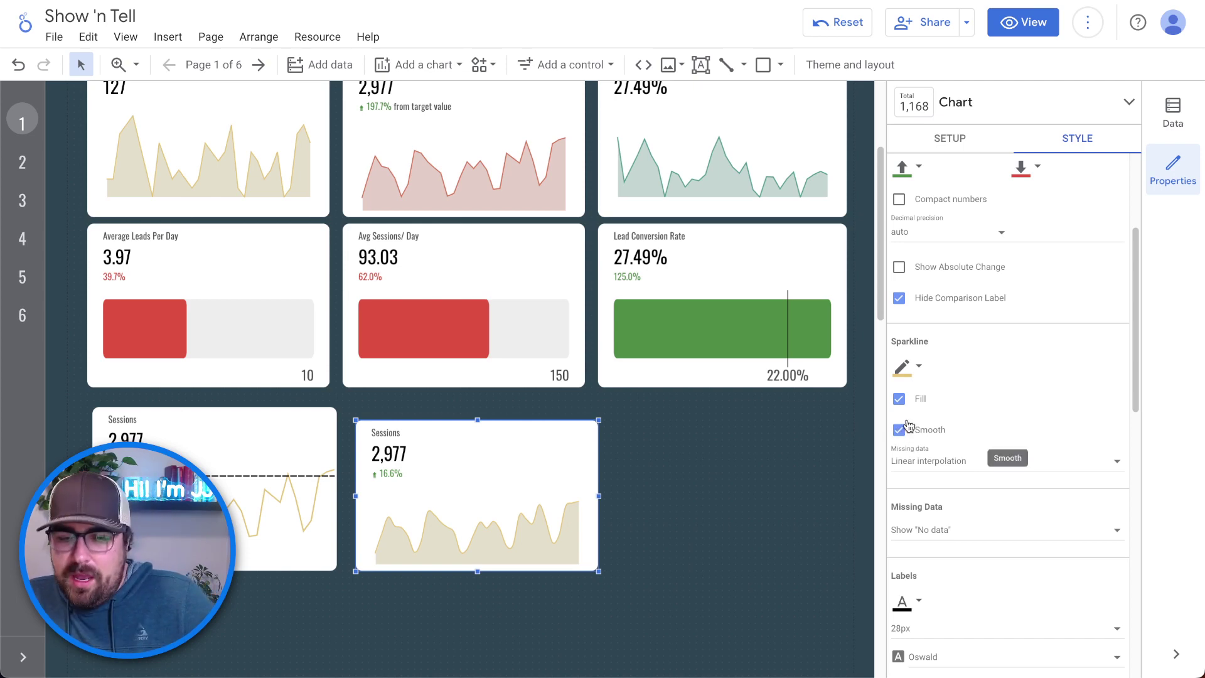
pyautogui.scroll(1, 907, 420)
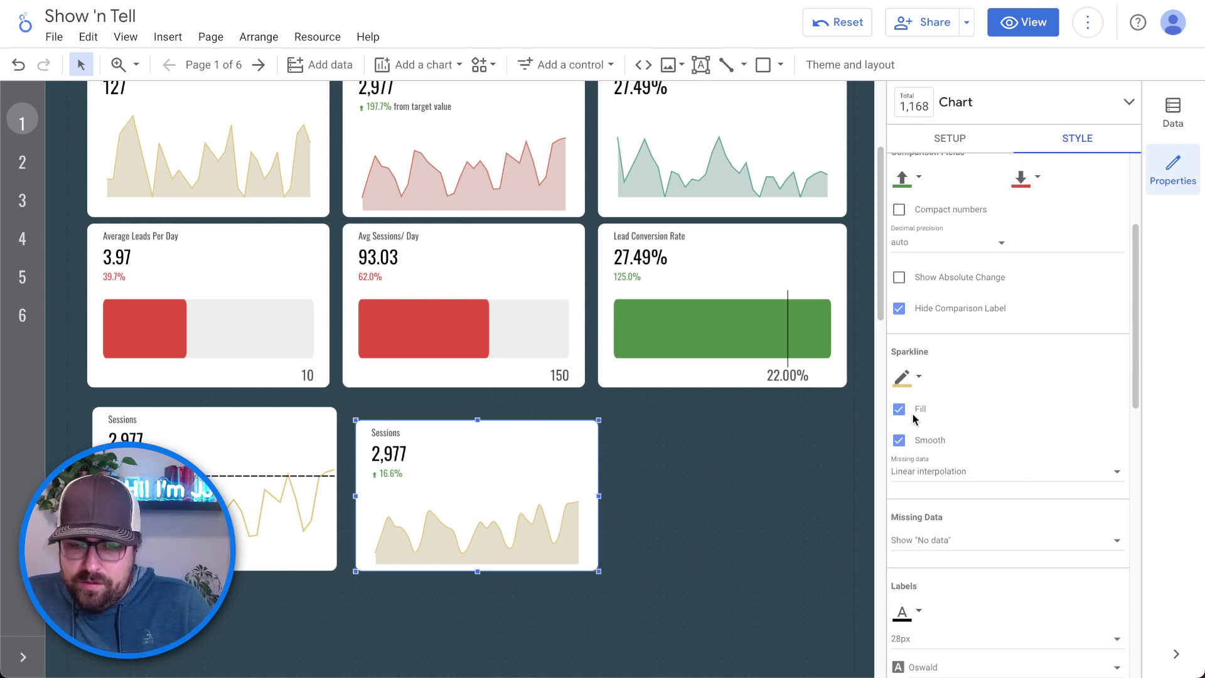
pyautogui.click(899, 310)
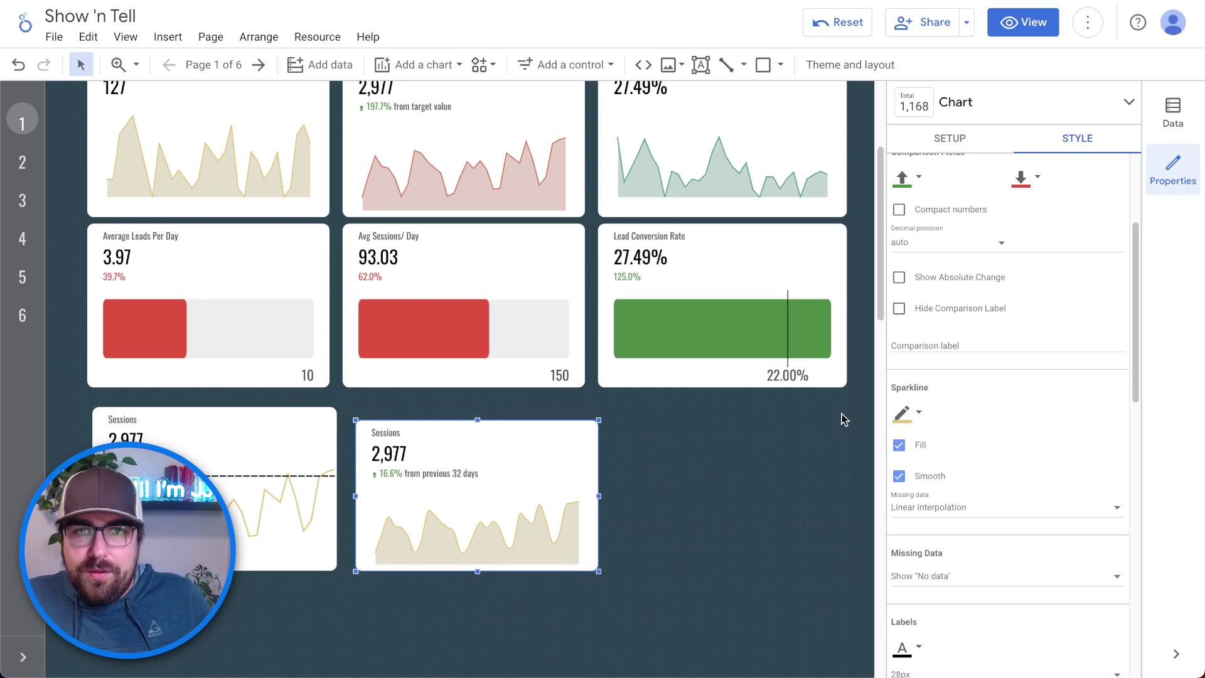
# Step: Switch to view mode and apply the Last 7 days date range
pyautogui.scroll(3, 774, 402)
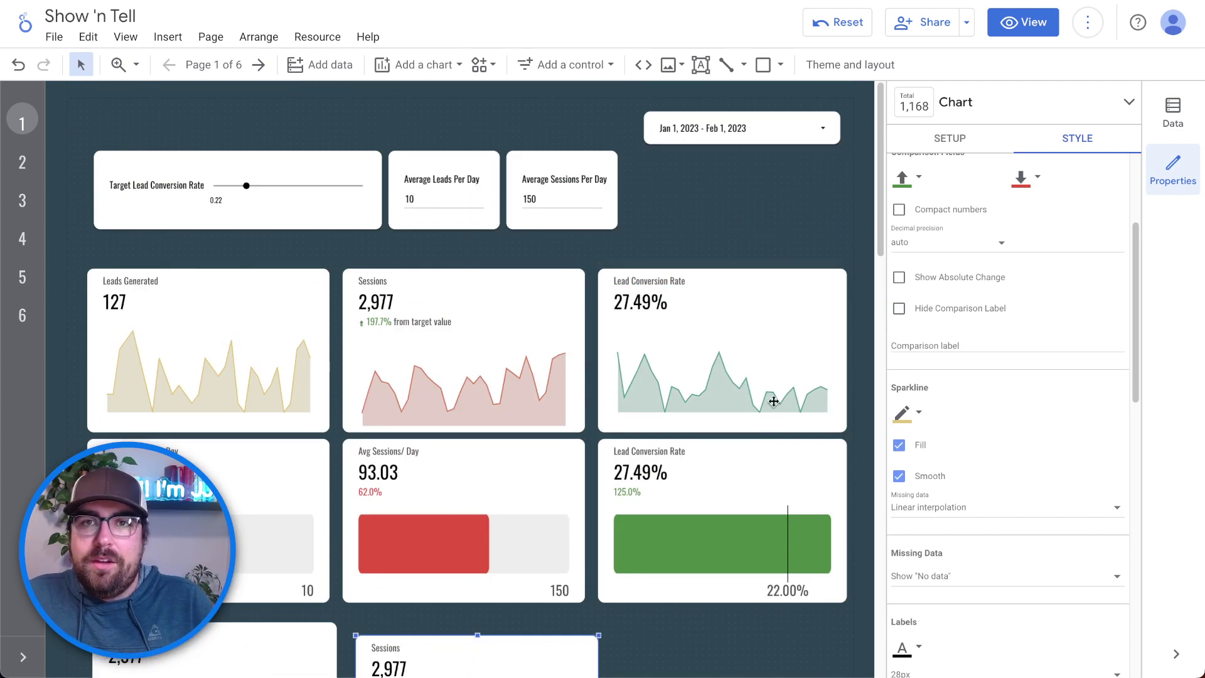
pyautogui.click(1039, 20)
pyautogui.click(1098, 39)
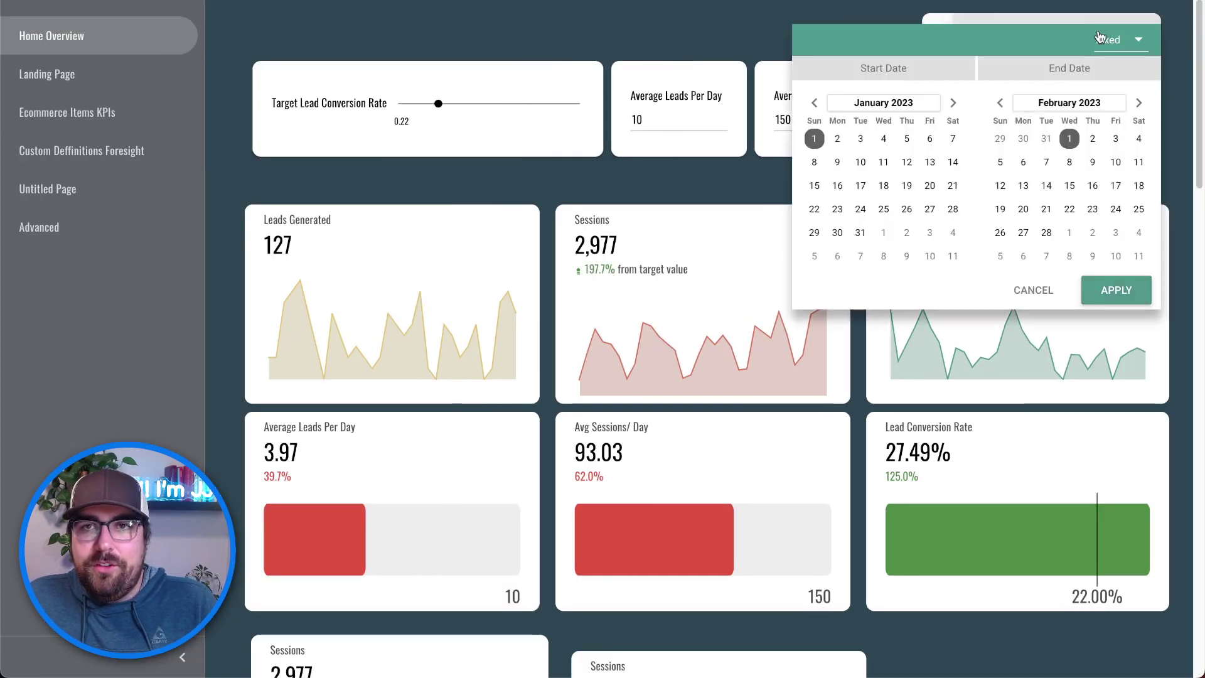
pyautogui.click(1115, 50)
pyautogui.click(1111, 79)
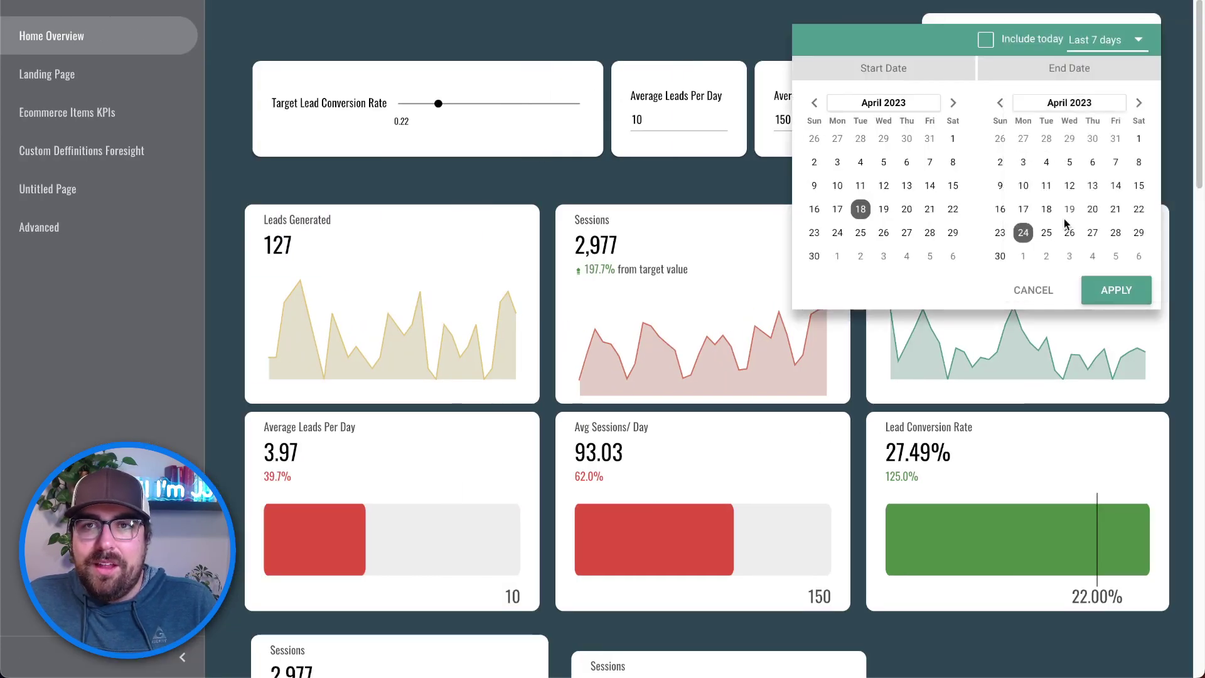
pyautogui.click(1110, 289)
# Step: Check the new scorecard's 'from previous 7 days' comparison label
pyautogui.scroll(-5, 1001, 464)
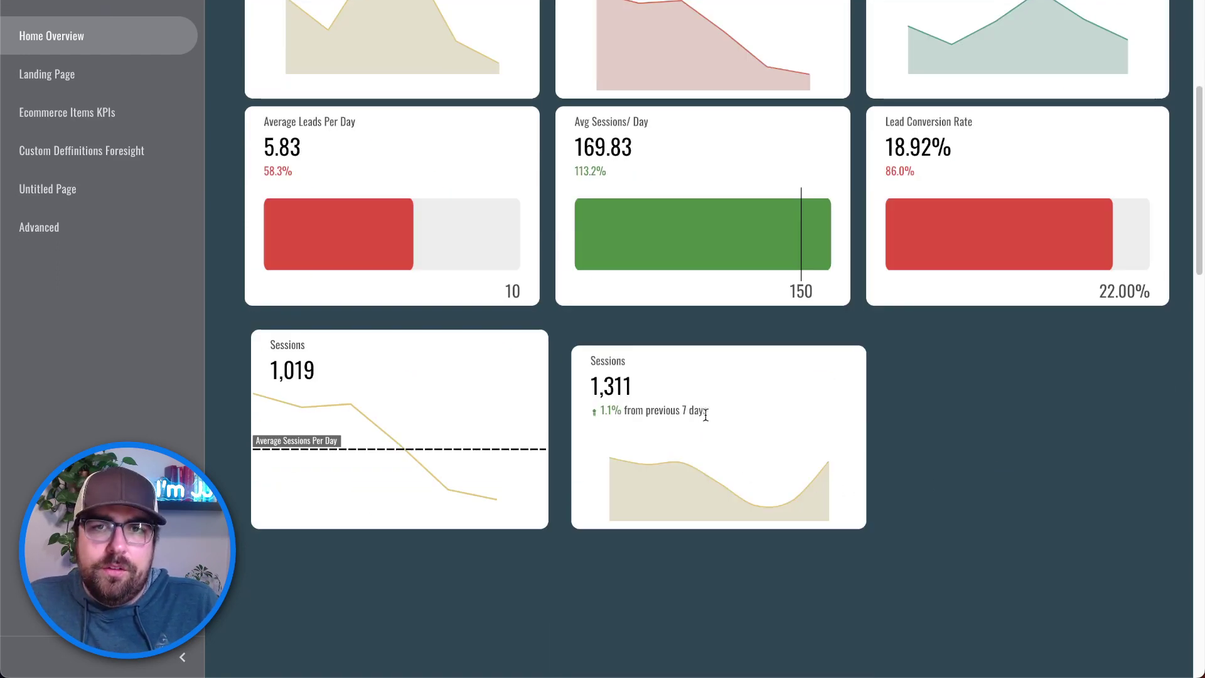
pyautogui.moveTo(704, 415); pyautogui.dragTo(653, 415)
pyautogui.click(965, 431)
pyautogui.scroll(5, 963, 424)
pyautogui.scroll(-2, 941, 440)
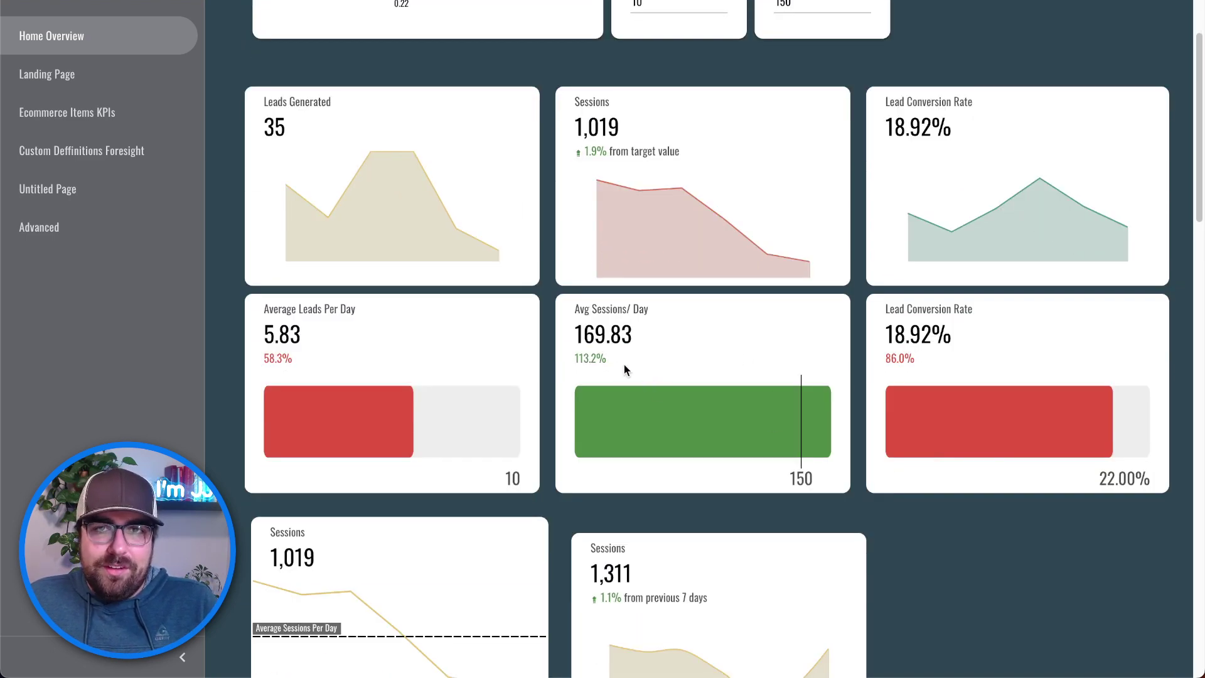
pyautogui.scroll(-3, 653, 315)
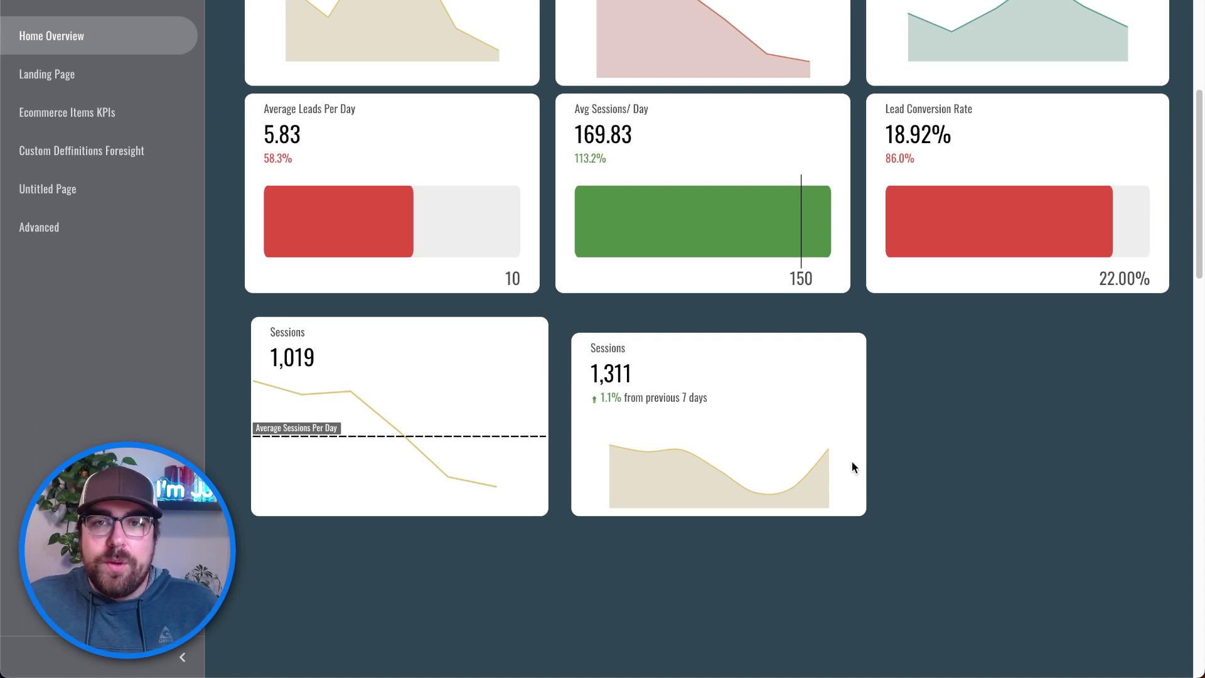
pyautogui.scroll(1, 851, 452)
pyautogui.scroll(-1, 759, 470)
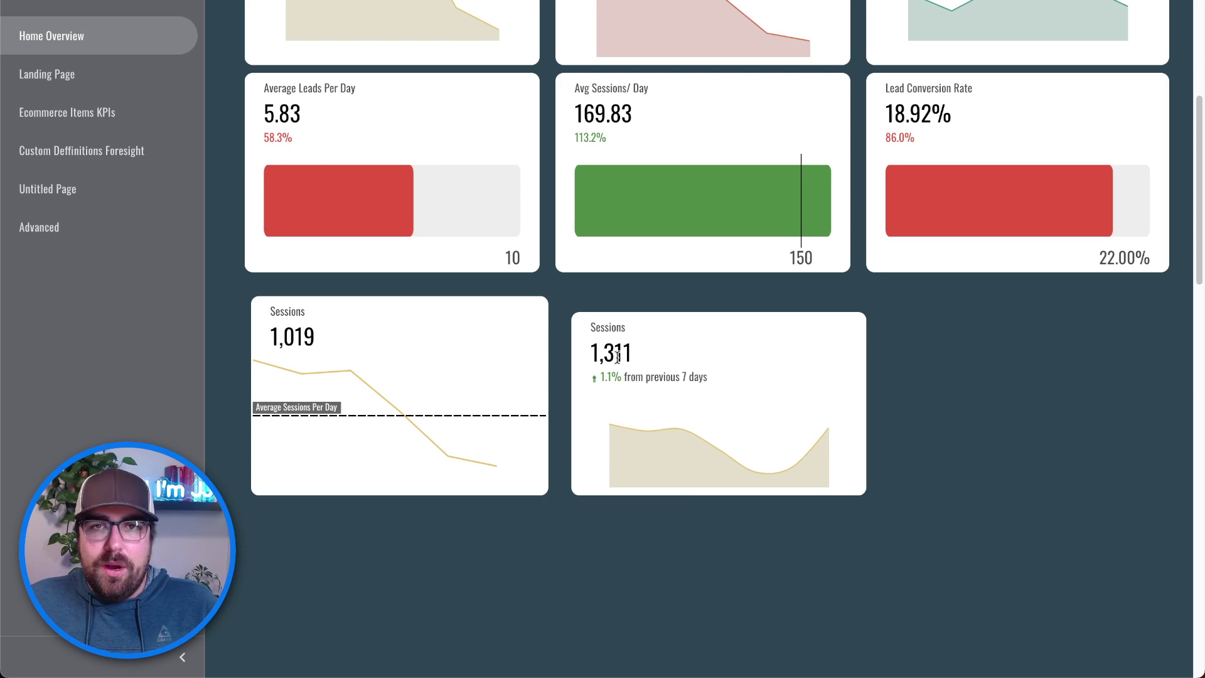
pyautogui.moveTo(612, 328); pyautogui.dragTo(591, 329)
pyautogui.scroll(1, 593, 338)
pyautogui.scroll(5, 592, 338)
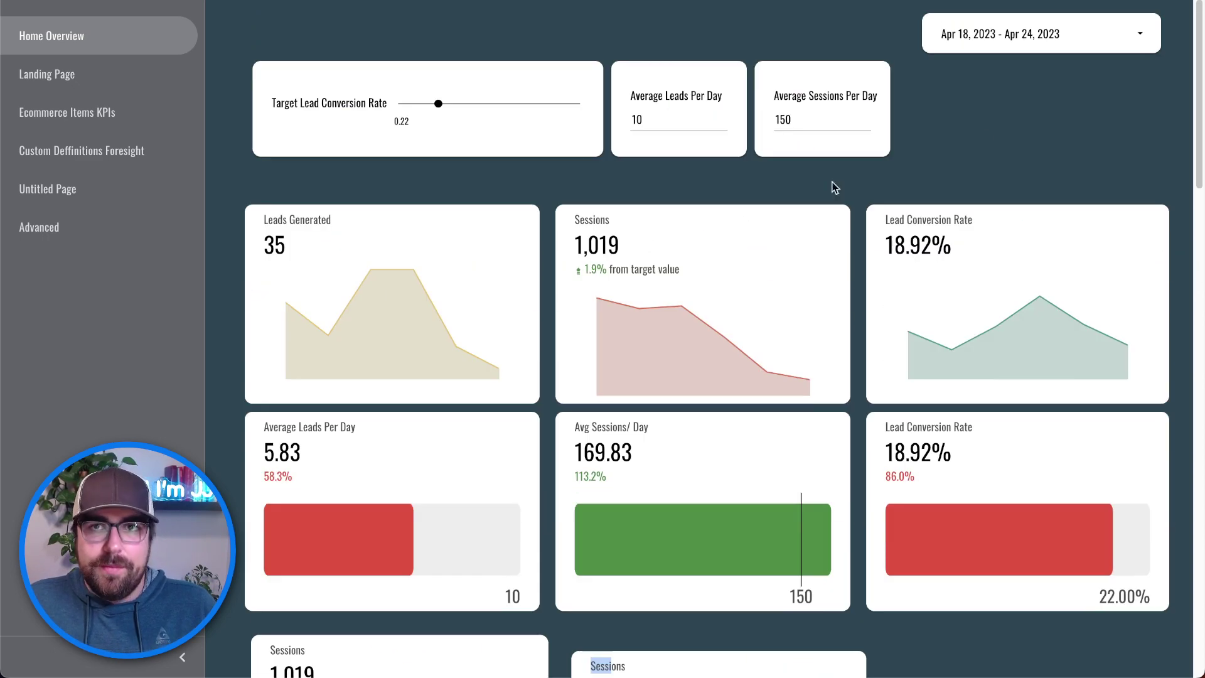
# Step: Apply a date range of March 1 to April 24
pyautogui.click(1008, 37)
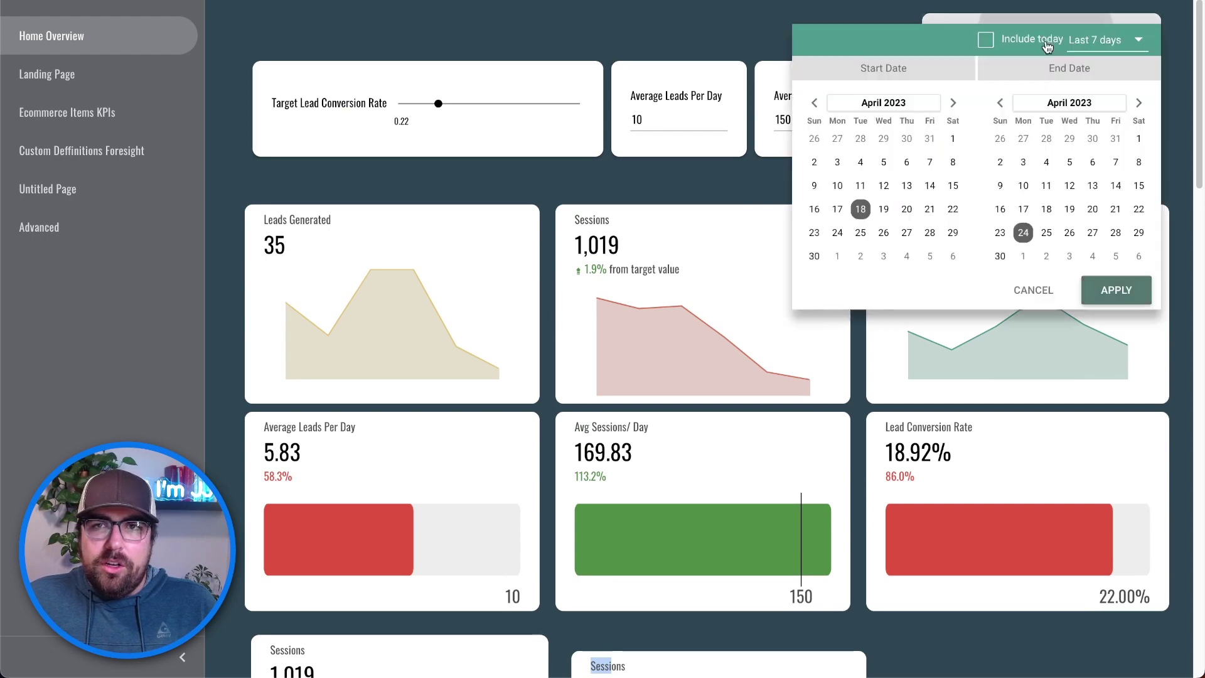
pyautogui.click(814, 103)
pyautogui.click(884, 139)
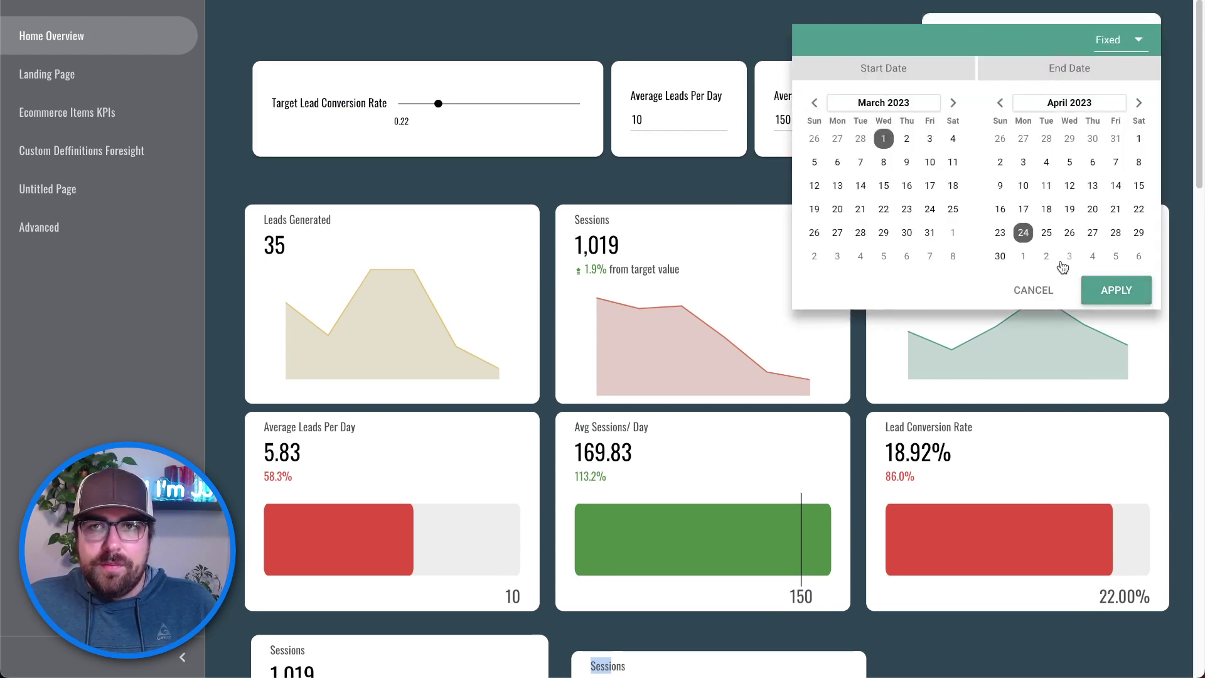
pyautogui.click(1124, 292)
pyautogui.scroll(-5, 954, 373)
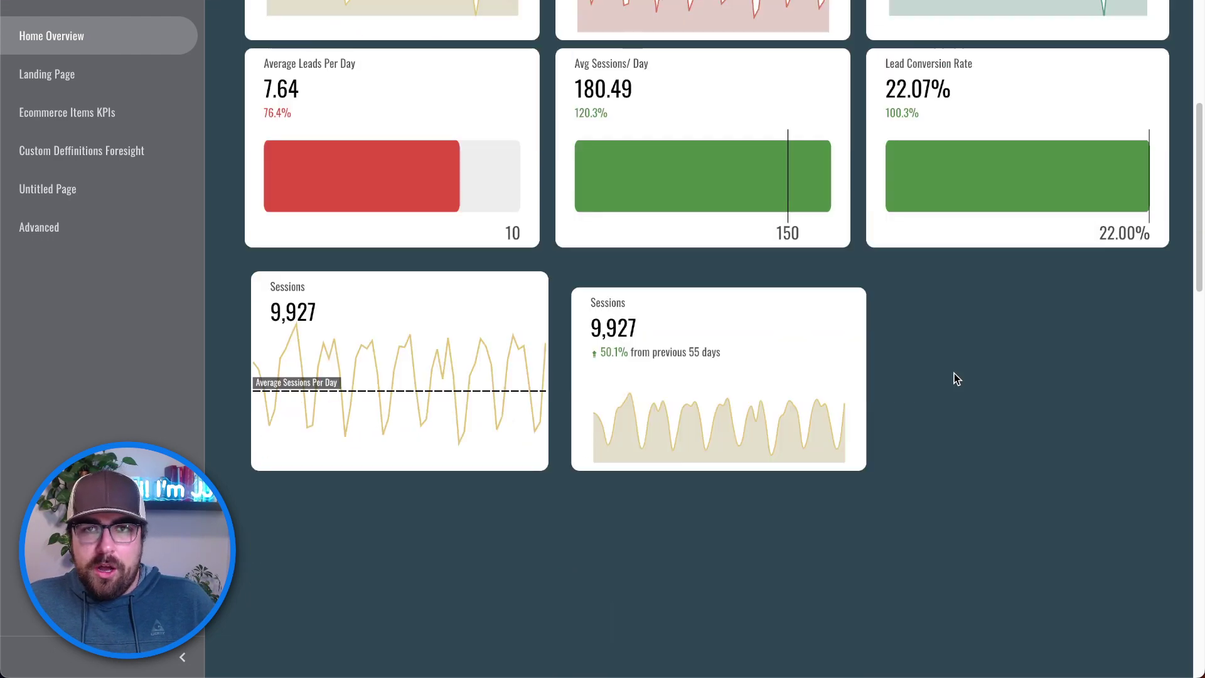
pyautogui.scroll(5, 848, 289)
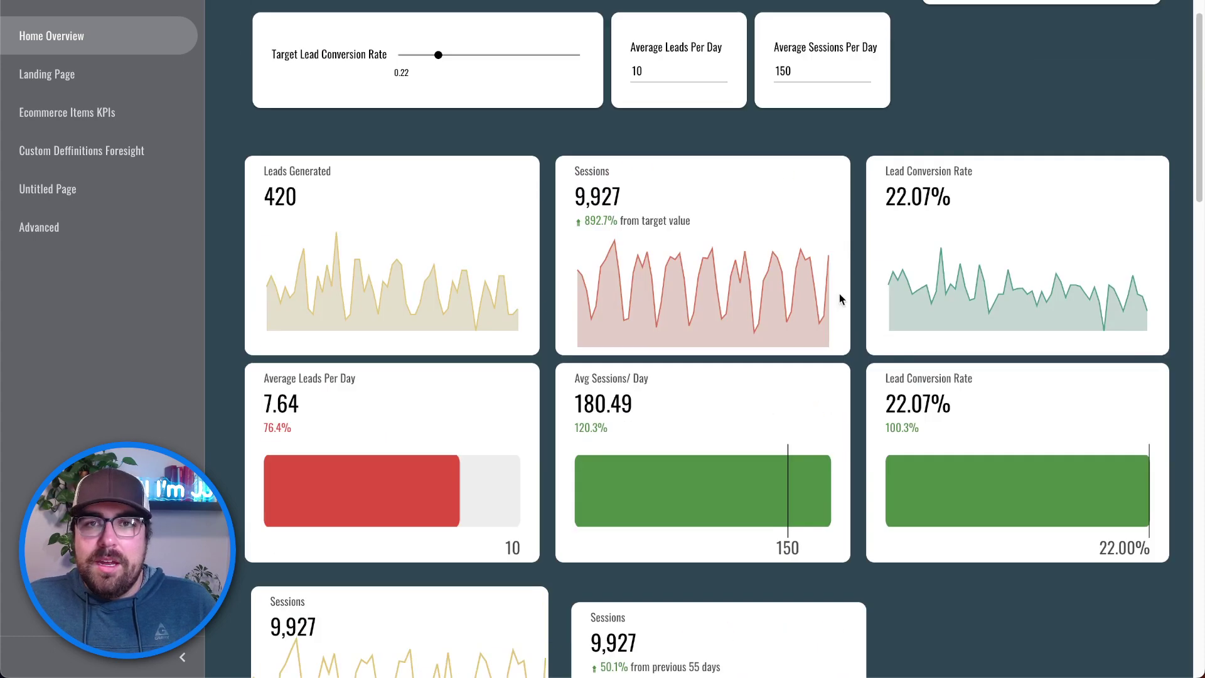
# Step: Move the start date back to Nov 1, 2022 and apply the range through Apr 24, 2023
pyautogui.click(1004, 51)
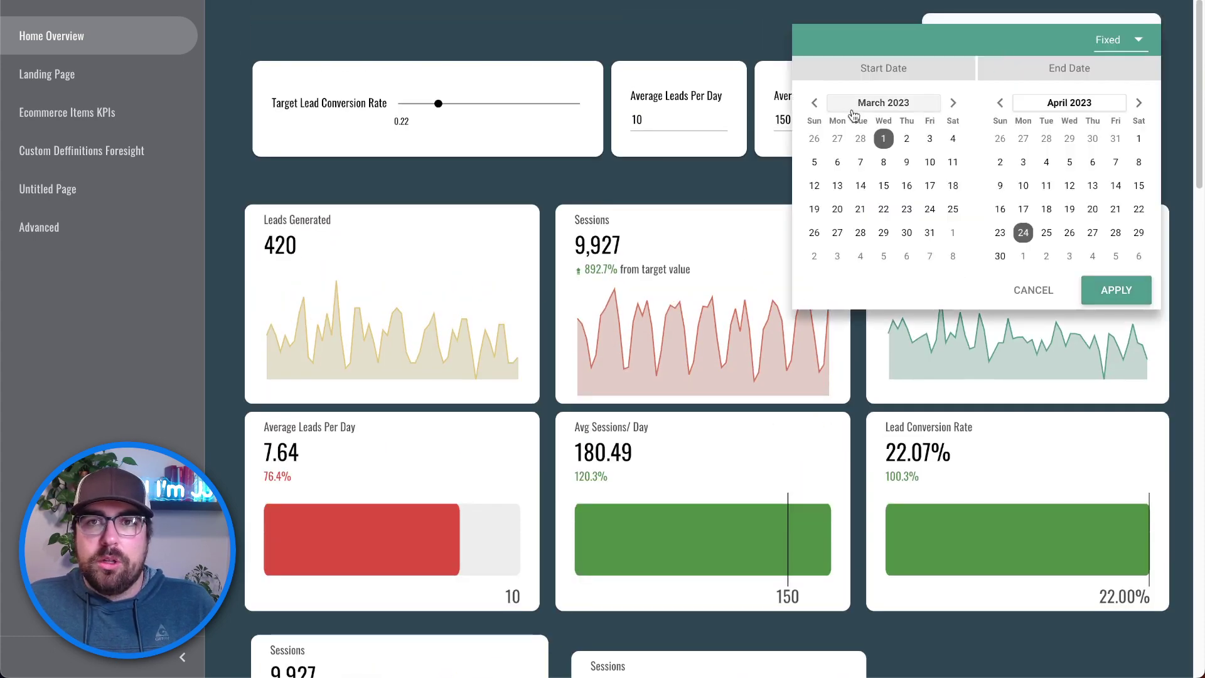
pyautogui.click(814, 102)
pyautogui.click(814, 103)
pyautogui.click(815, 103)
pyautogui.click(815, 103)
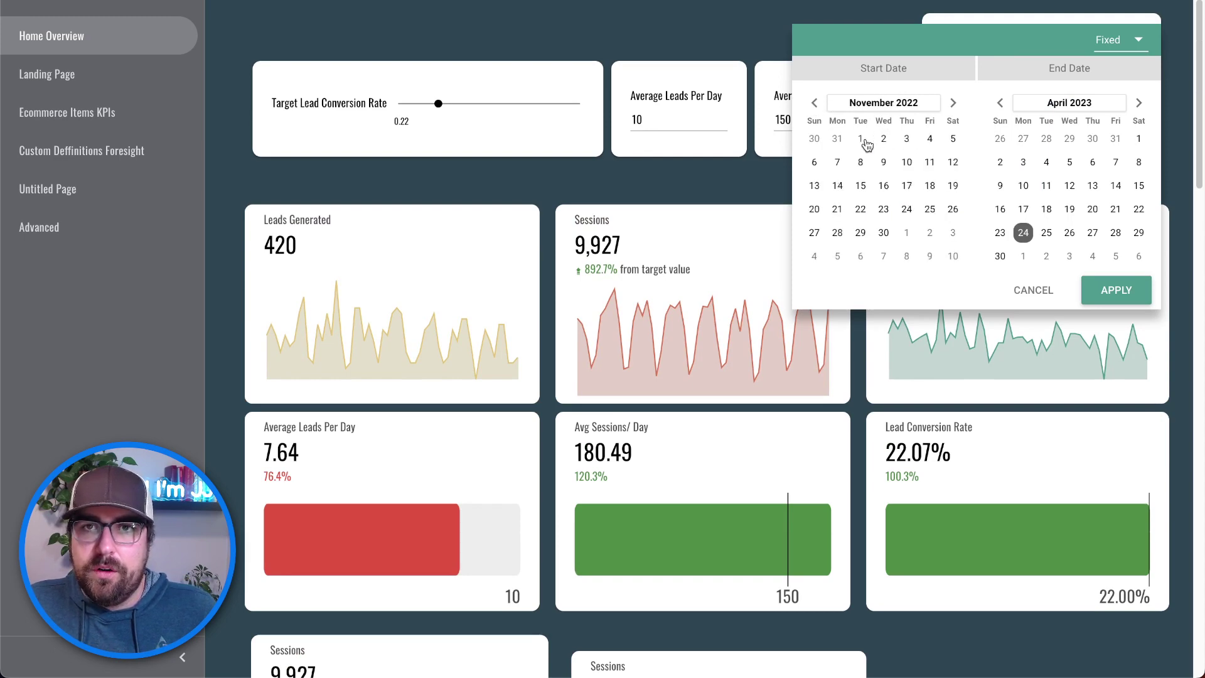
pyautogui.click(861, 139)
pyautogui.click(1116, 290)
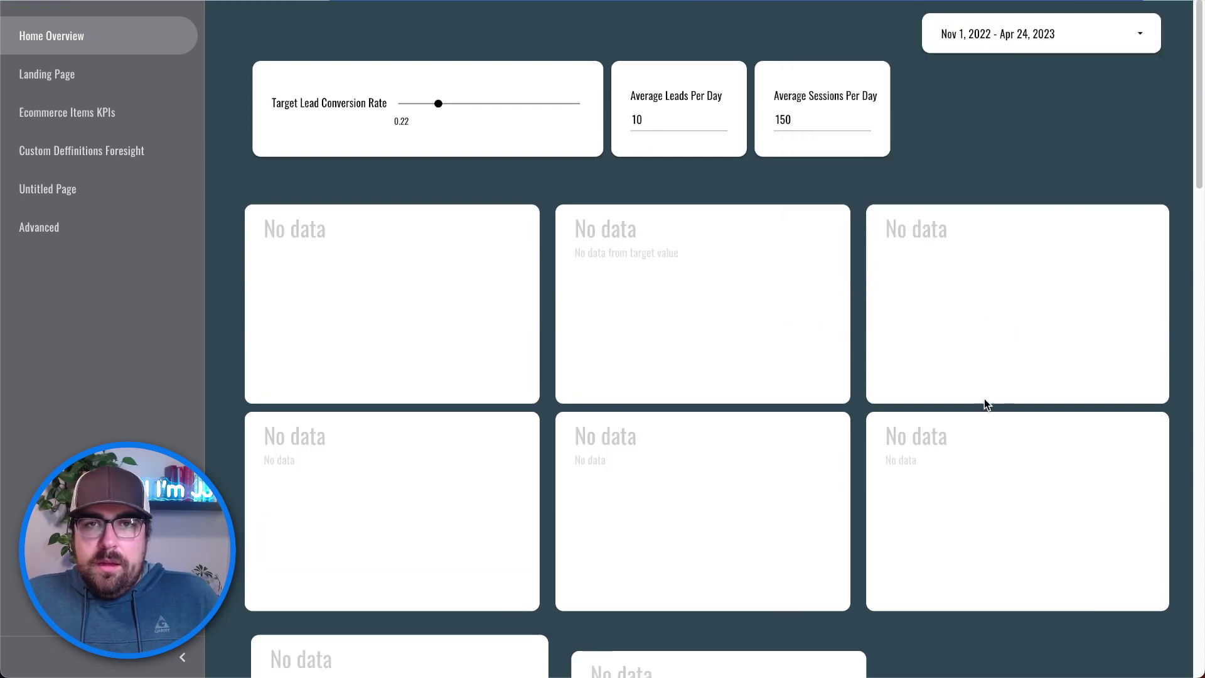
pyautogui.scroll(-5, 975, 414)
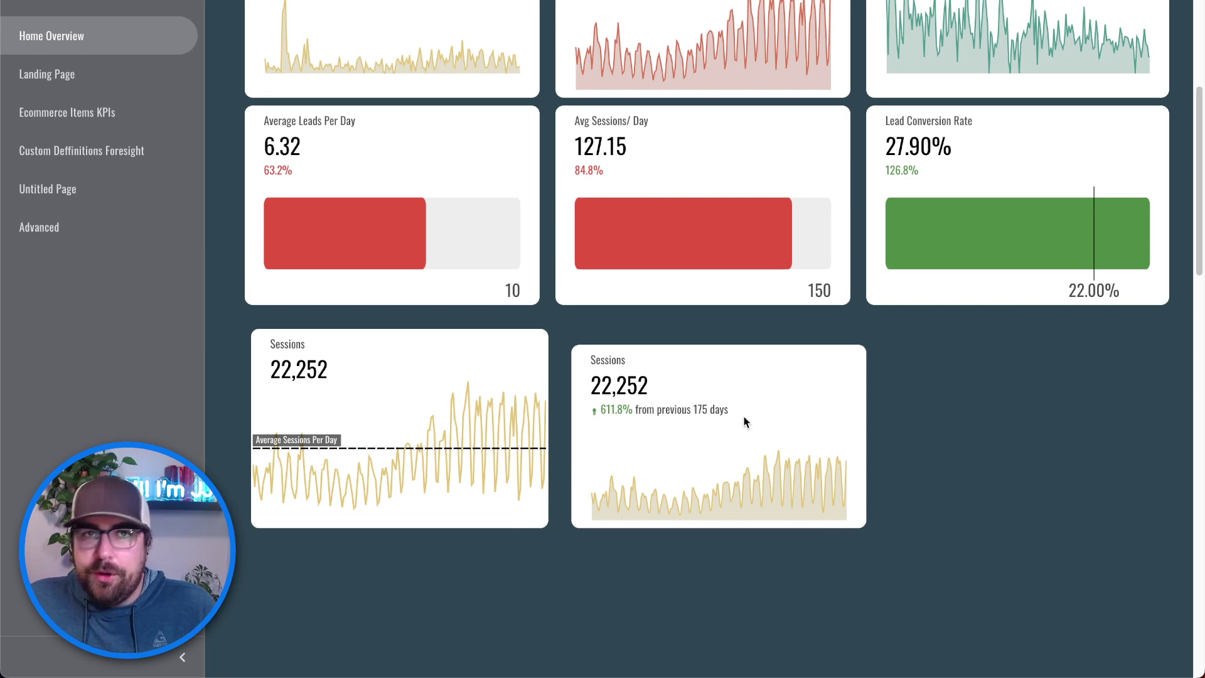
pyautogui.scroll(1, 691, 452)
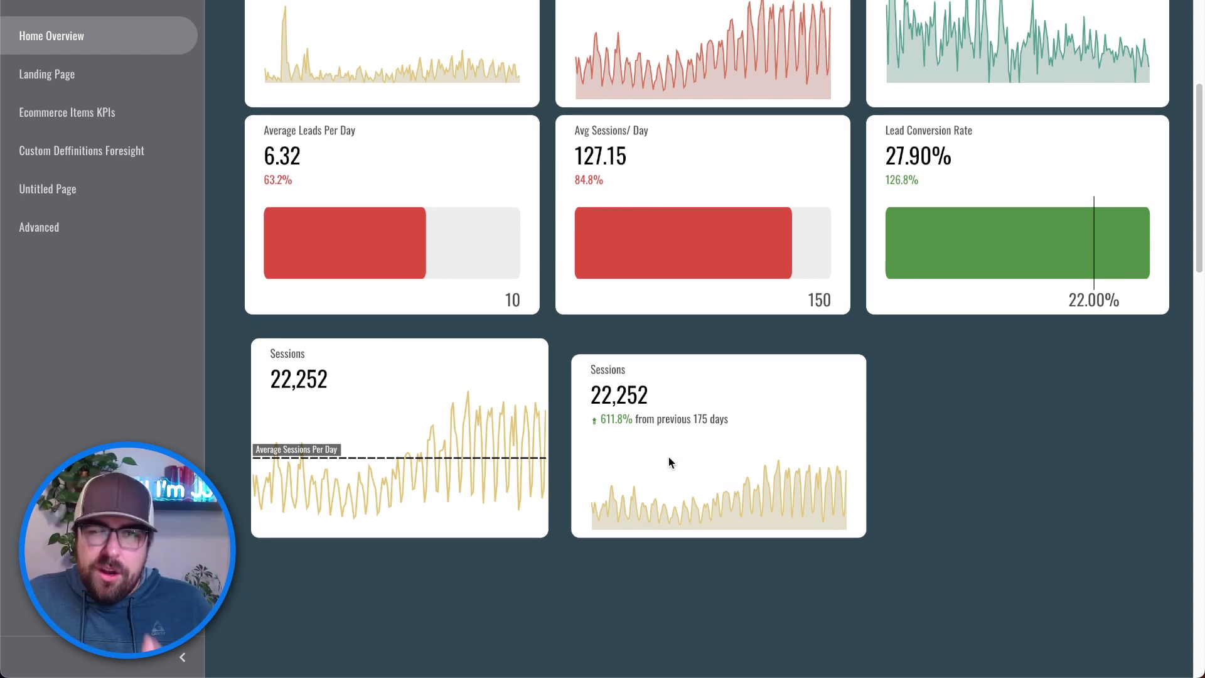
pyautogui.scroll(4, 666, 454)
pyautogui.scroll(-3, 668, 457)
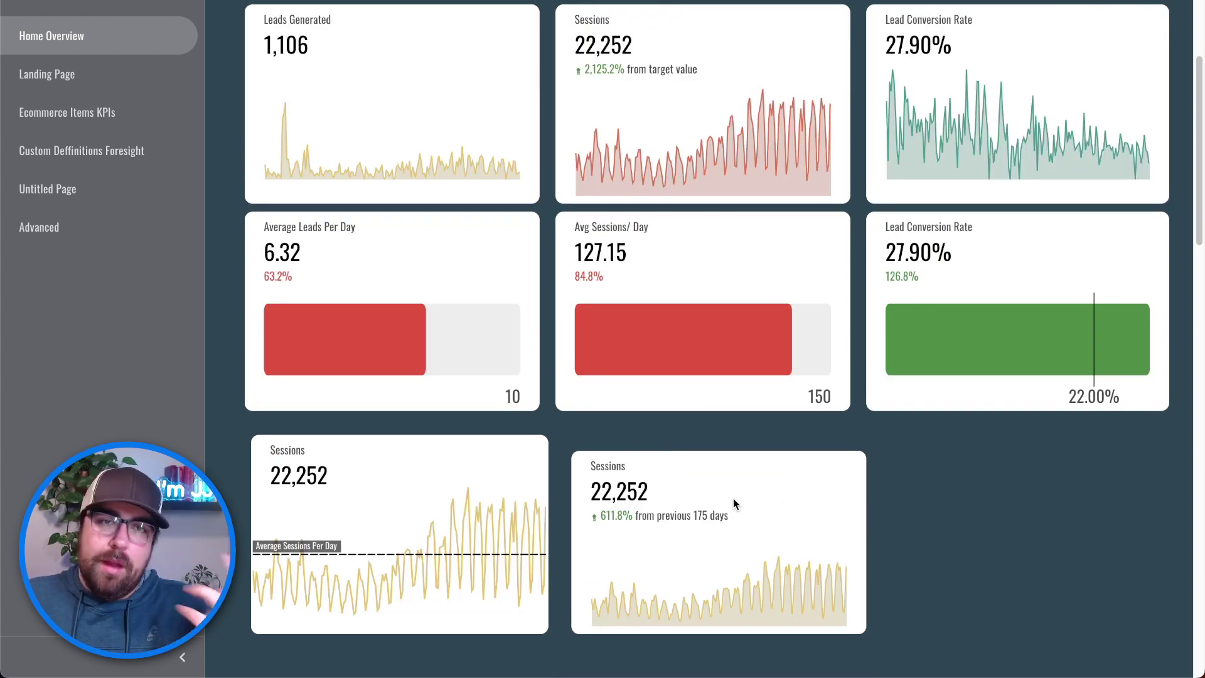
pyautogui.scroll(3, 842, 398)
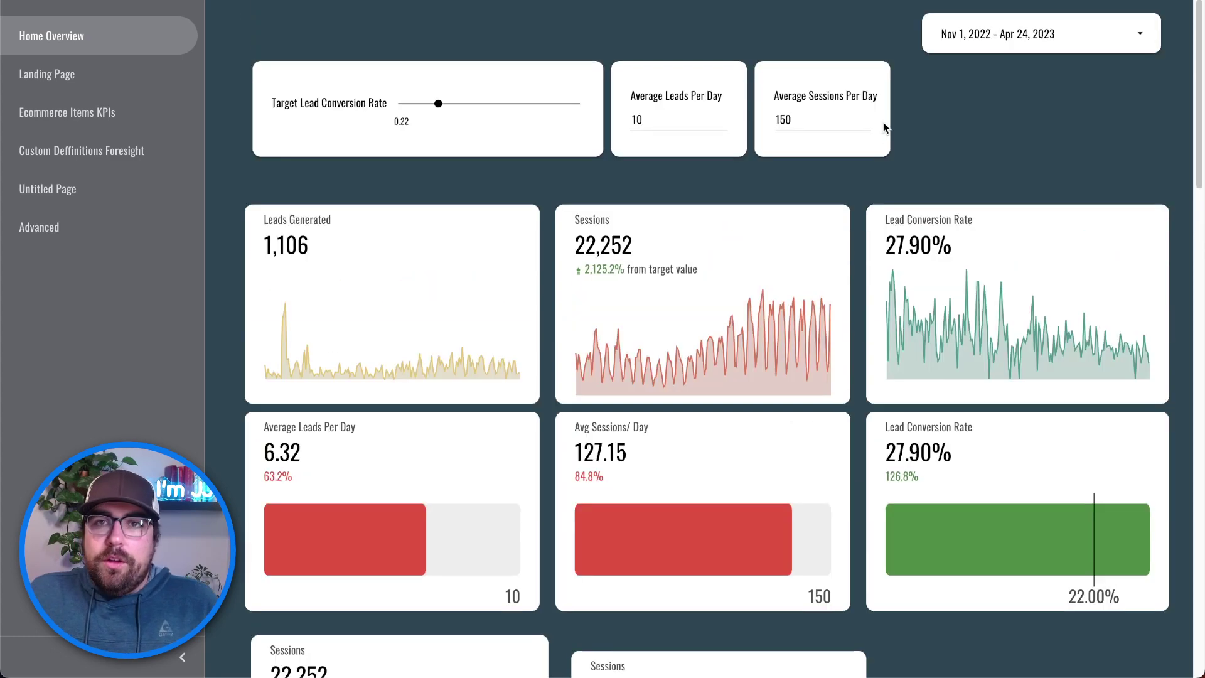
# Step: In edit mode, drag the lower Sessions scorecard larger and tick Show as progress
pyautogui.moveTo(986, 5)
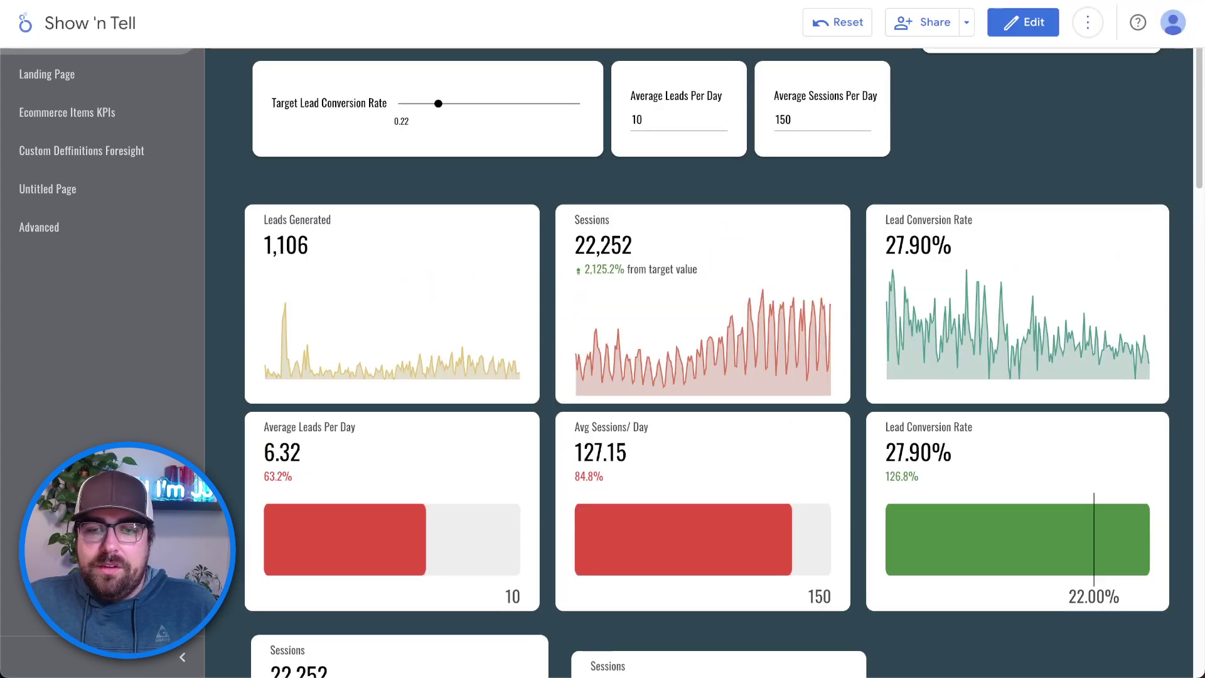
pyautogui.click(1020, 25)
pyautogui.scroll(-4, 644, 300)
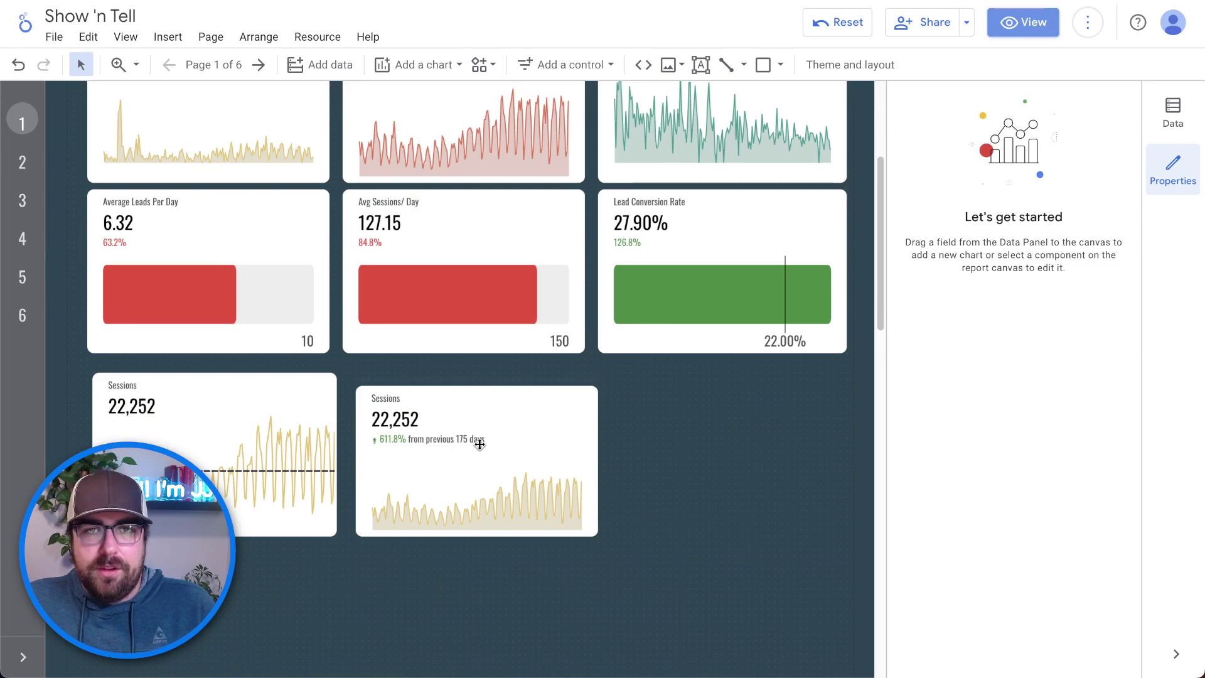
pyautogui.click(551, 492)
pyautogui.moveTo(598, 538); pyautogui.dragTo(763, 636)
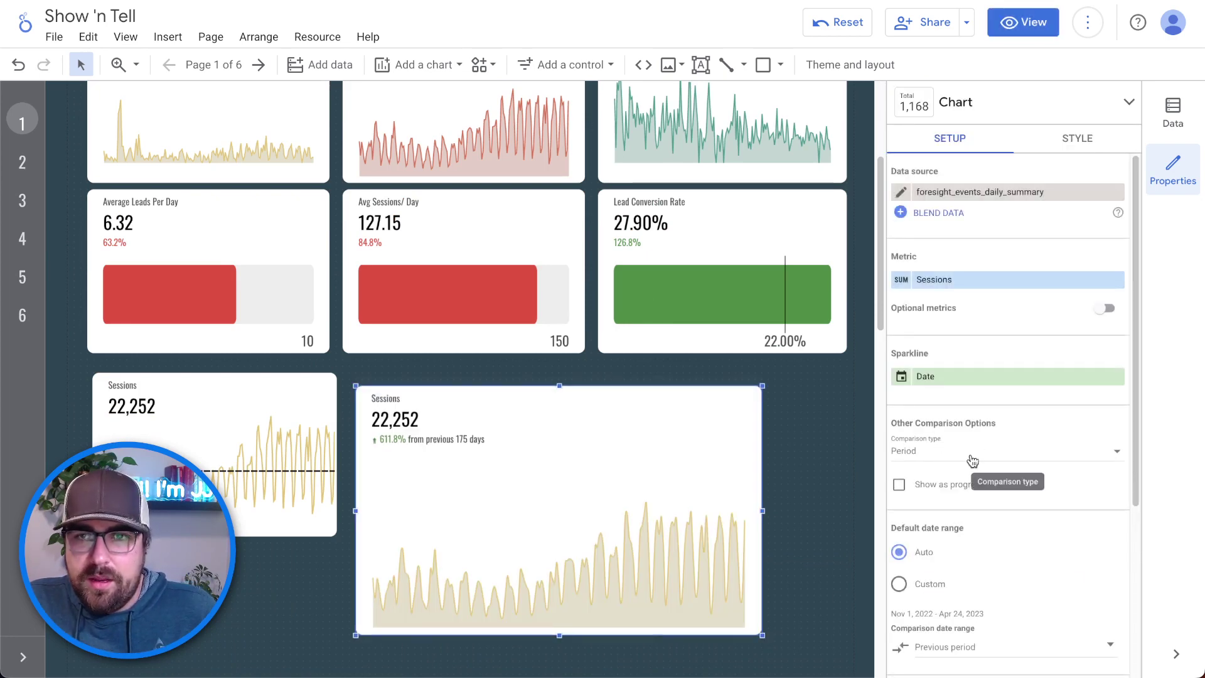
pyautogui.click(943, 485)
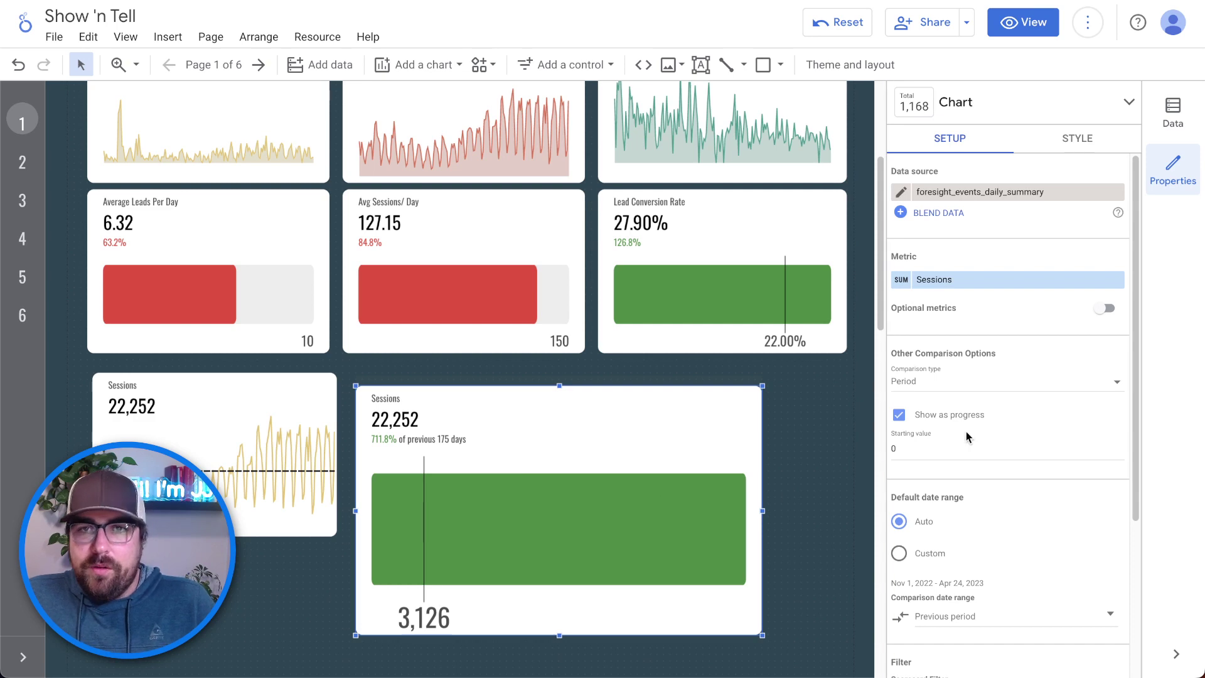
# Step: Switch the Sessions comparison type to Value and clear a mistaken starting value
pyautogui.click(912, 383)
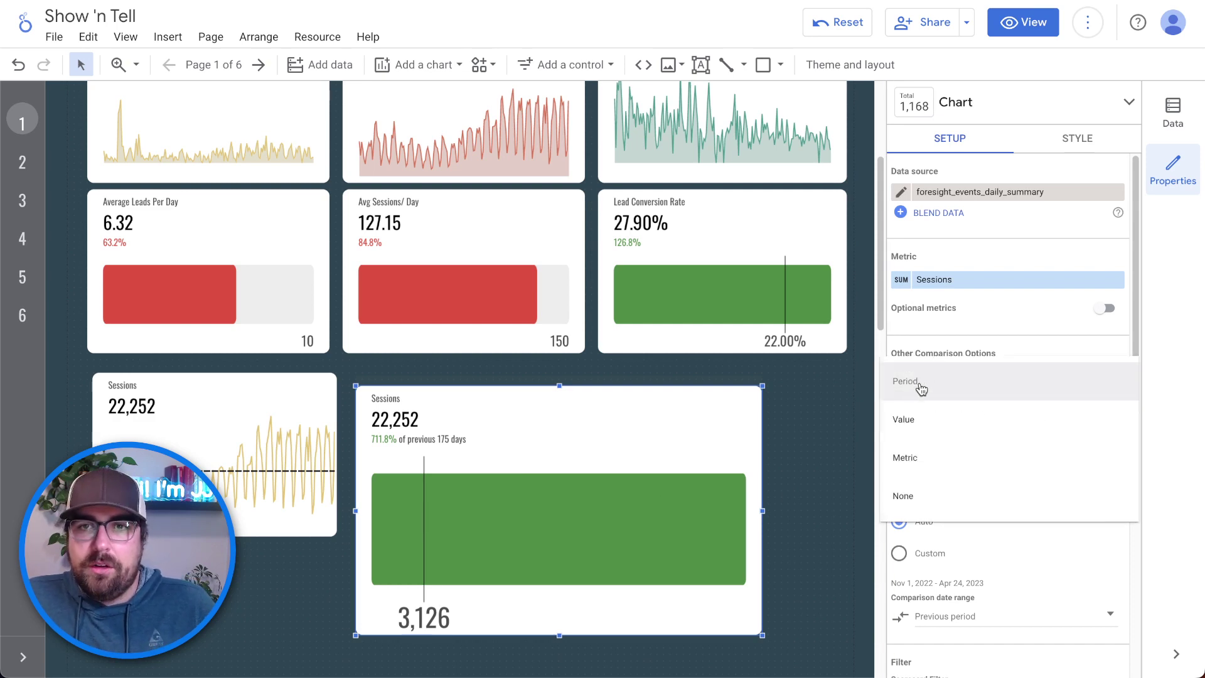
pyautogui.click(929, 427)
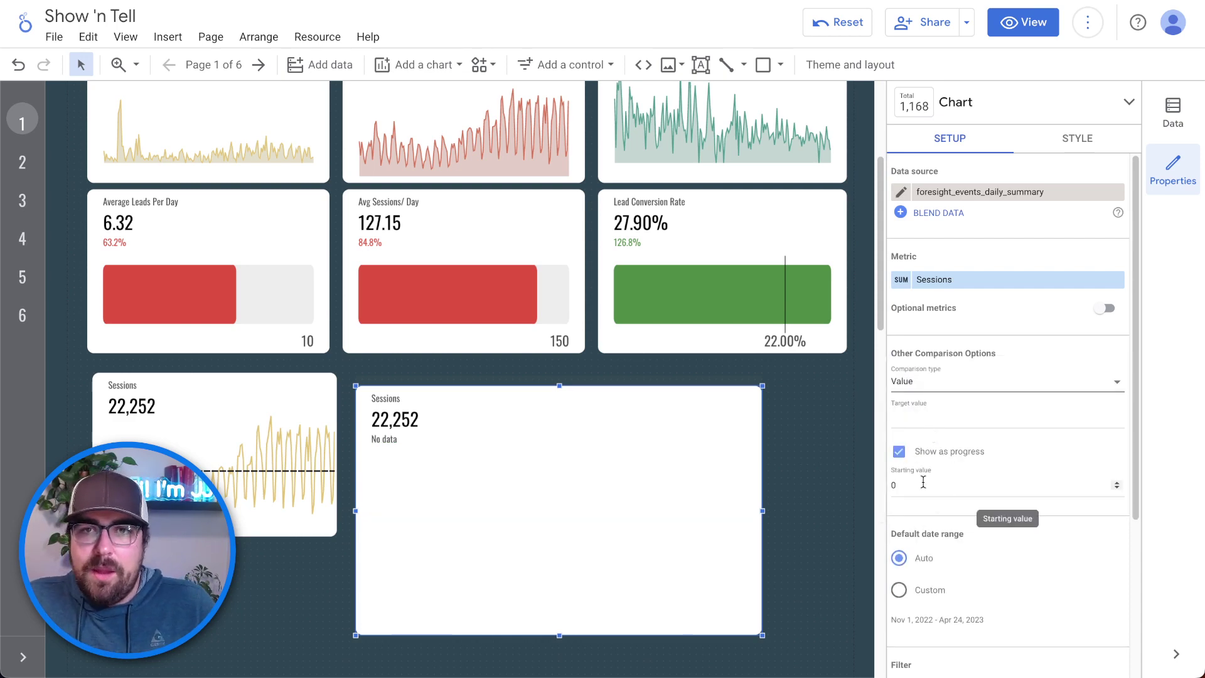
pyautogui.click(905, 481)
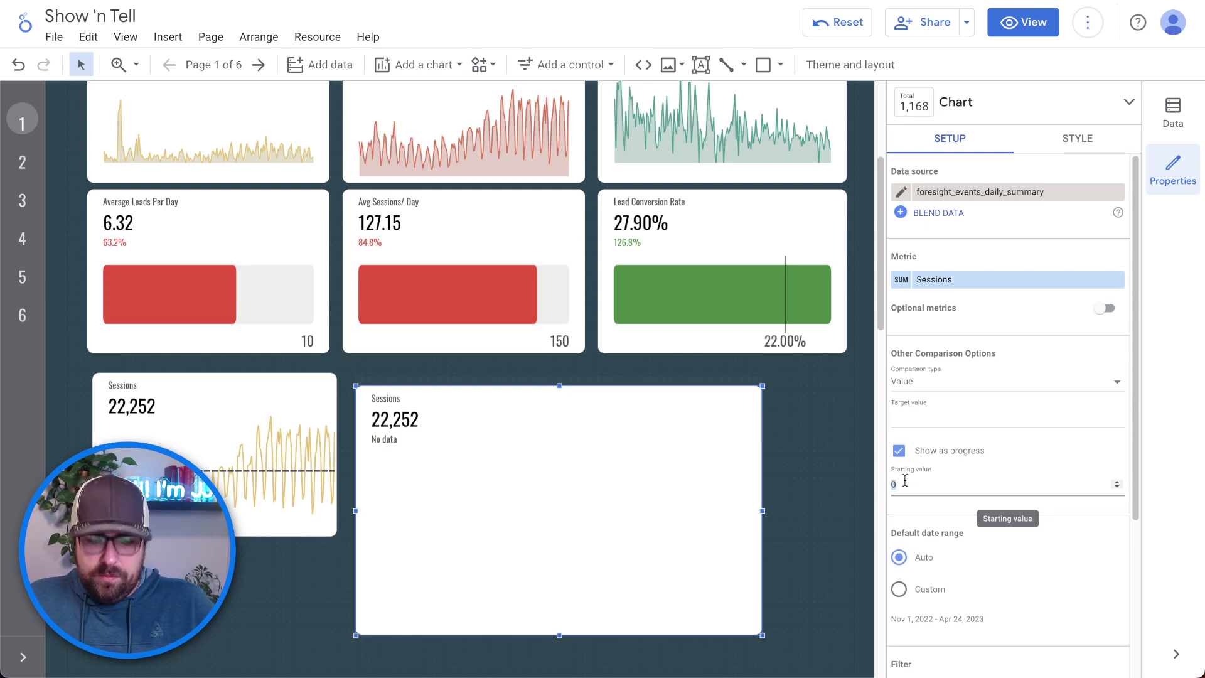
pyautogui.write('22000')
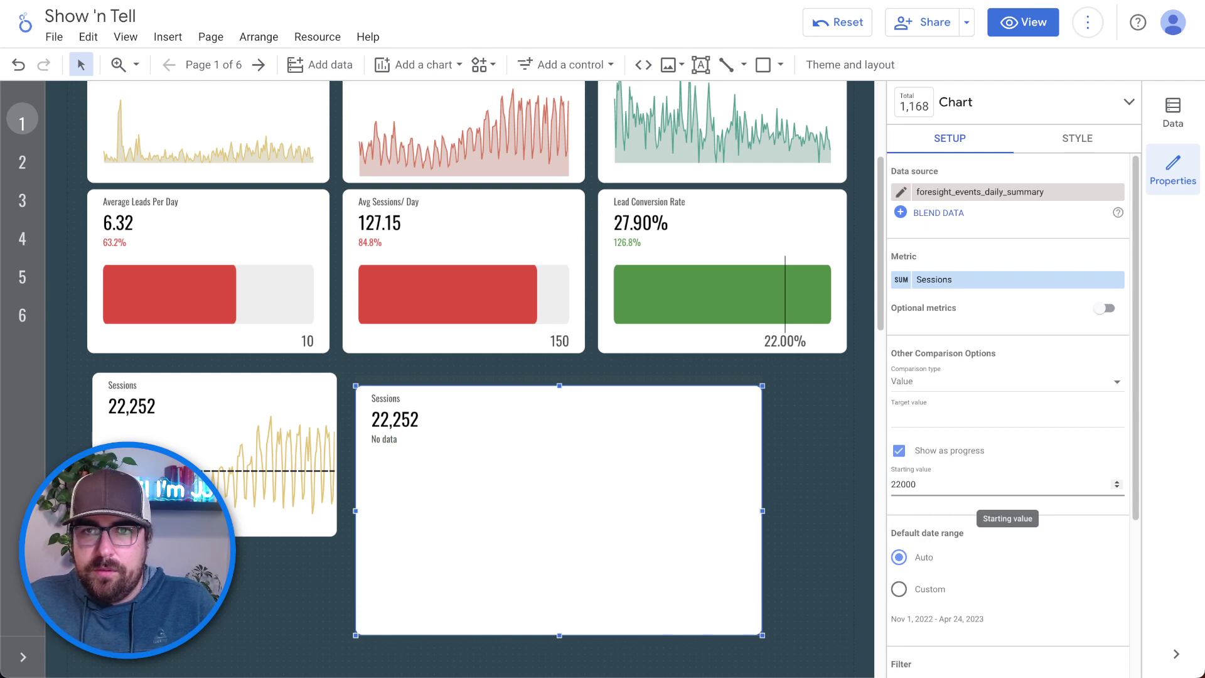
pyautogui.click(820, 463)
pyautogui.click(615, 514)
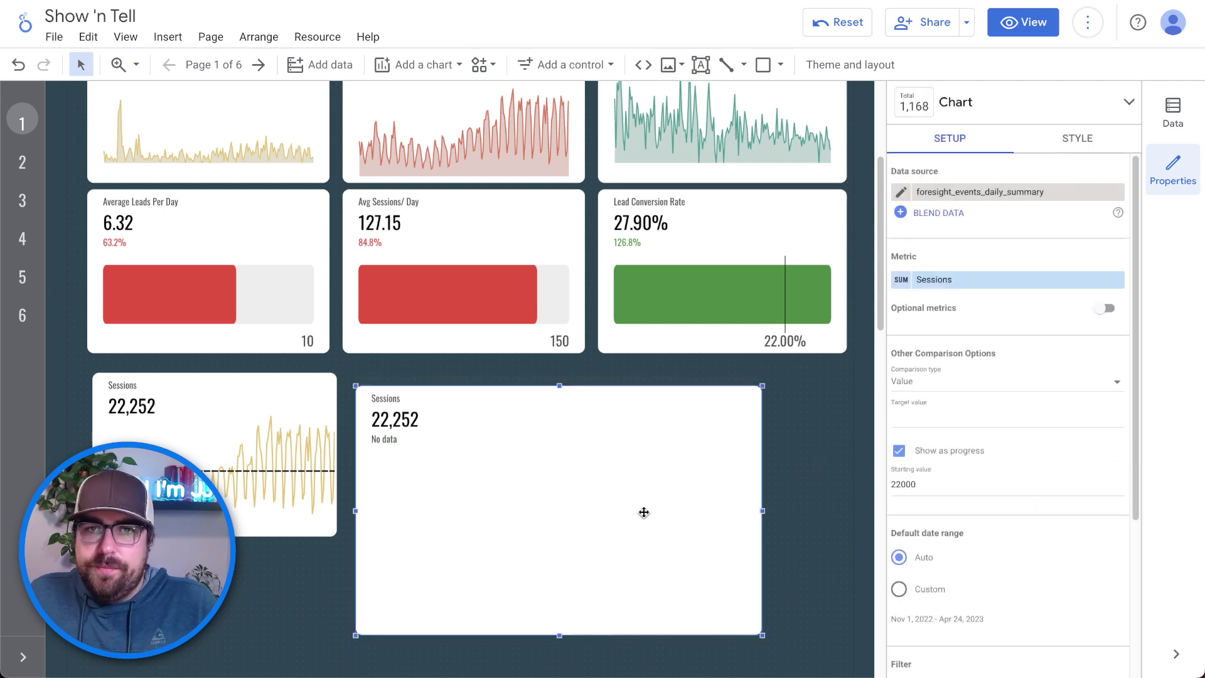
pyautogui.doubleClick(936, 484)
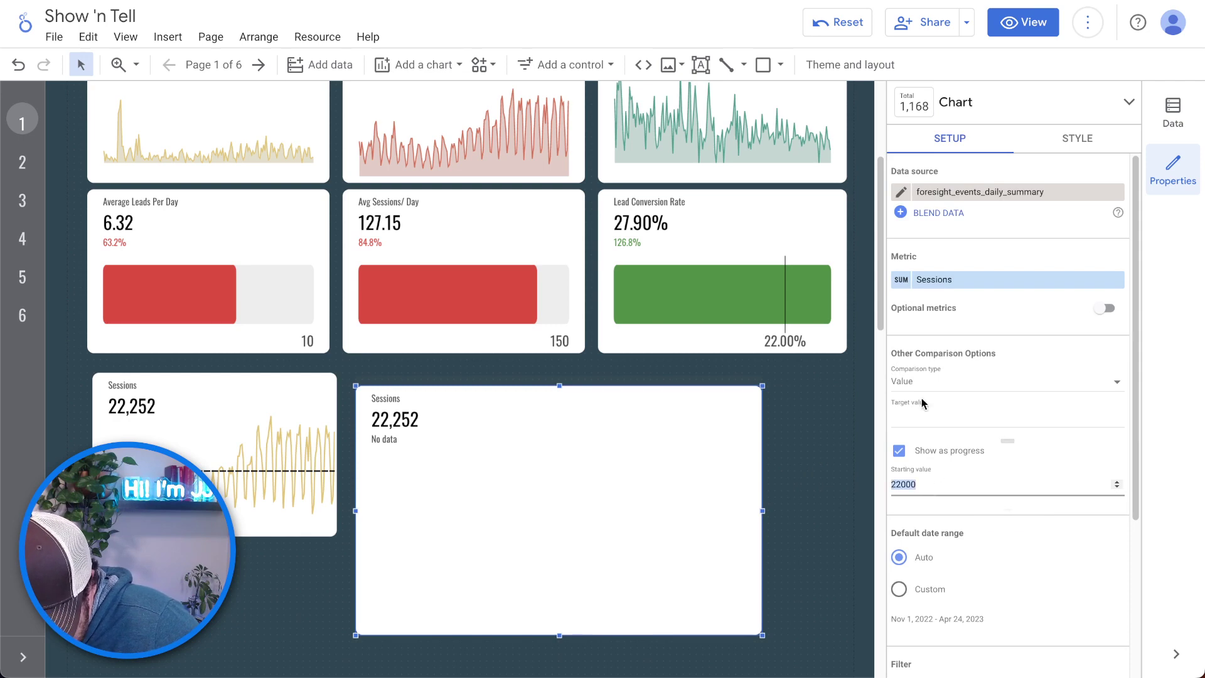
pyautogui.press('BackSpace')
# Step: Enter target value 22000 and starting value 2000, then toggle Show as progress off and on
pyautogui.click(911, 415)
pyautogui.write('22000')
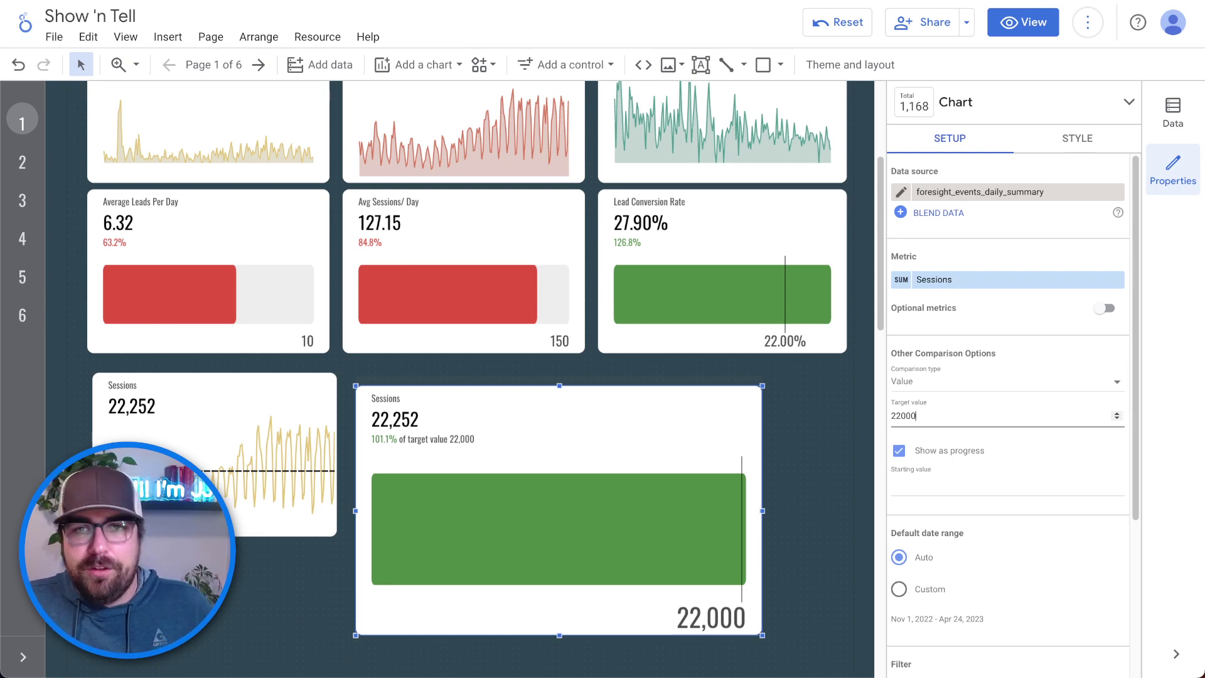
pyautogui.press('Return')
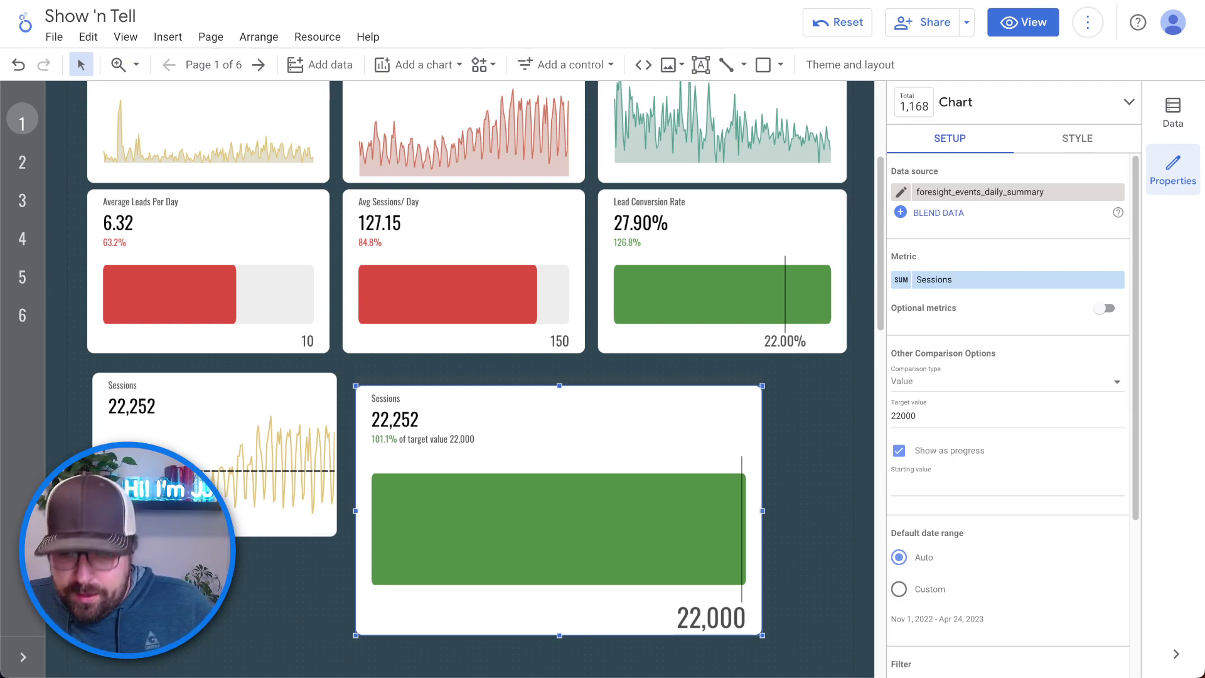
pyautogui.click(955, 486)
pyautogui.write('2000')
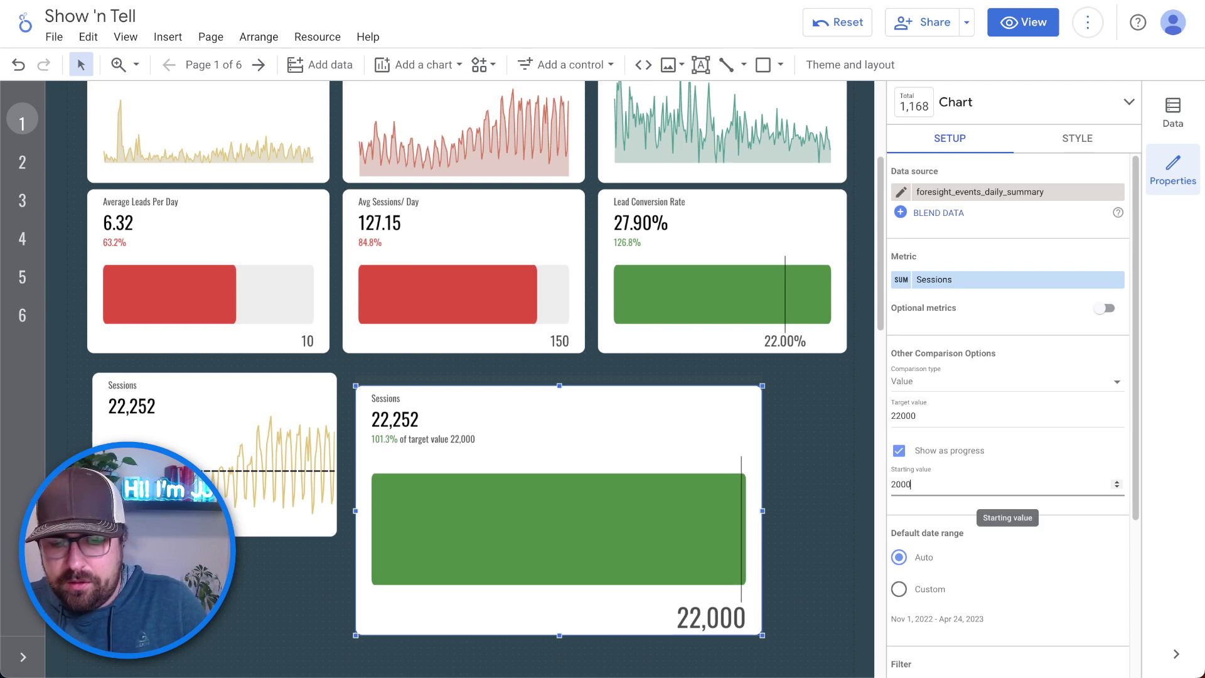
pyautogui.click(774, 448)
pyautogui.click(562, 478)
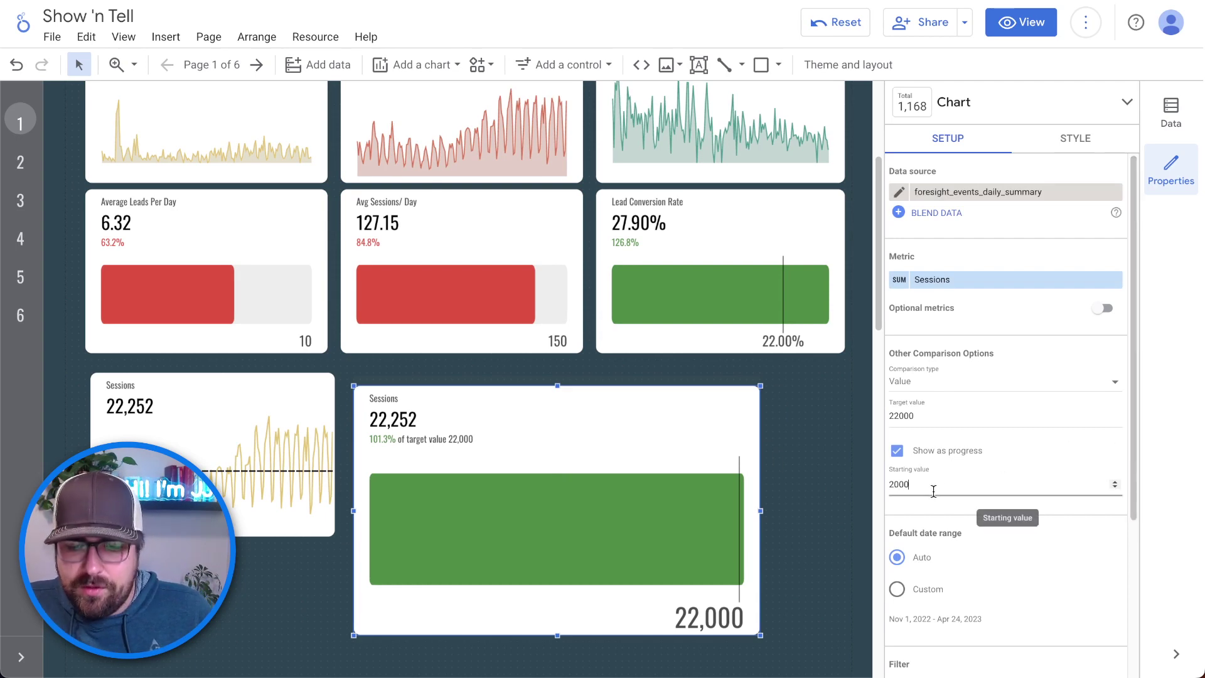
pyautogui.click(938, 461)
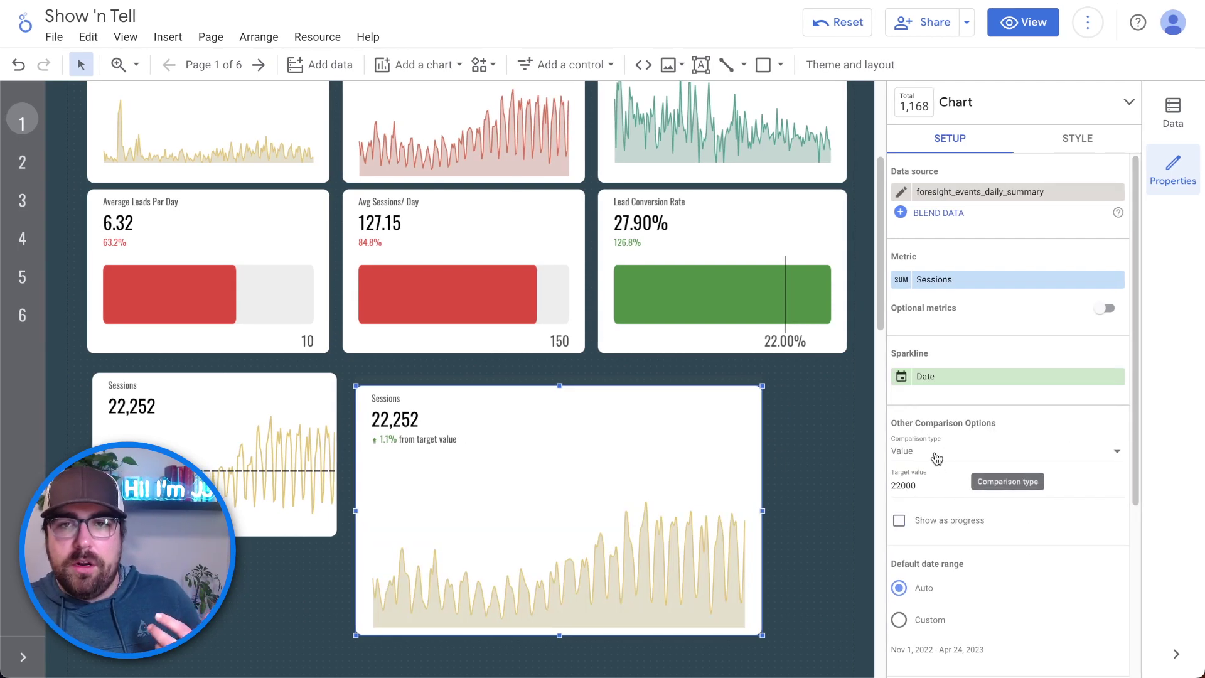
pyautogui.click(949, 523)
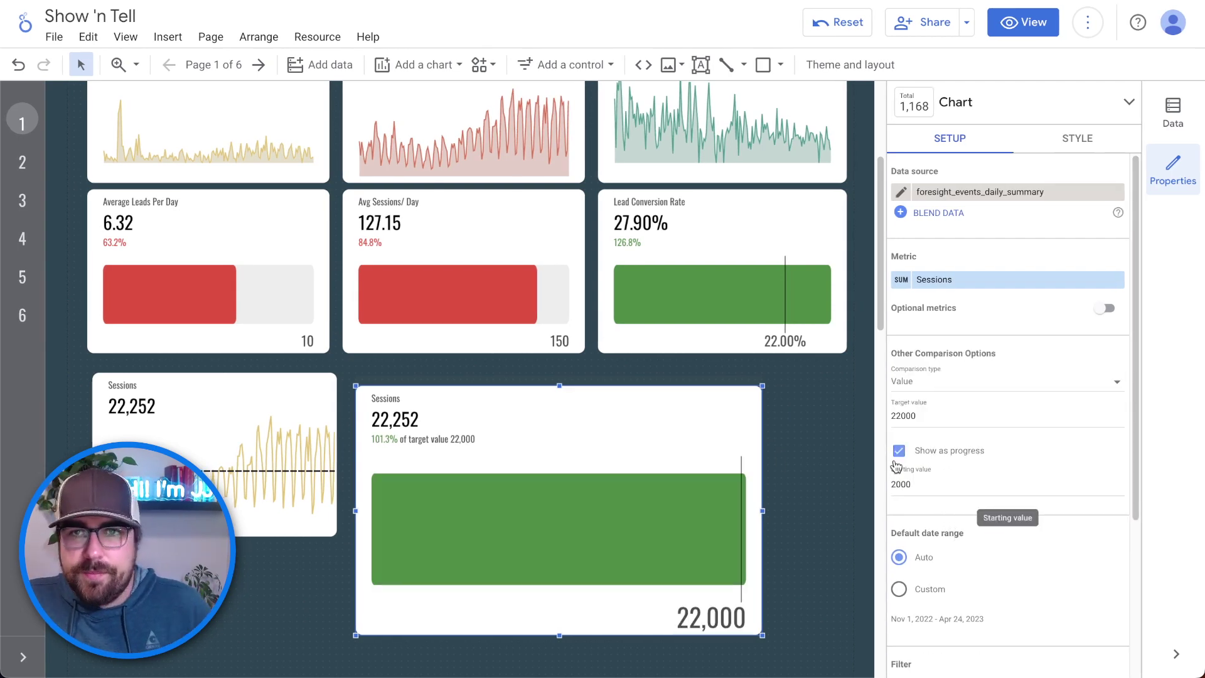
# Step: Compare Sessions against the Lead Conversion Rate metric and clear the 2000 starting value
pyautogui.click(941, 382)
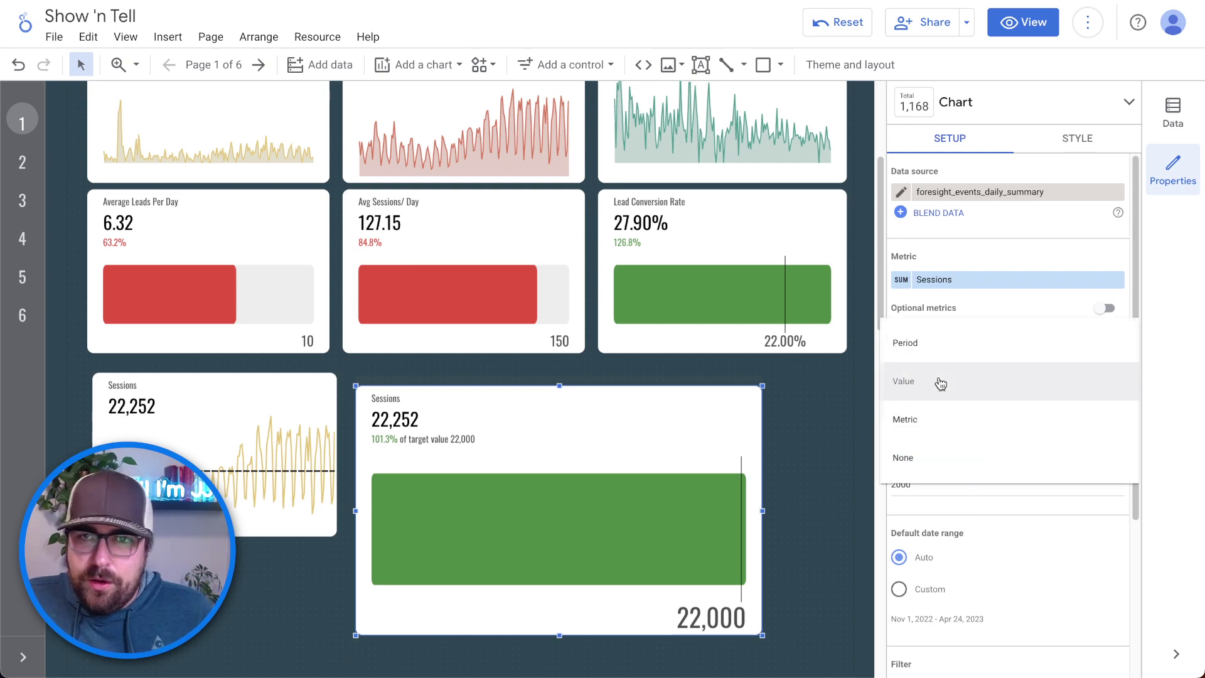
pyautogui.click(942, 422)
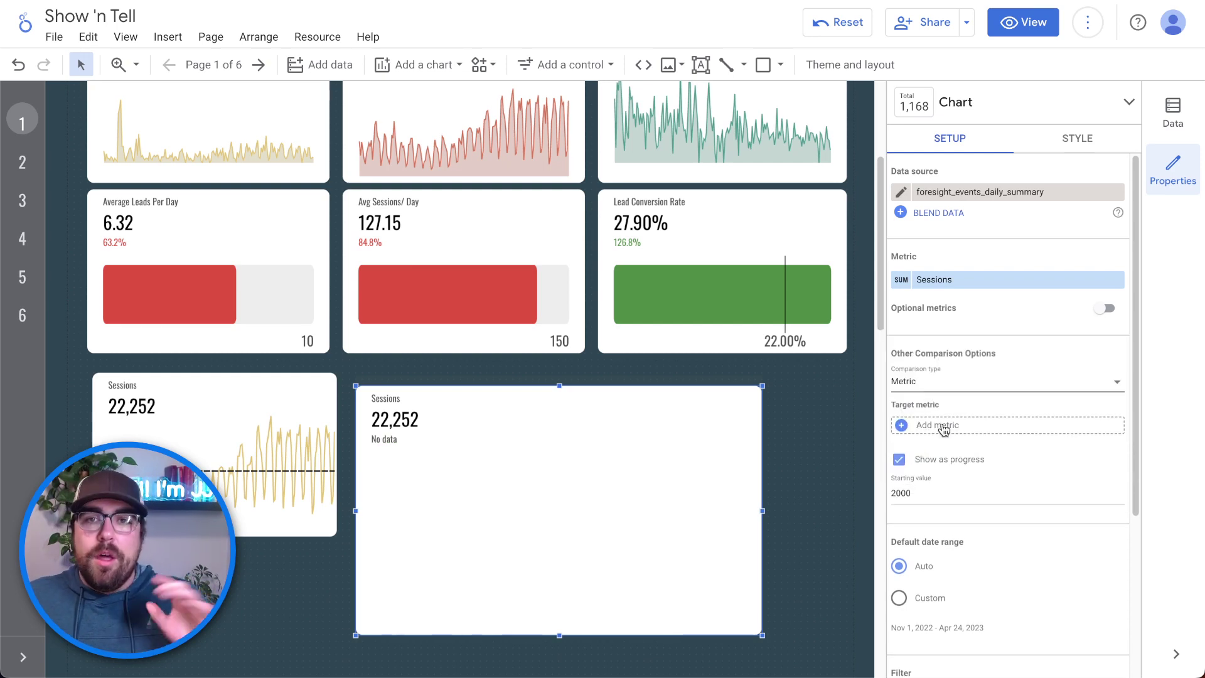
pyautogui.click(944, 427)
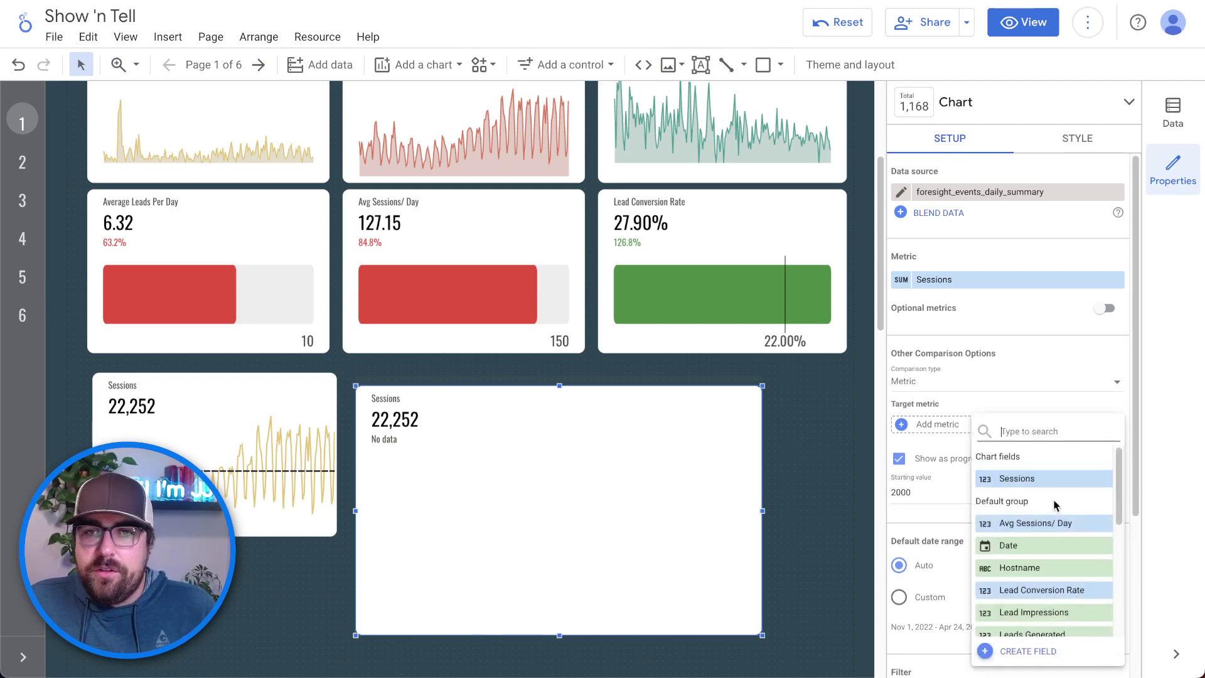
pyautogui.click(1074, 590)
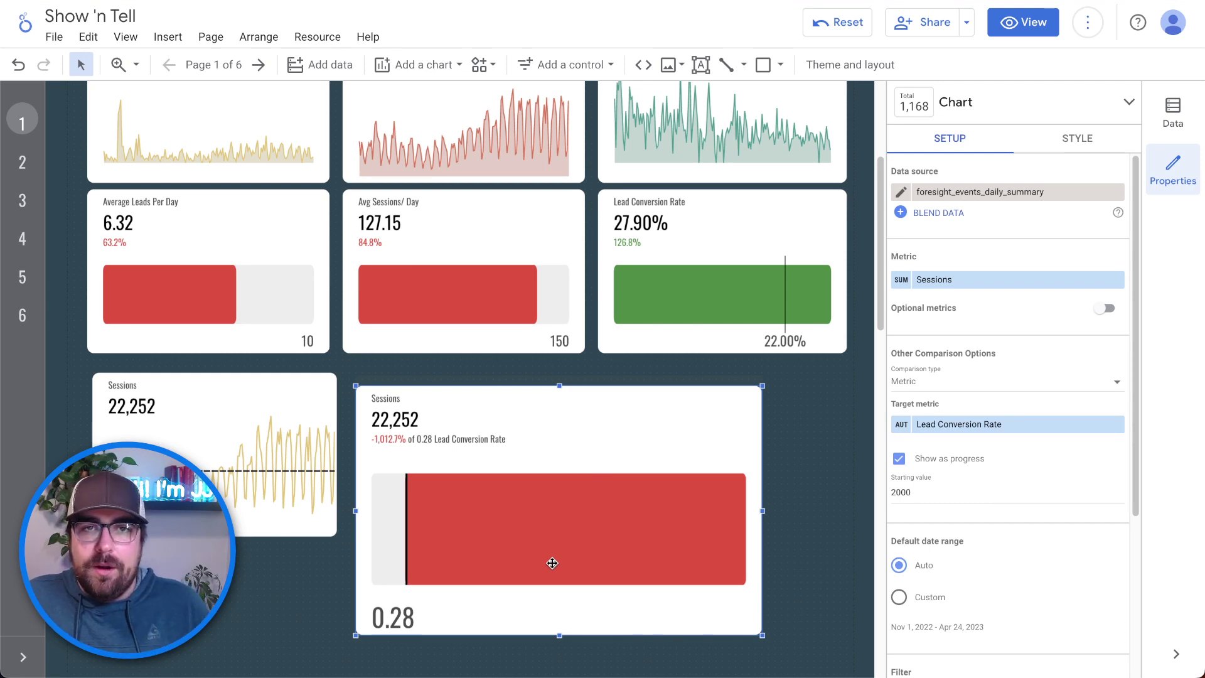
pyautogui.doubleClick(921, 493)
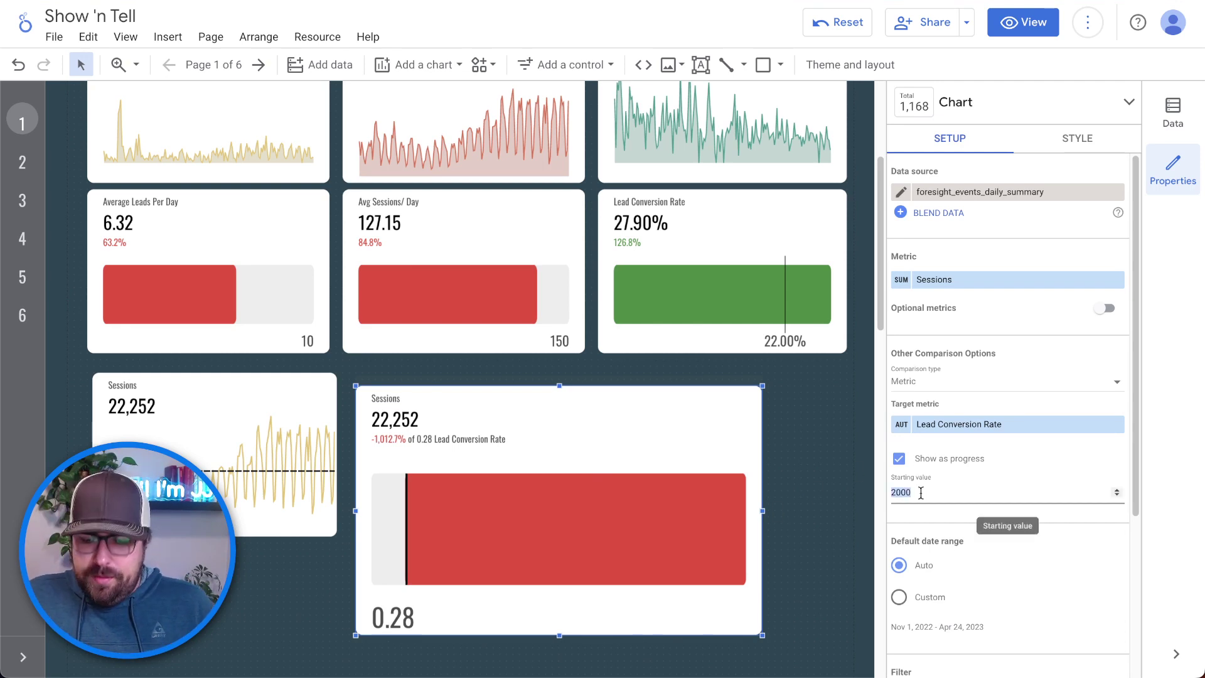
pyautogui.press('BackSpace')
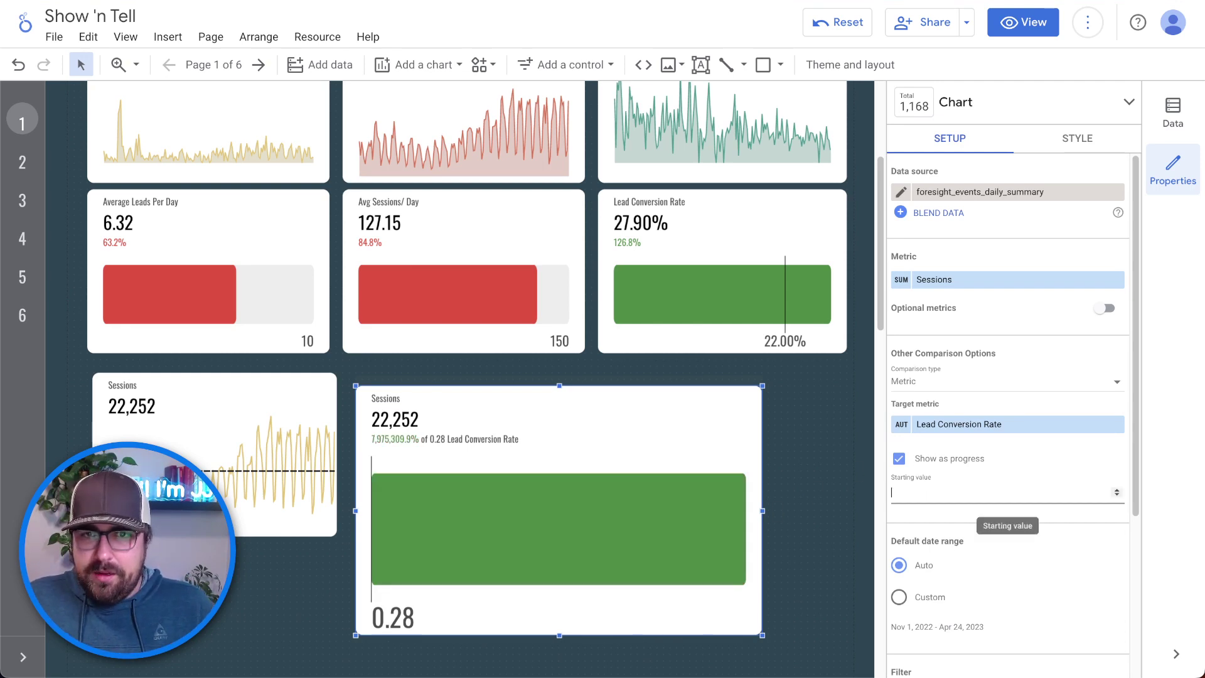
# Step: Switch the comparison type back to Period, reading 711.8% of previous 175 days
pyautogui.click(956, 427)
pyautogui.click(957, 386)
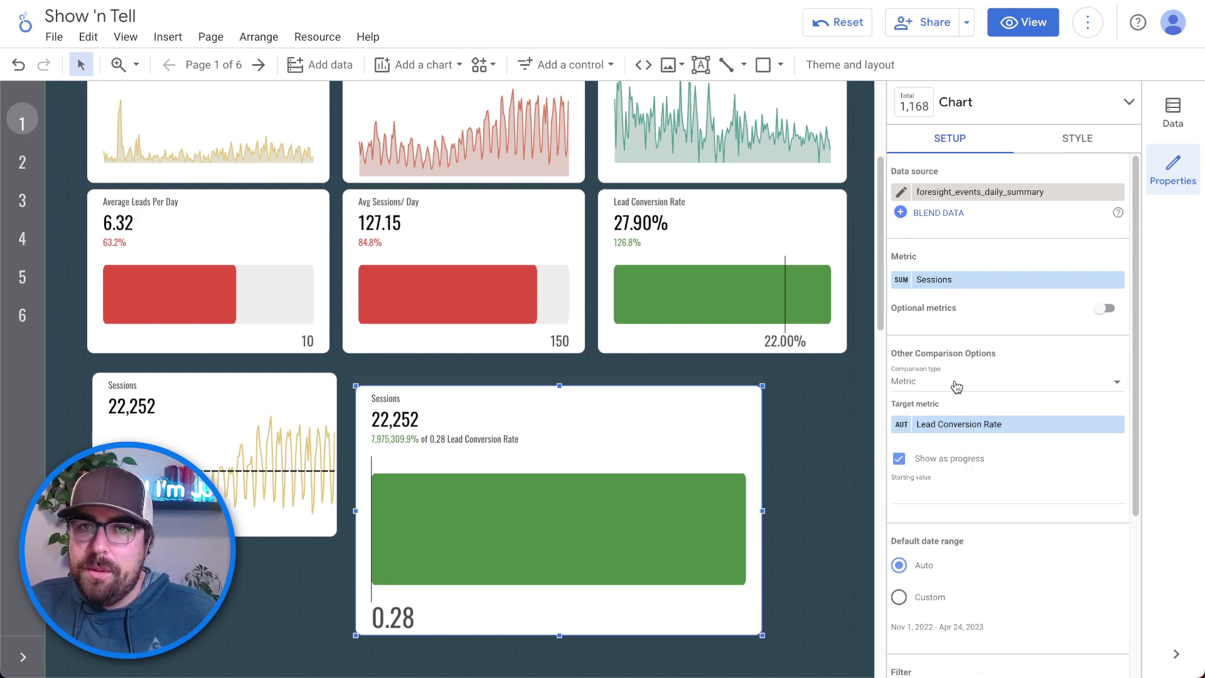
pyautogui.click(957, 386)
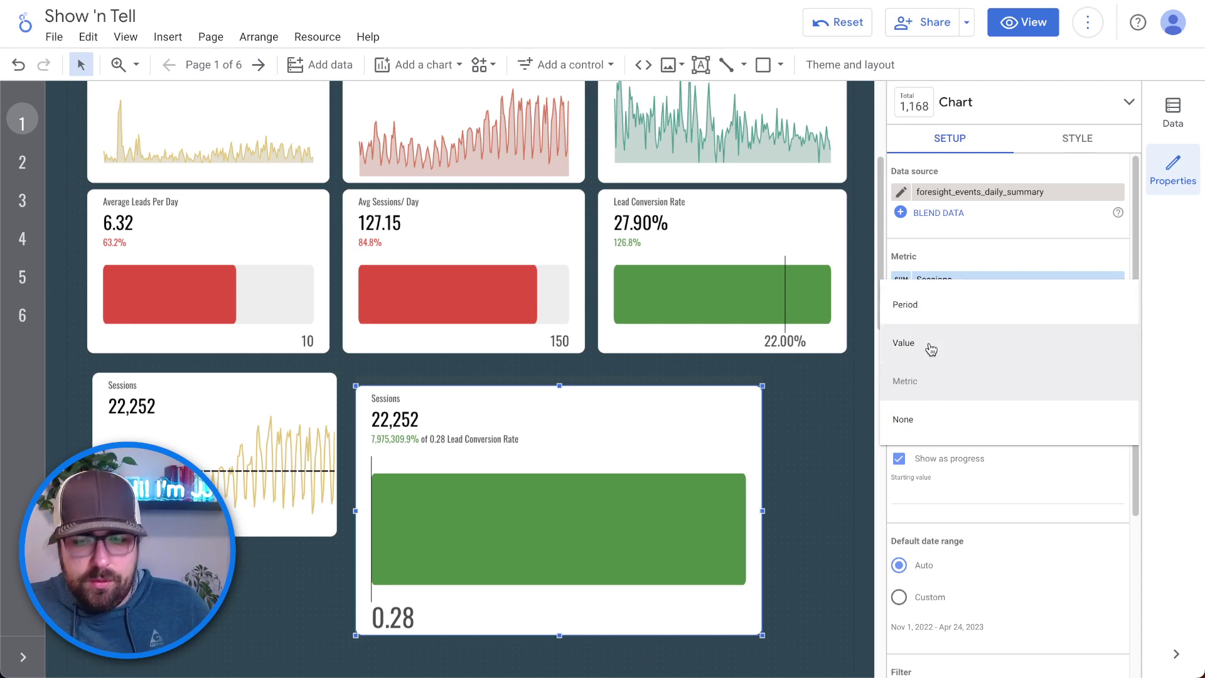
pyautogui.click(914, 314)
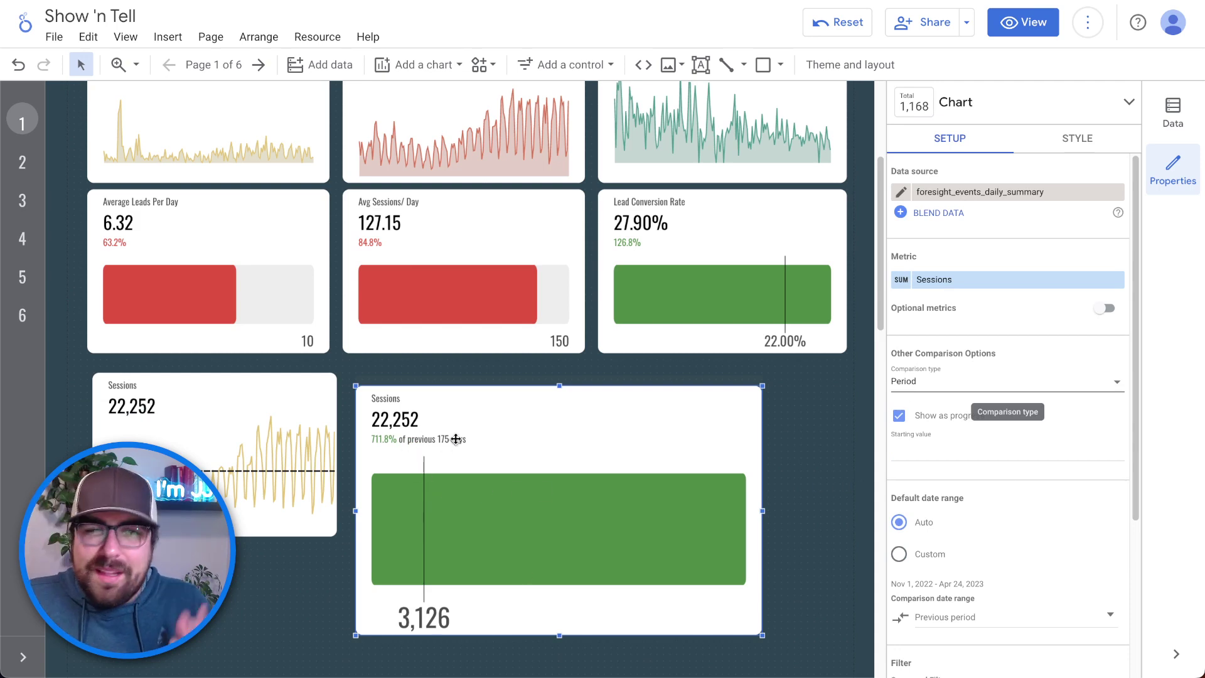
pyautogui.click(939, 385)
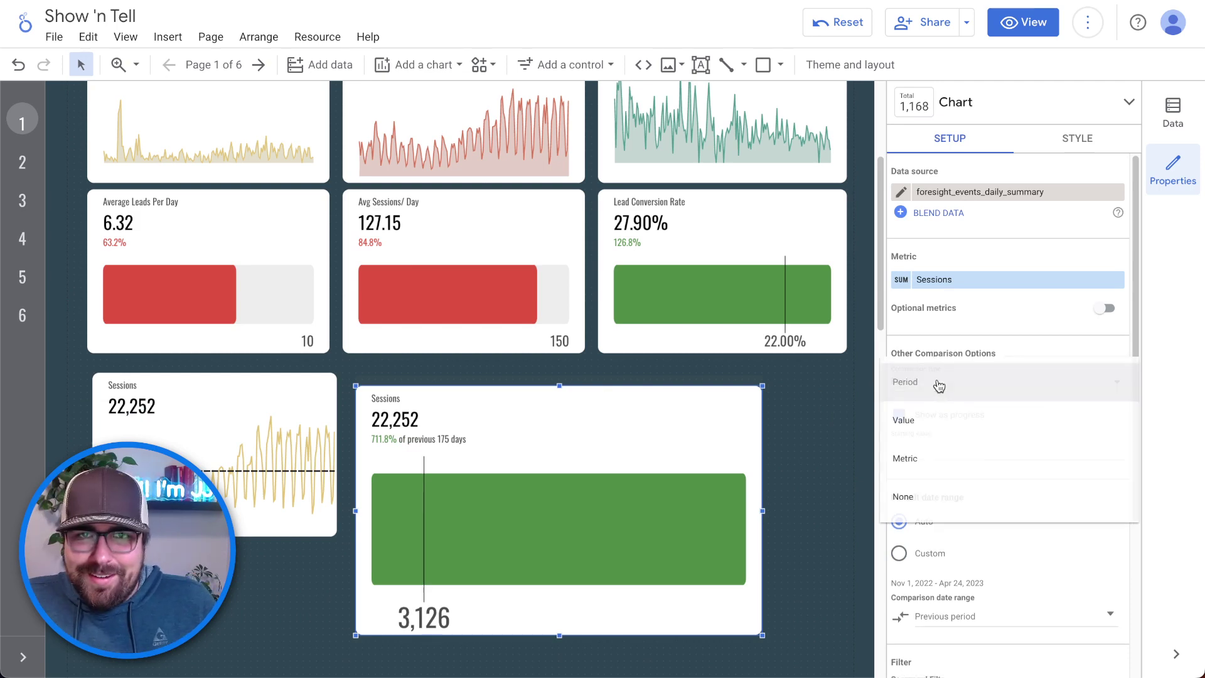
pyautogui.click(814, 380)
pyautogui.scroll(3, 814, 379)
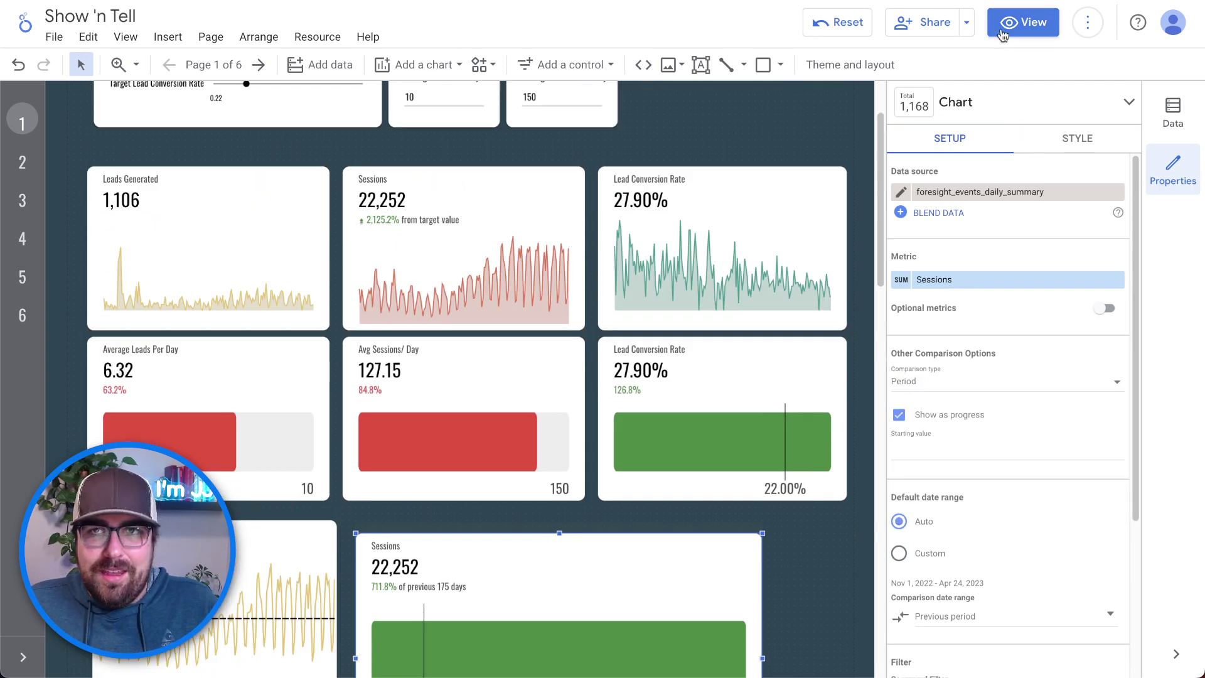
# Step: In view mode, change the Average Leads Per Day target from 10 to 20 (31.6%), then resume editing
pyautogui.click(1022, 22)
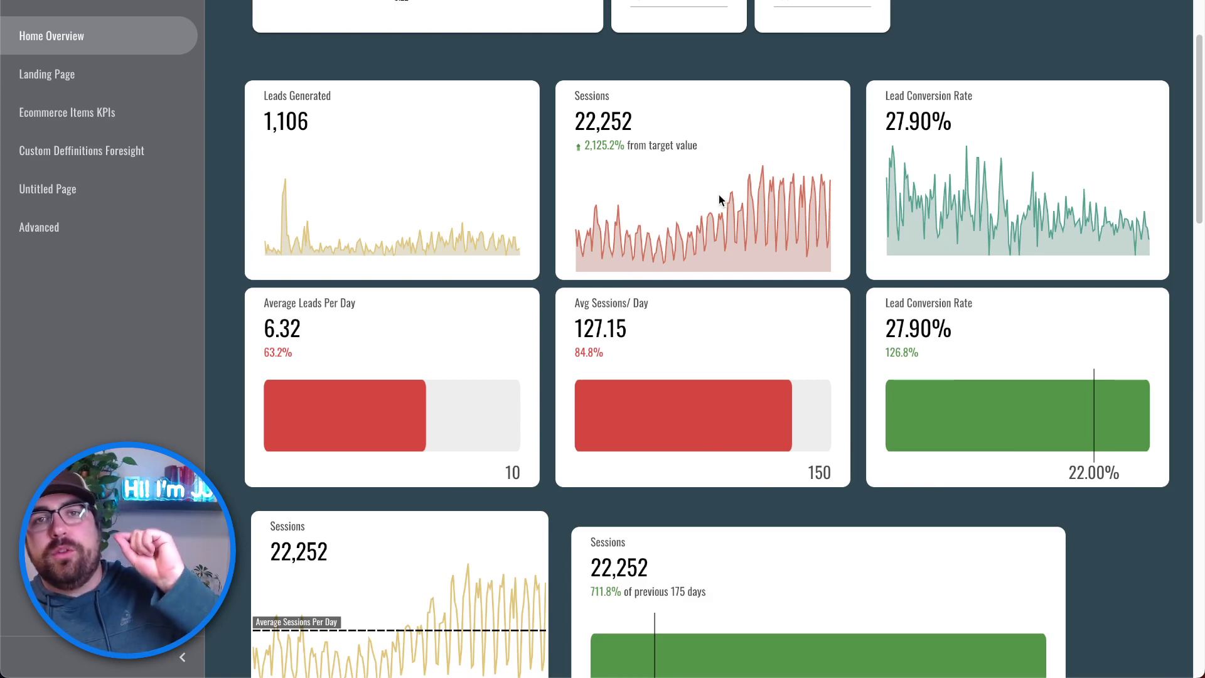
pyautogui.scroll(-1, 704, 369)
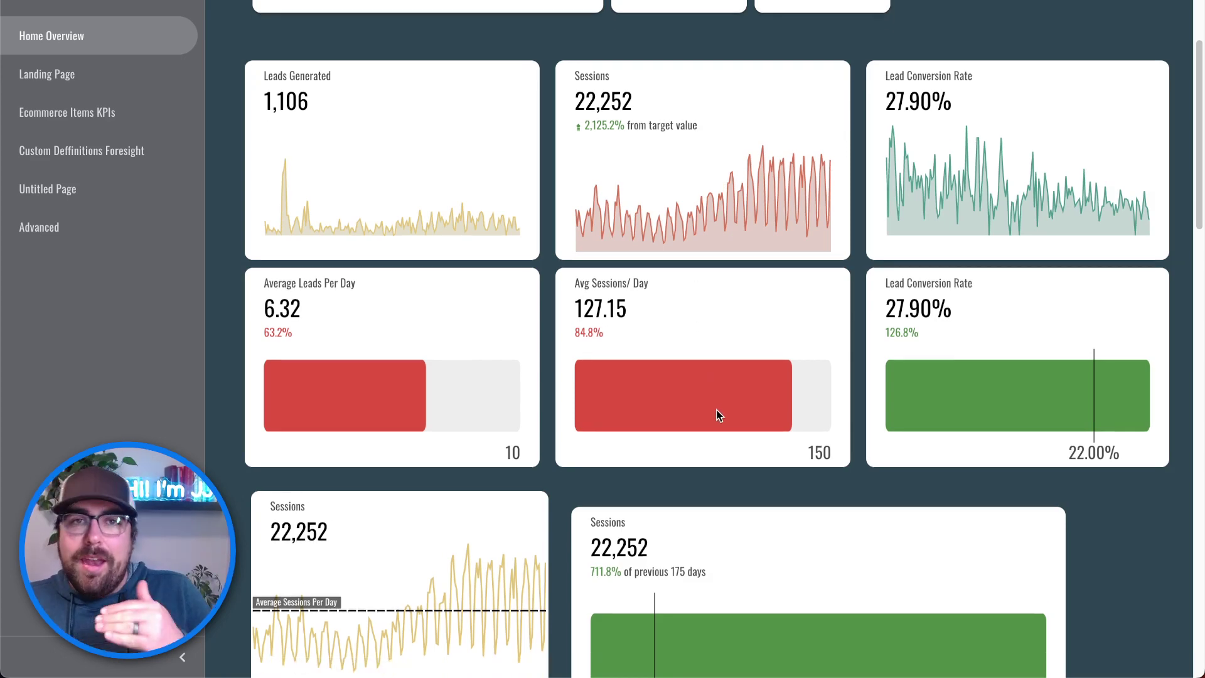
pyautogui.scroll(2, 717, 415)
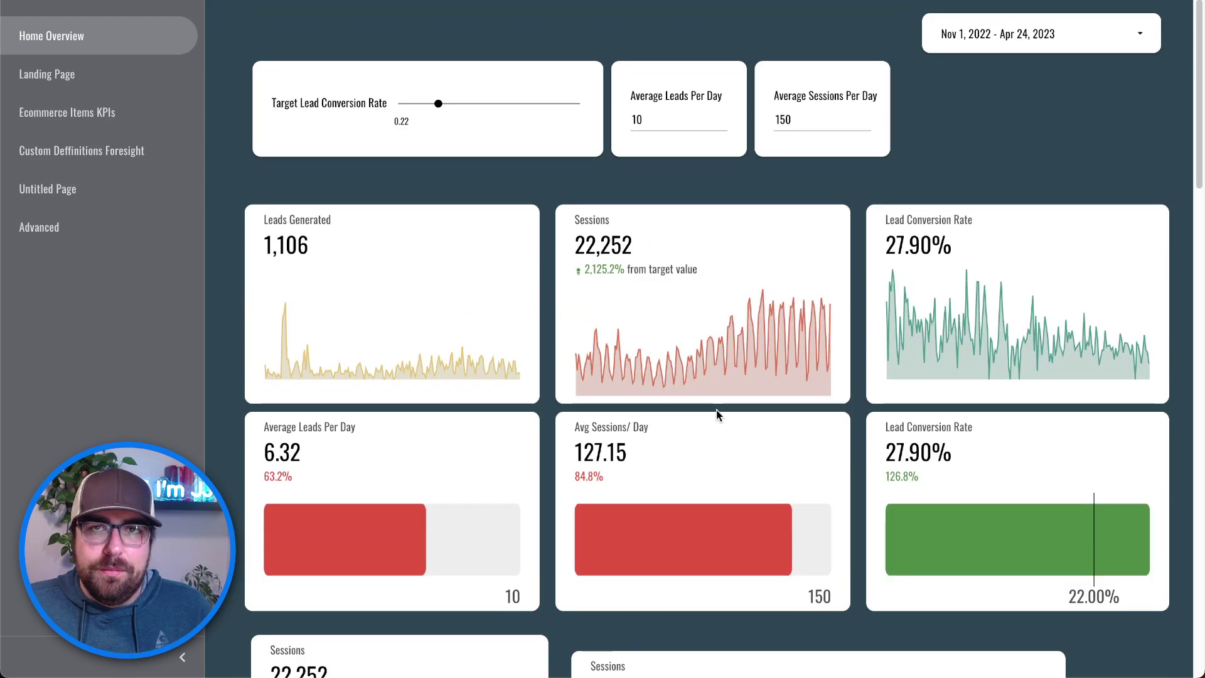
pyautogui.doubleClick(667, 121)
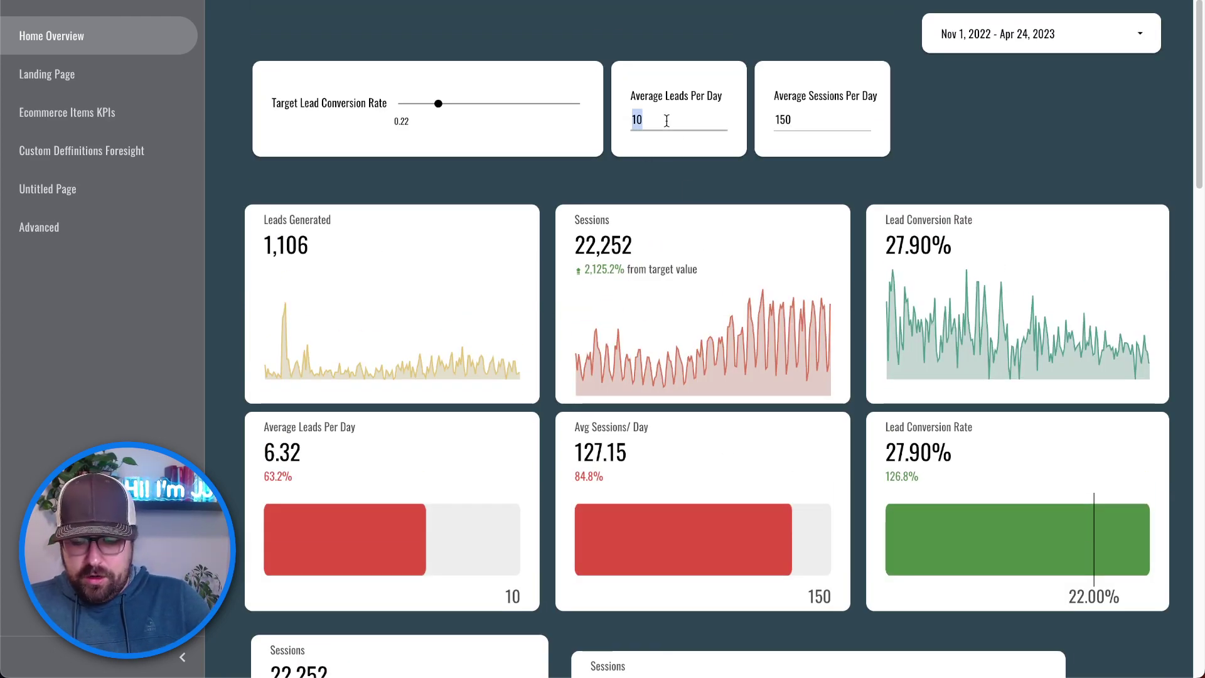
pyautogui.write('20')
pyautogui.press('Return')
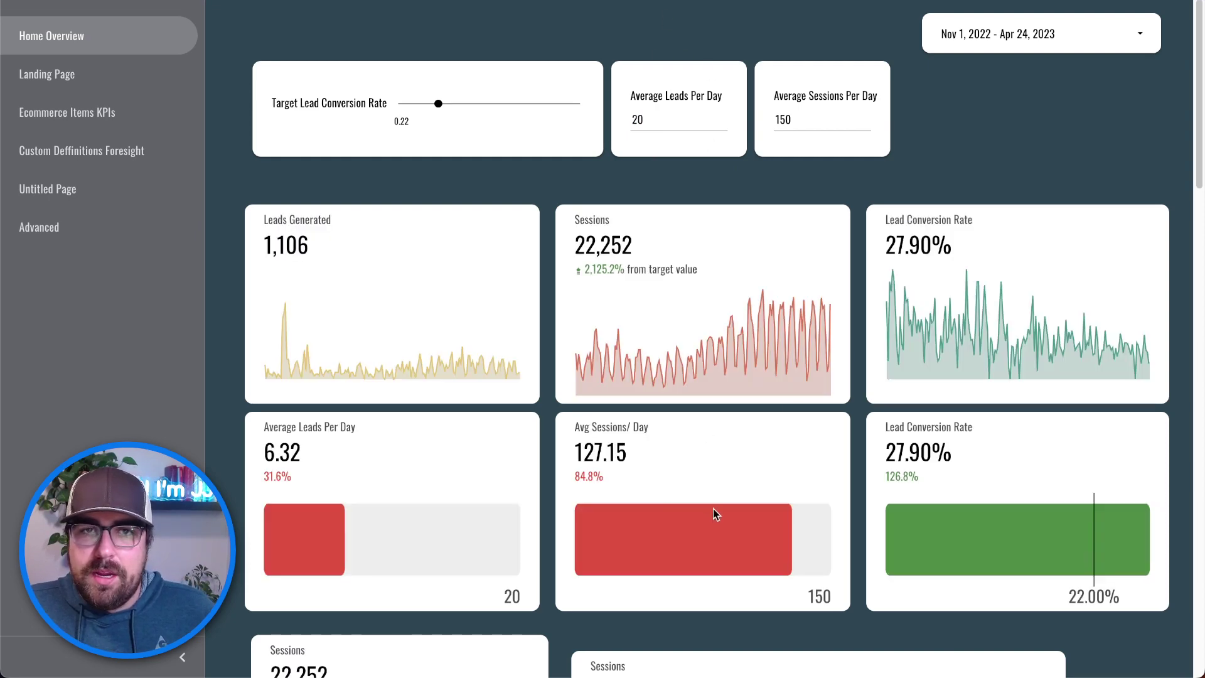
pyautogui.moveTo(459, 501); pyautogui.dragTo(254, 462)
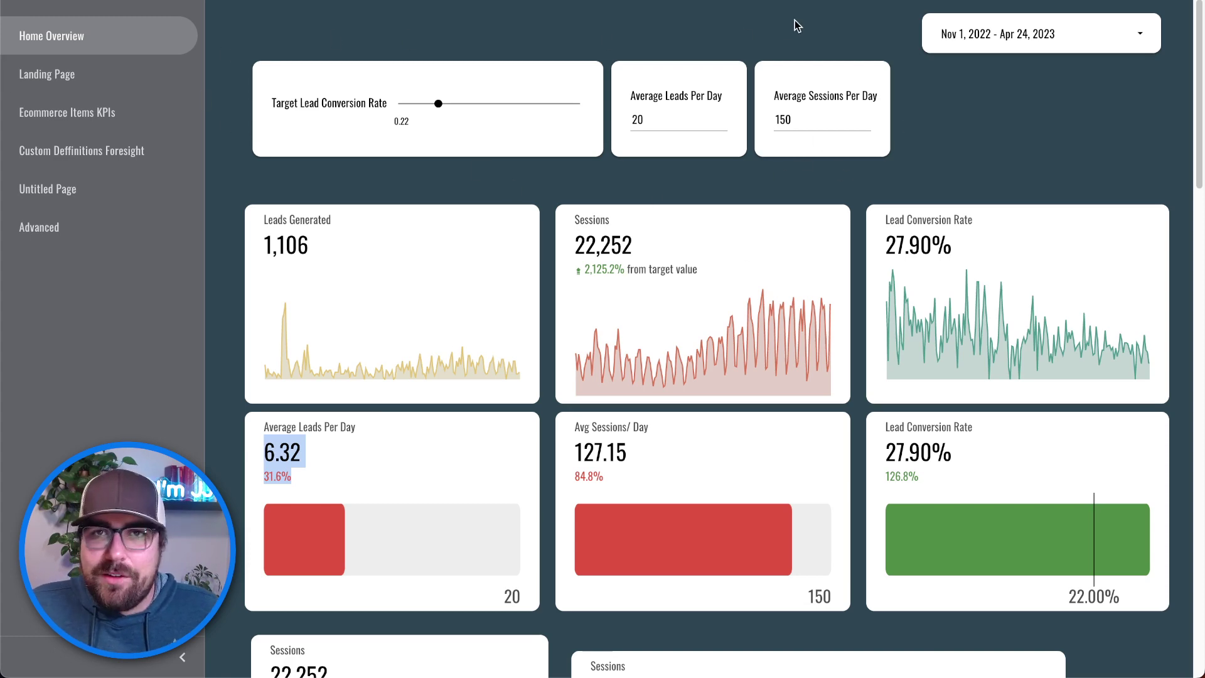
pyautogui.click(1022, 22)
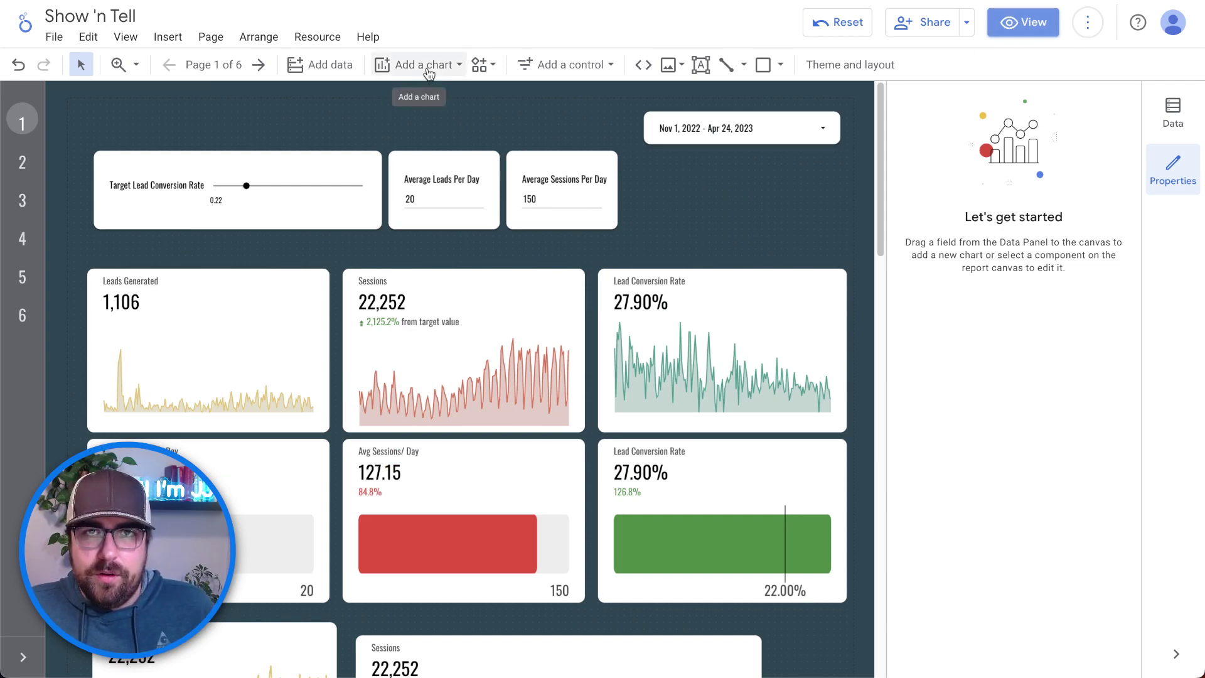
# Step: Add a new blank page after Home Overview and draw a scorecard on its left
pyautogui.click(207, 69)
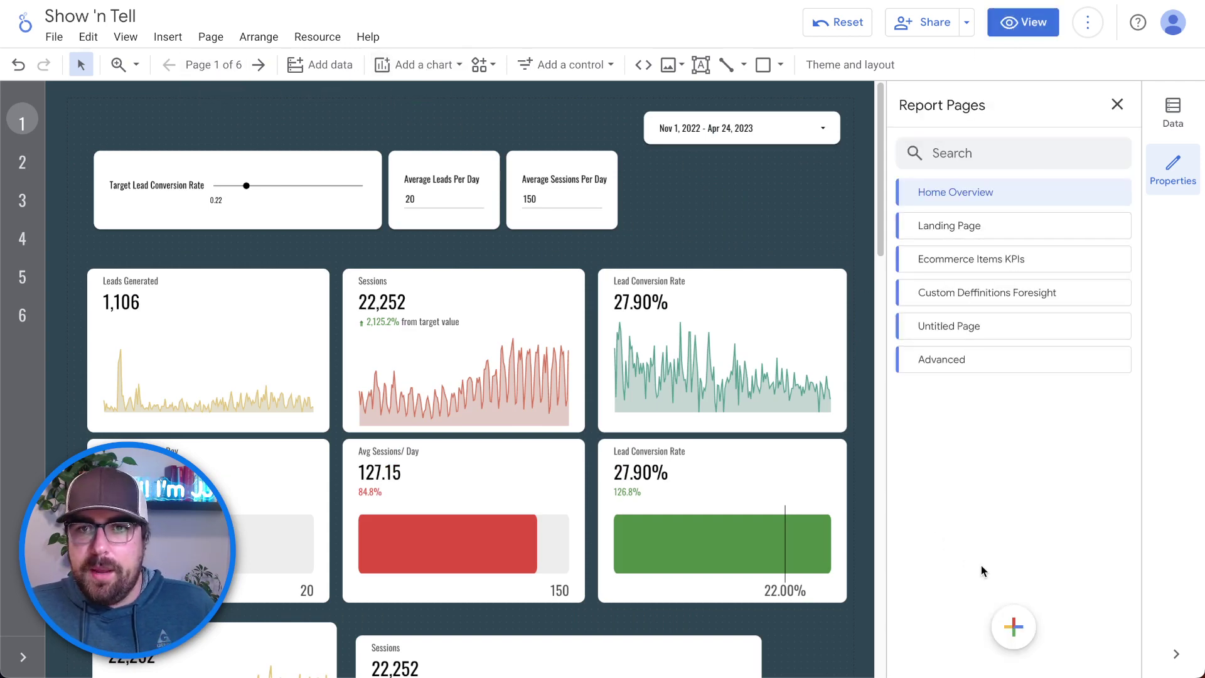
pyautogui.click(1006, 633)
pyautogui.click(1003, 627)
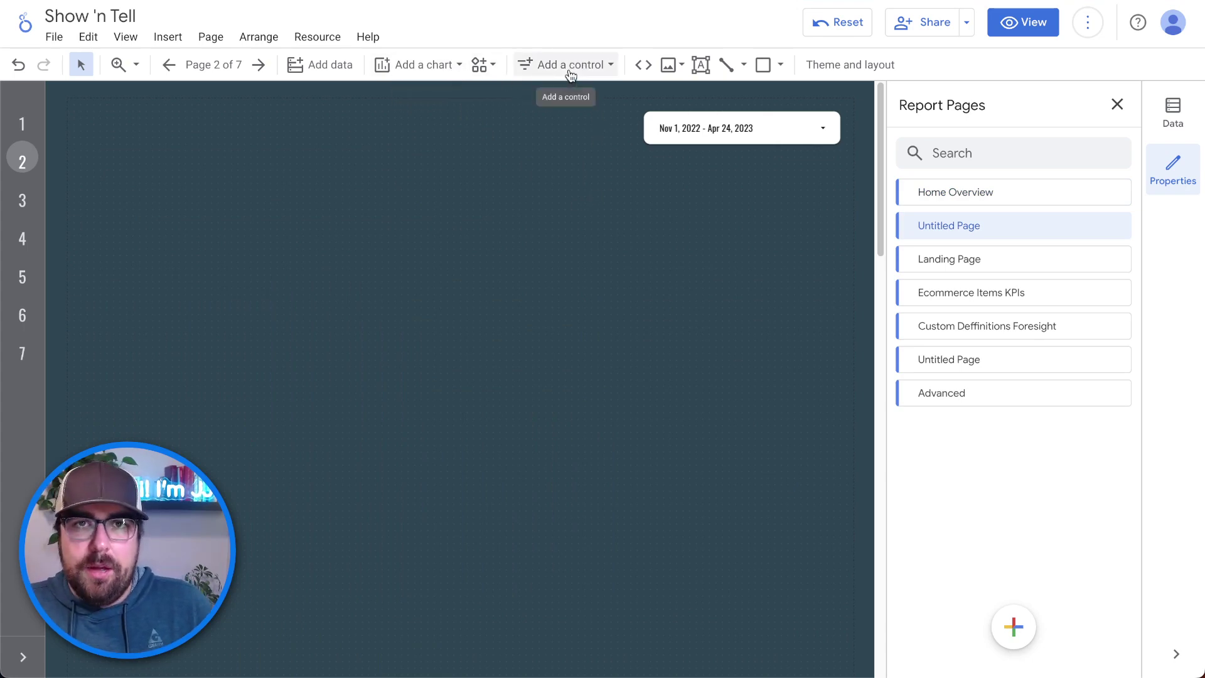
pyautogui.click(417, 68)
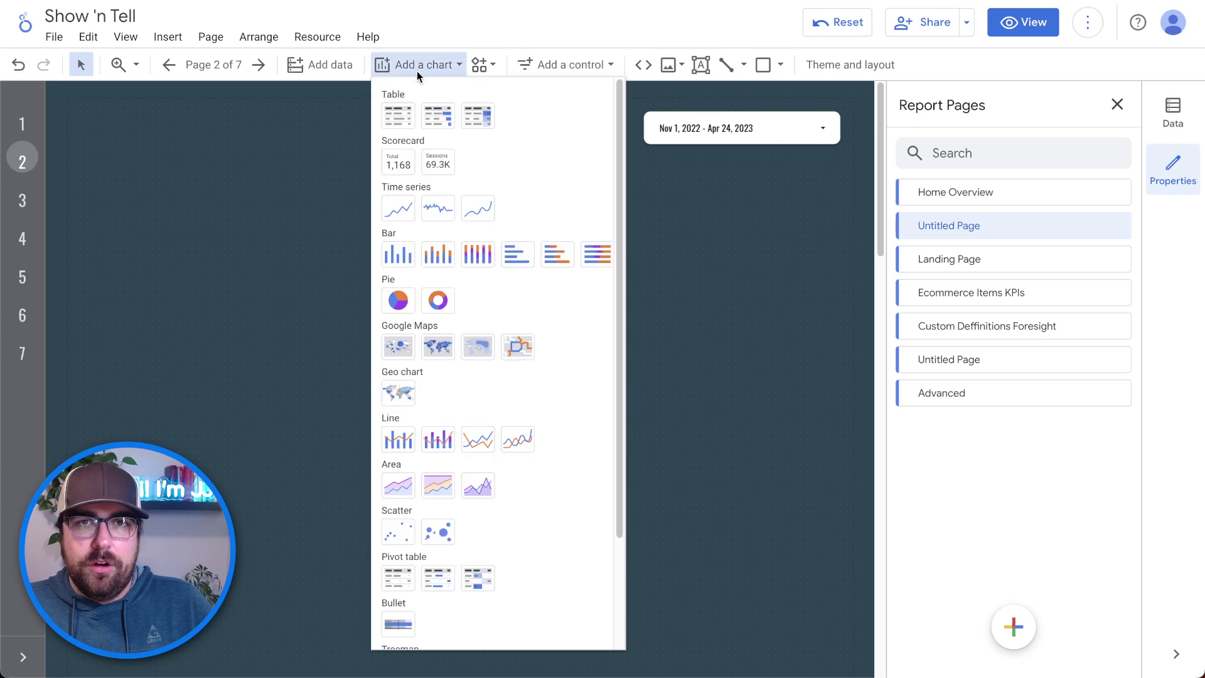
pyautogui.click(398, 162)
pyautogui.moveTo(112, 243); pyautogui.dragTo(324, 352)
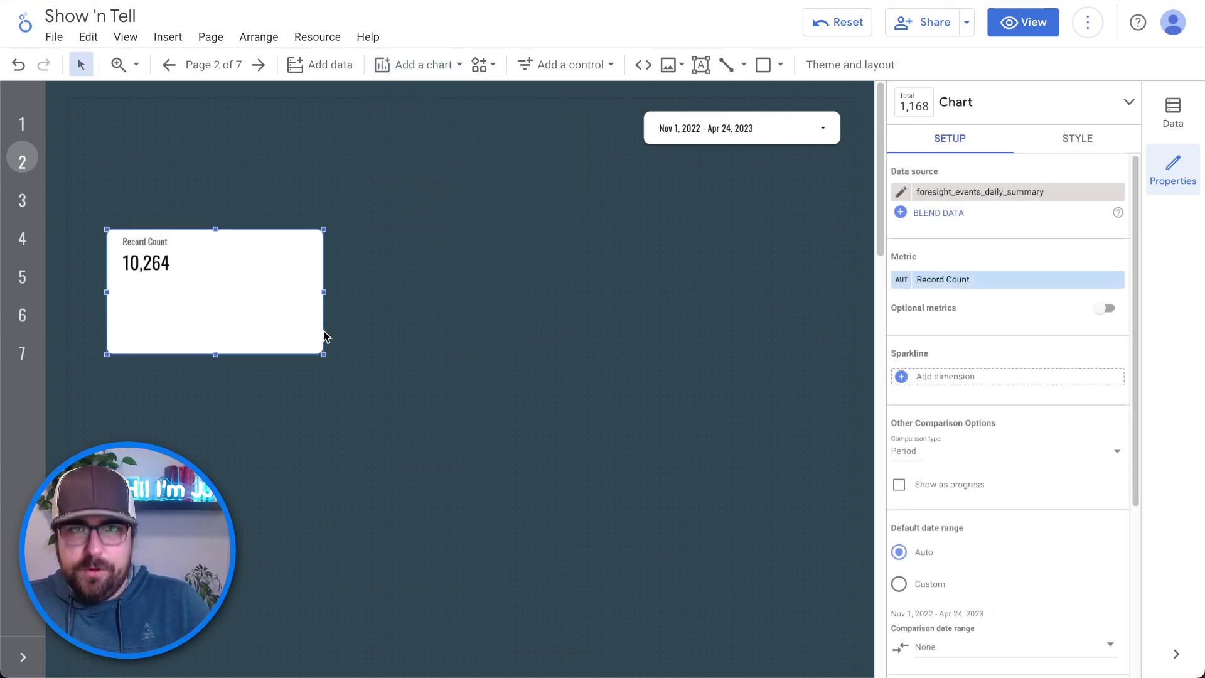
# Step: Copy-paste the Record Count scorecard twice, lining the copies up to the right
pyautogui.hotkey('ctrl', 'c')
pyautogui.hotkey('ctrl', 'v')
pyautogui.moveTo(277, 320); pyautogui.dragTo(698, 307)
pyautogui.hotkey('ctrl', 'v')
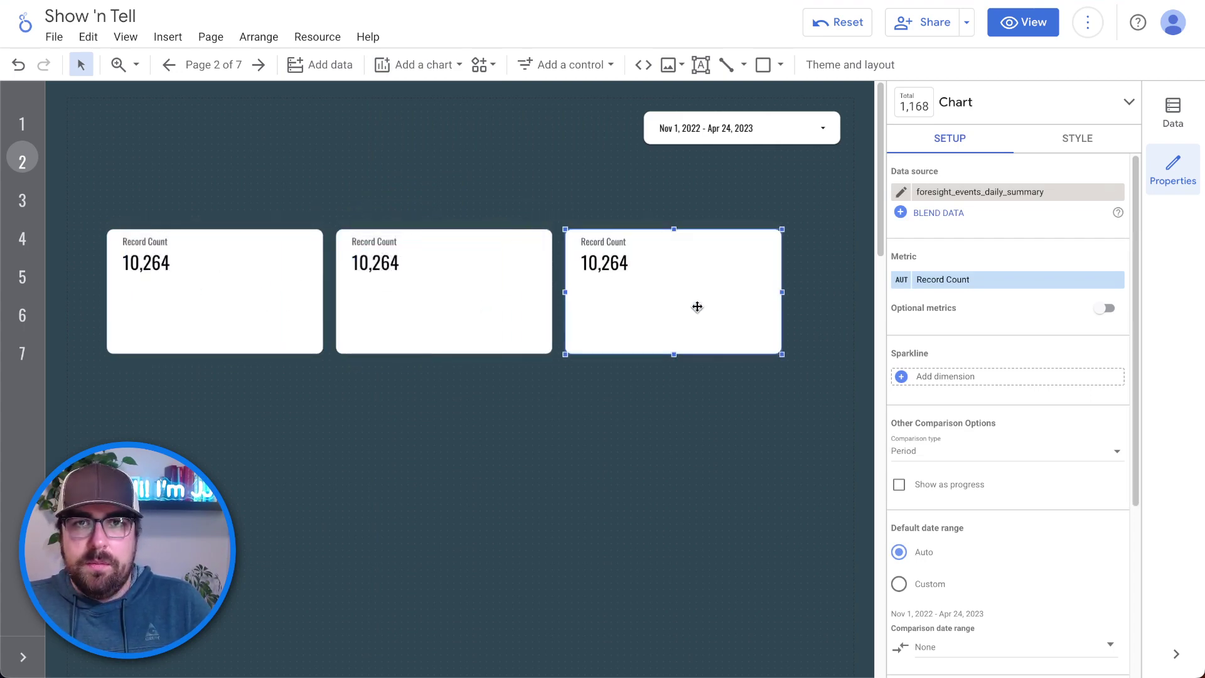
# Step: Set the first two cards to Sessions and Leads Generated, and delete the third card
pyautogui.click(218, 295)
pyautogui.click(945, 279)
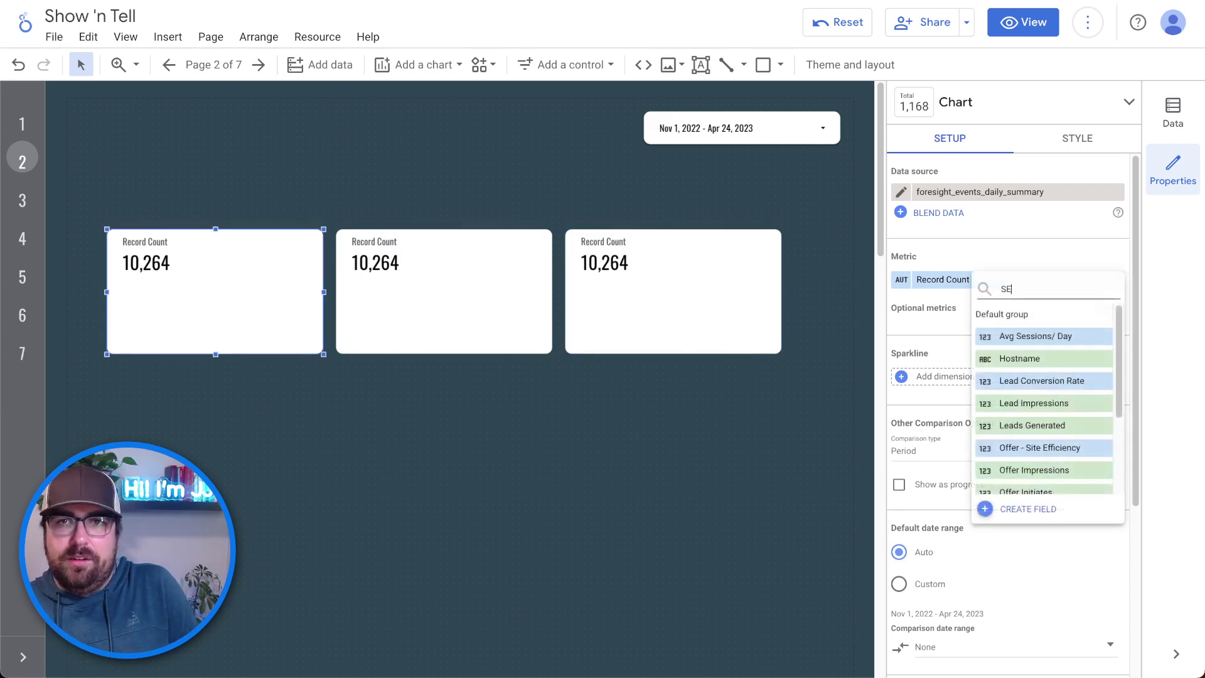
pyautogui.write('SES')
pyautogui.click(1061, 357)
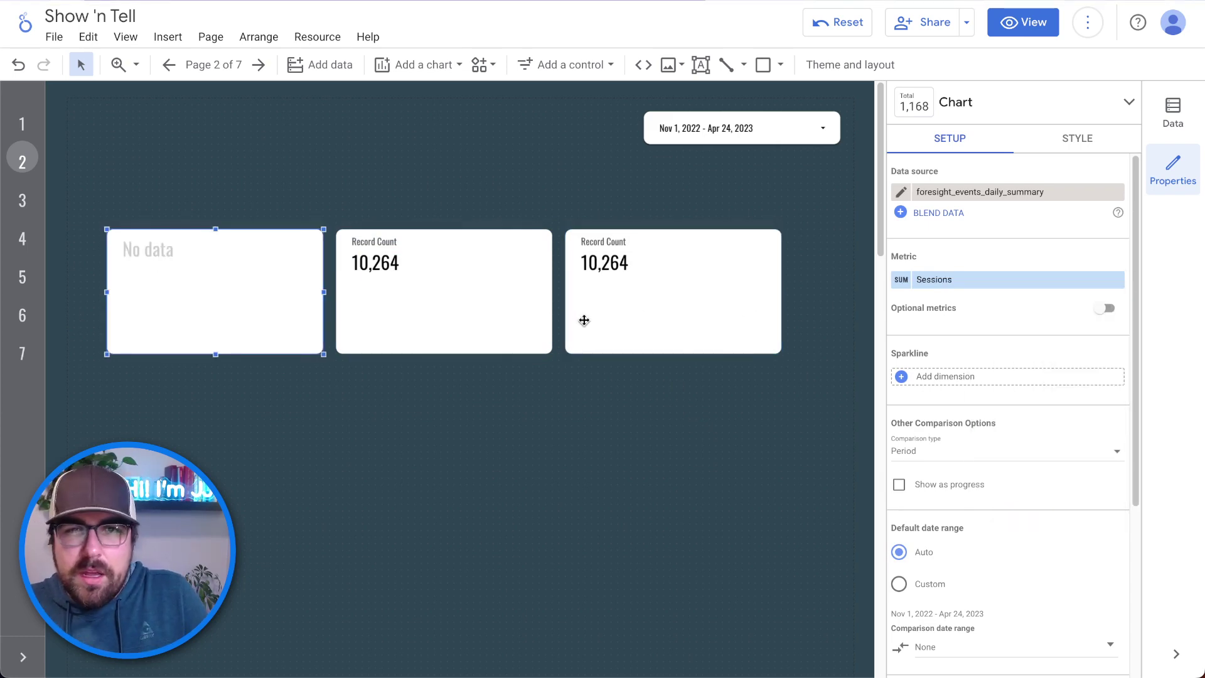
pyautogui.click(490, 305)
pyautogui.click(972, 285)
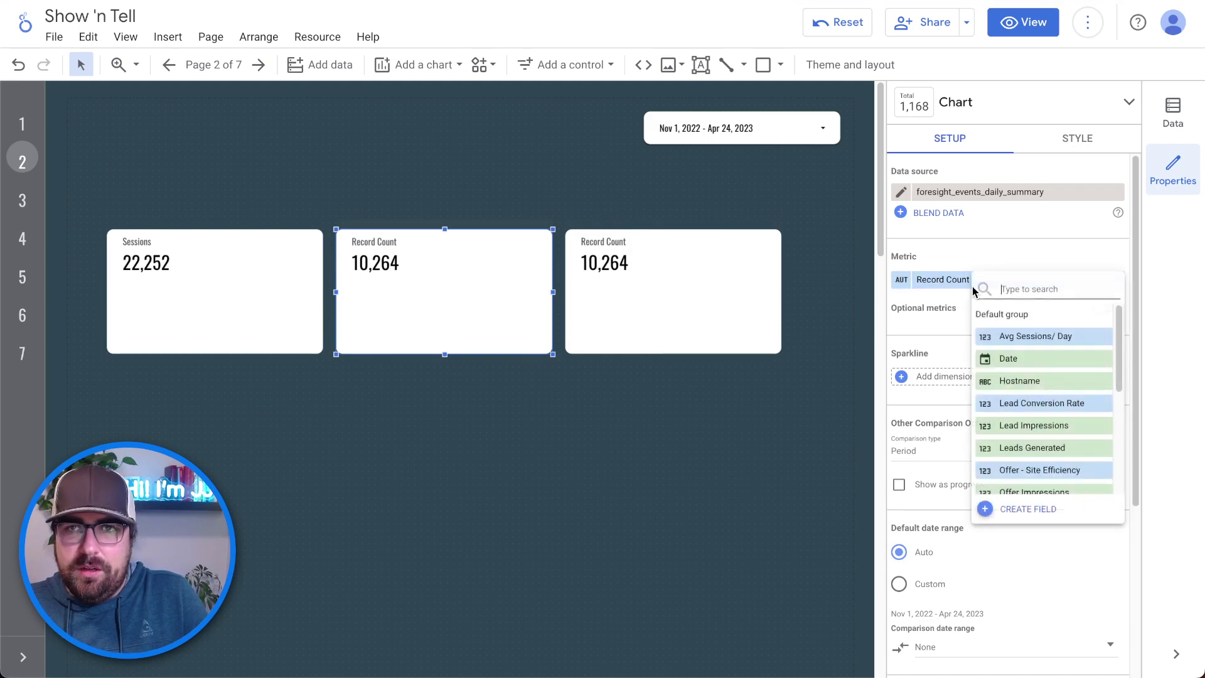
pyautogui.write('LEADS')
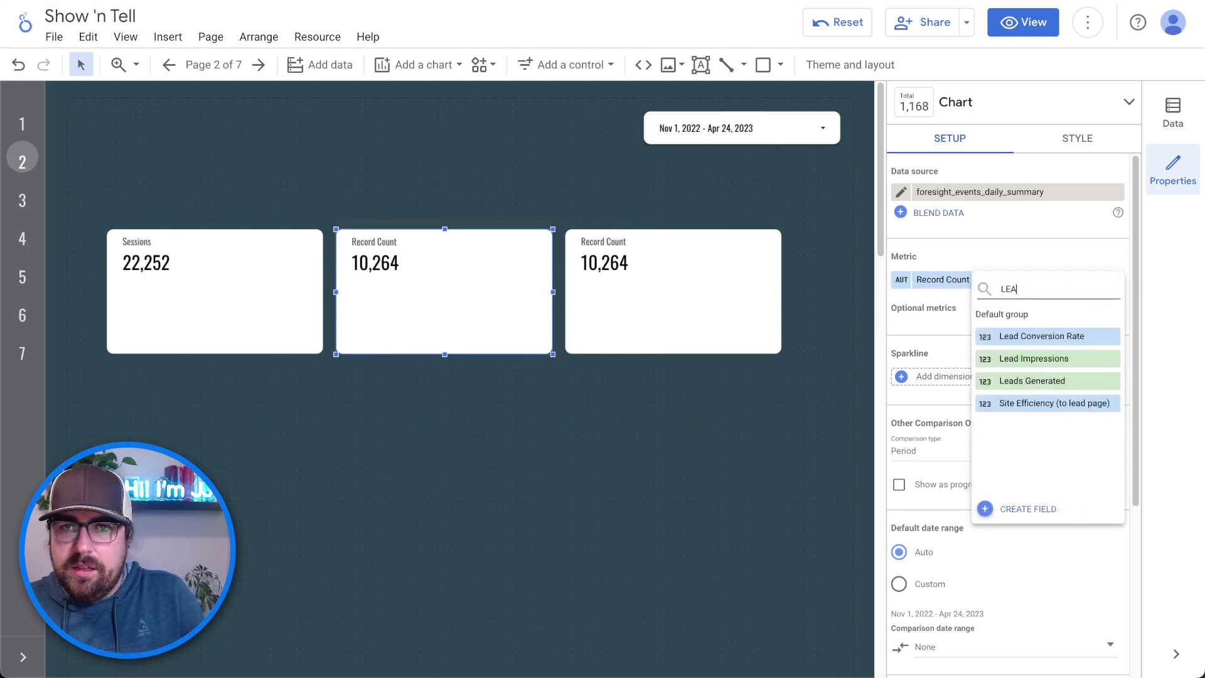
pyautogui.click(1017, 336)
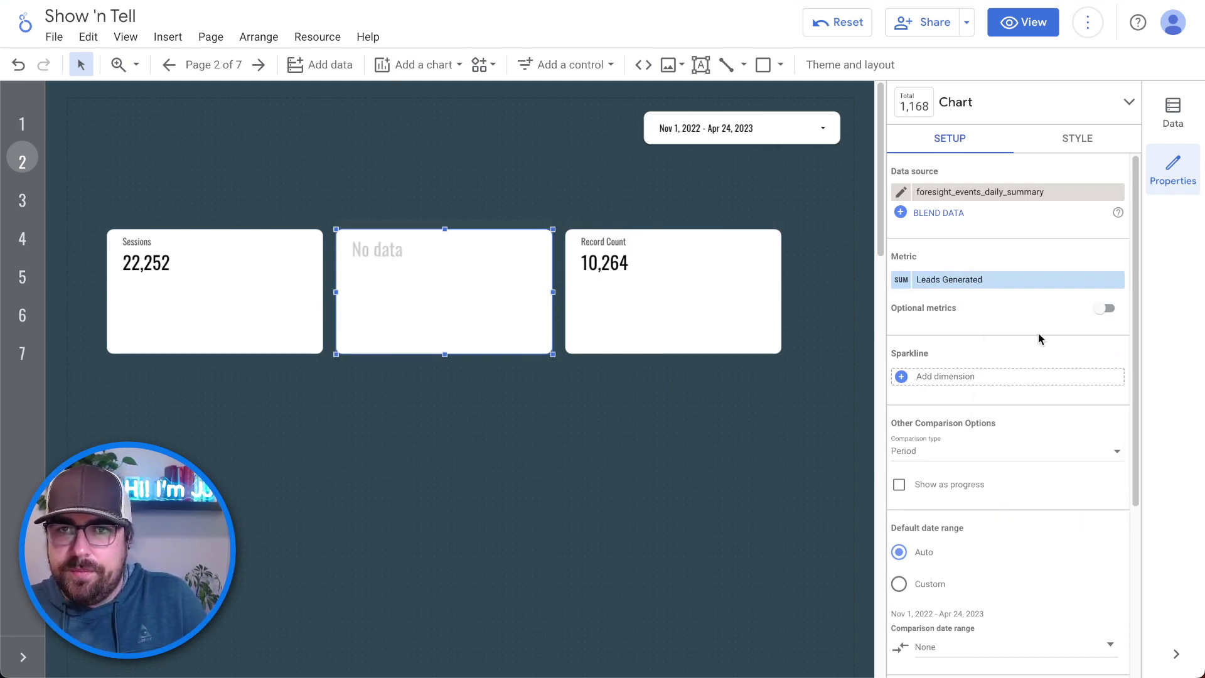
pyautogui.click(738, 293)
pyautogui.press('Delete')
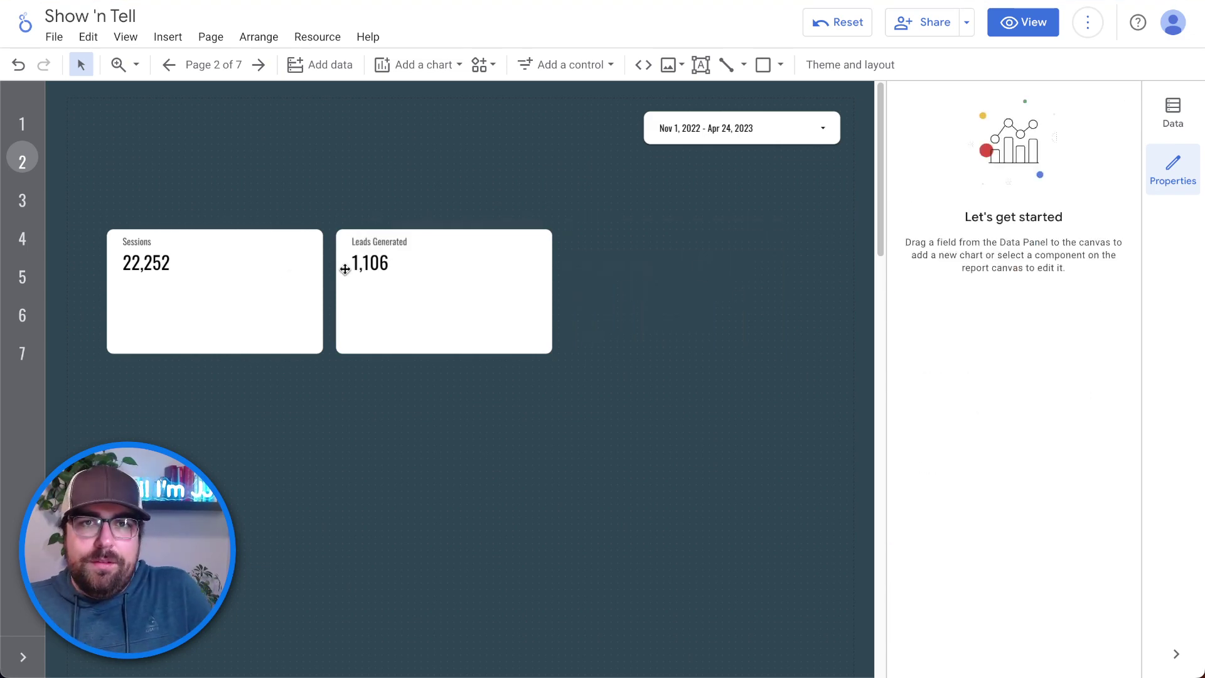
pyautogui.click(374, 291)
# Step: Duplicate both scorecards into a second row and move the 2×2 grid toward the centre
pyautogui.moveTo(615, 248); pyautogui.dragTo(216, 286)
pyautogui.moveTo(313, 274); pyautogui.dragTo(415, 430)
pyautogui.moveTo(619, 361); pyautogui.dragTo(215, 417)
pyautogui.moveTo(241, 301); pyautogui.dragTo(372, 277)
pyautogui.click(489, 545)
# Step: Open the metric choices of the bottom-left Sessions scorecard
pyautogui.click(387, 409)
pyautogui.click(979, 287)
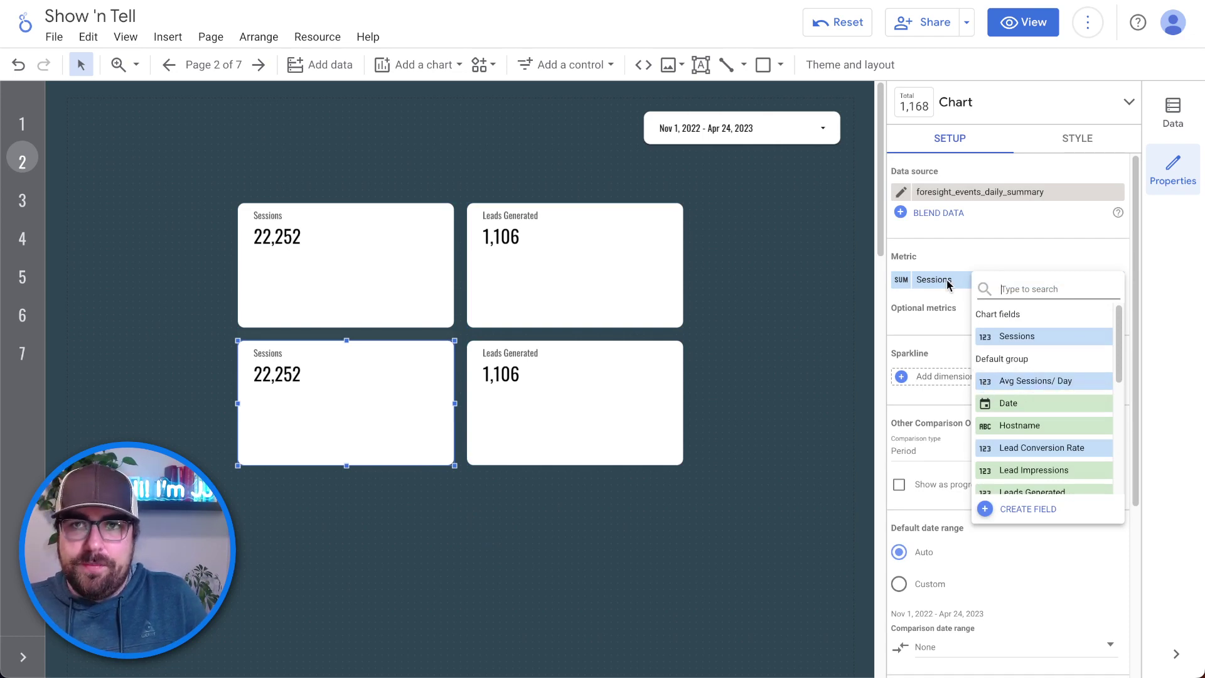
pyautogui.click(933, 258)
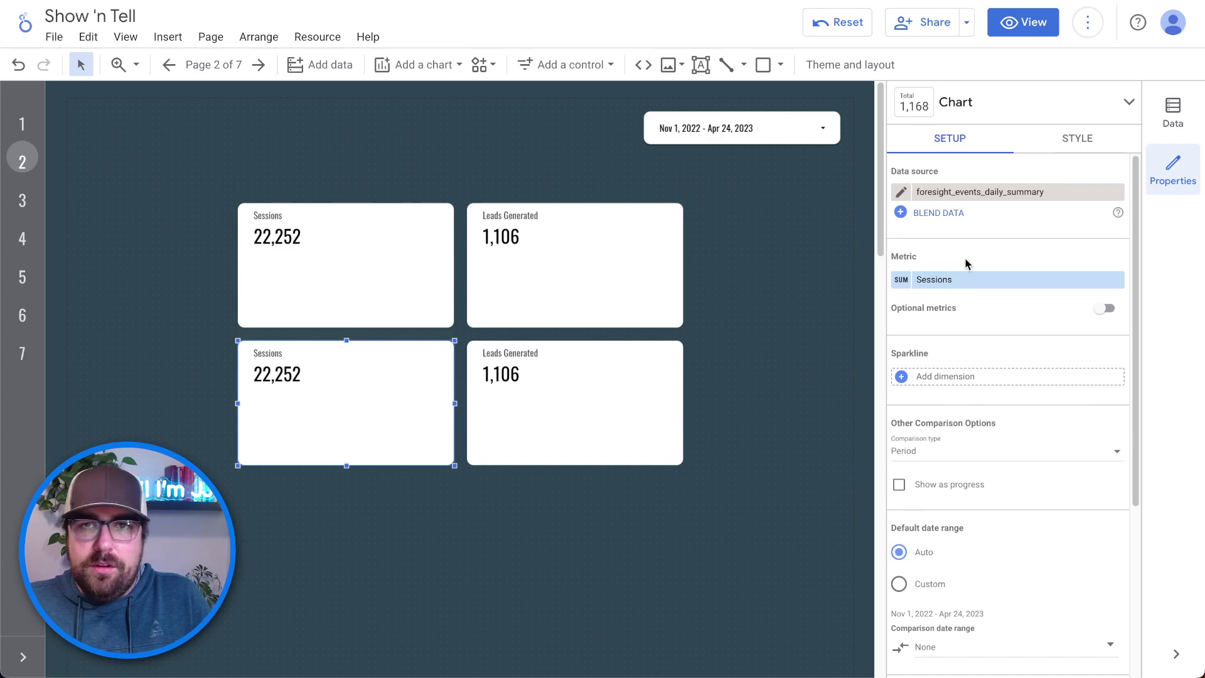
pyautogui.click(994, 282)
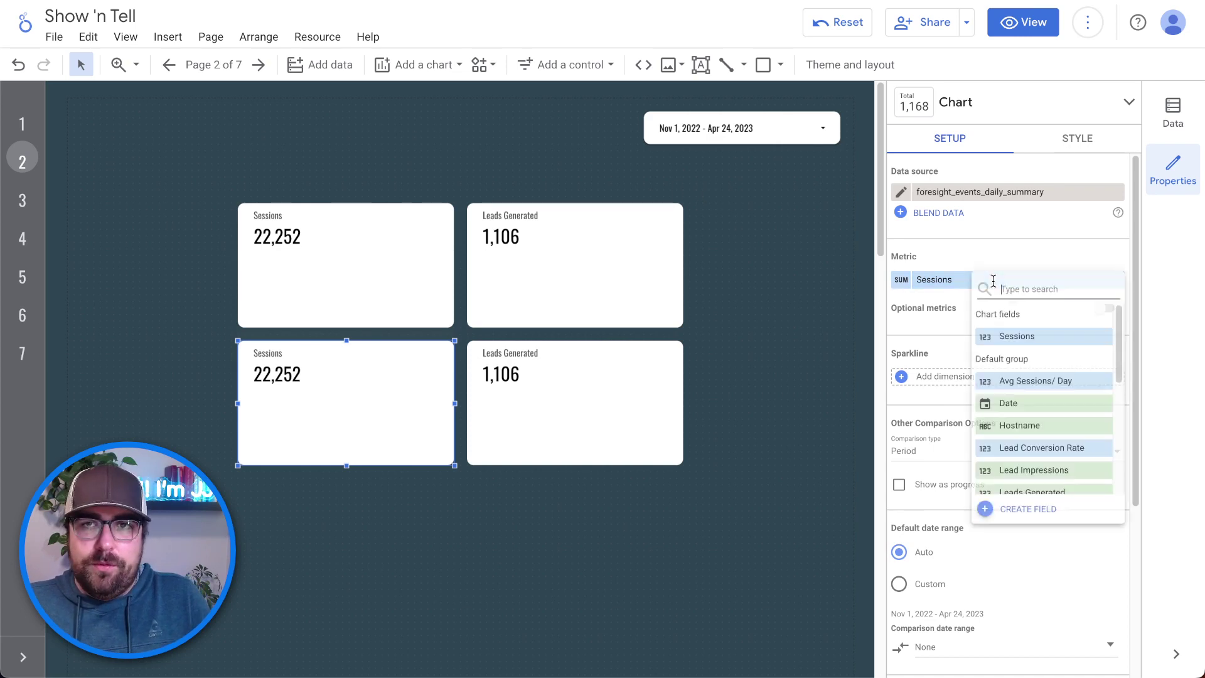
# Step: Create a calculated field COUNT_DISTINCT(Date) as the bottom-left card's metric, showing 175
pyautogui.click(1044, 512)
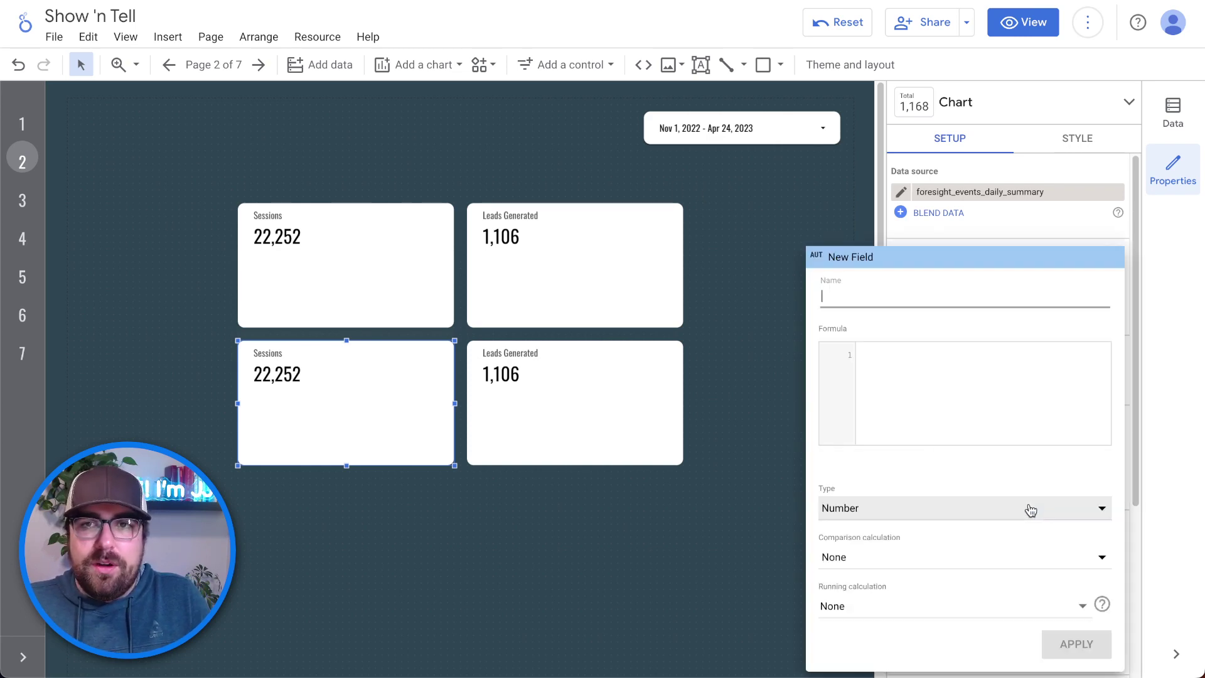
pyautogui.click(1019, 423)
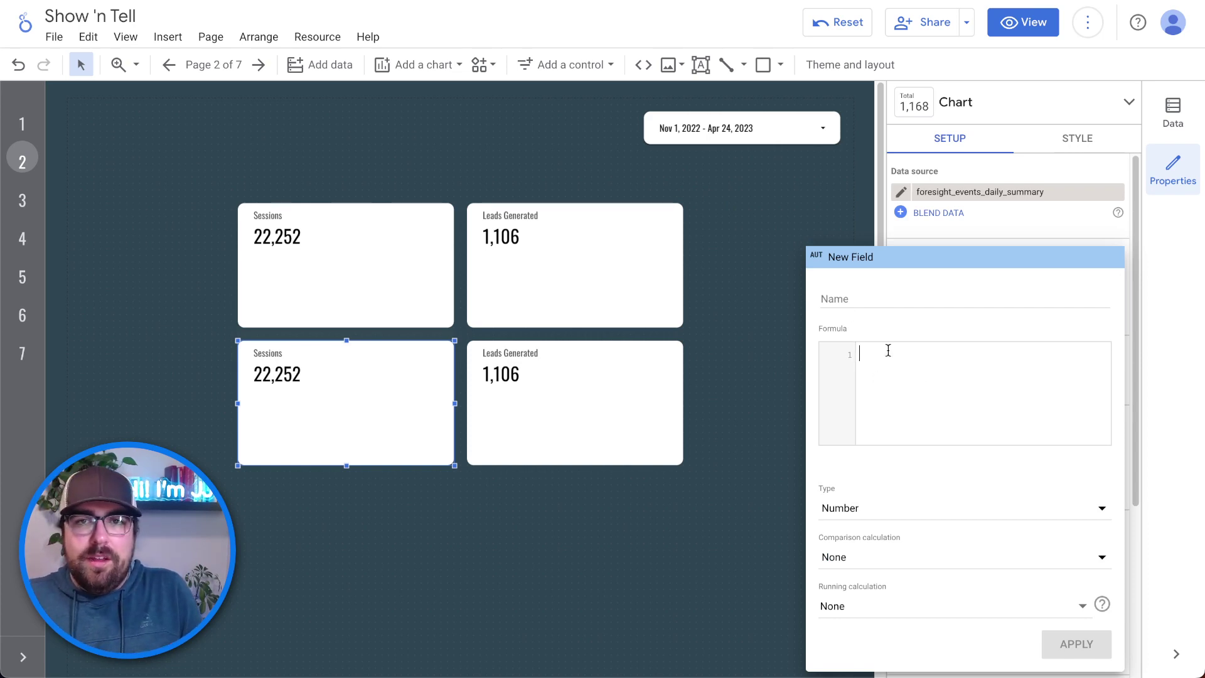
pyautogui.write('COUNT')
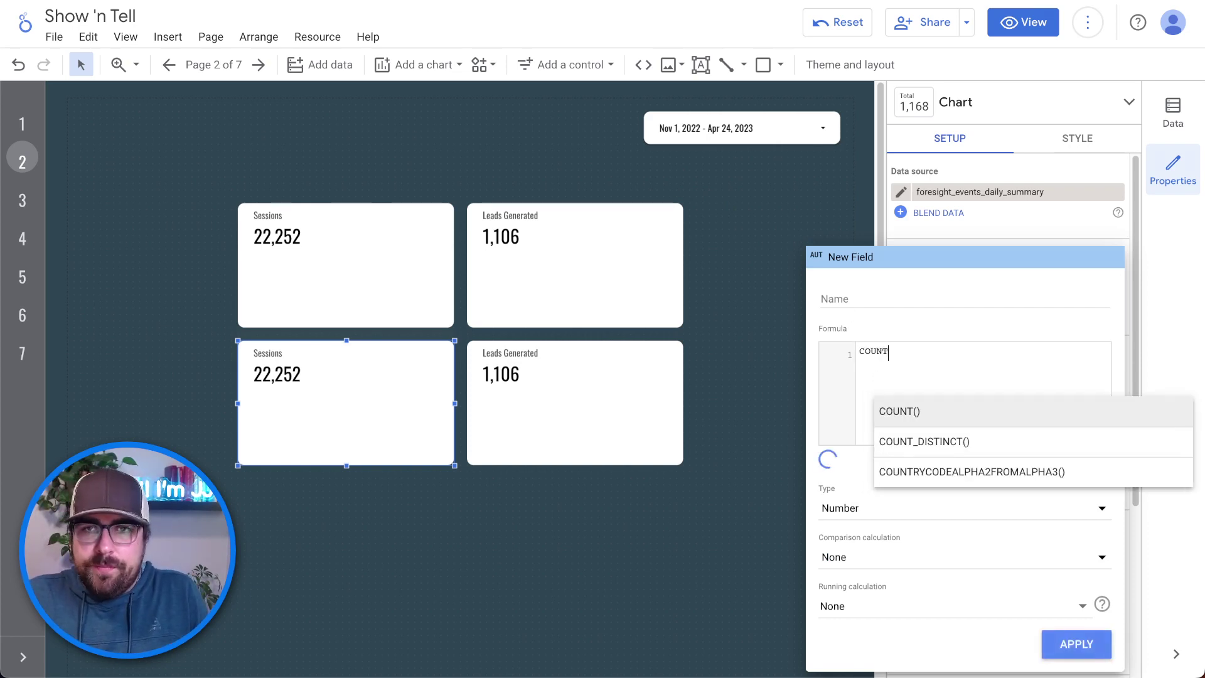
pyautogui.click(938, 442)
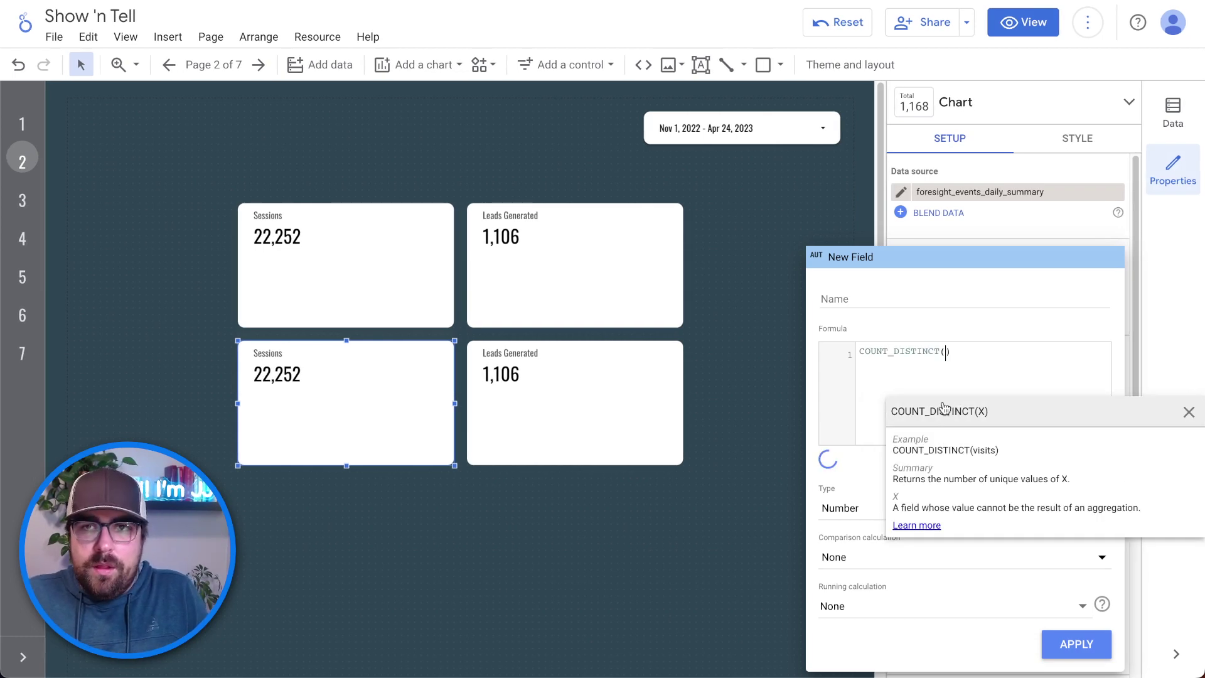
pyautogui.write('DA')
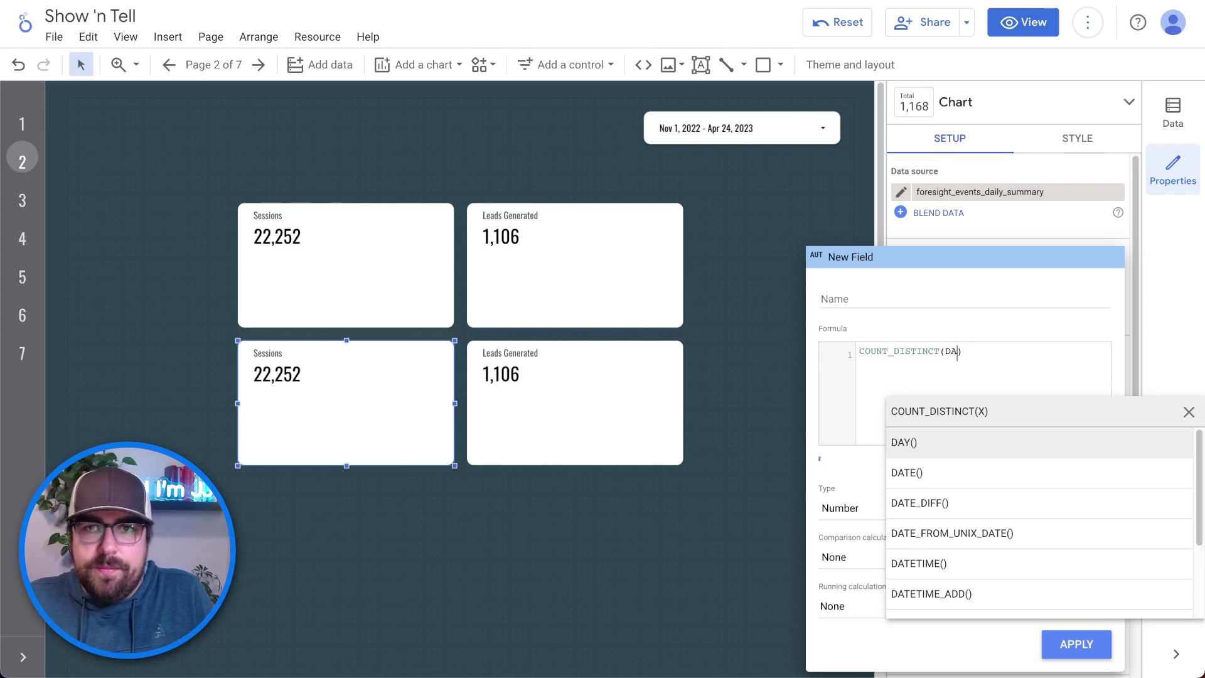
pyautogui.write('TE')
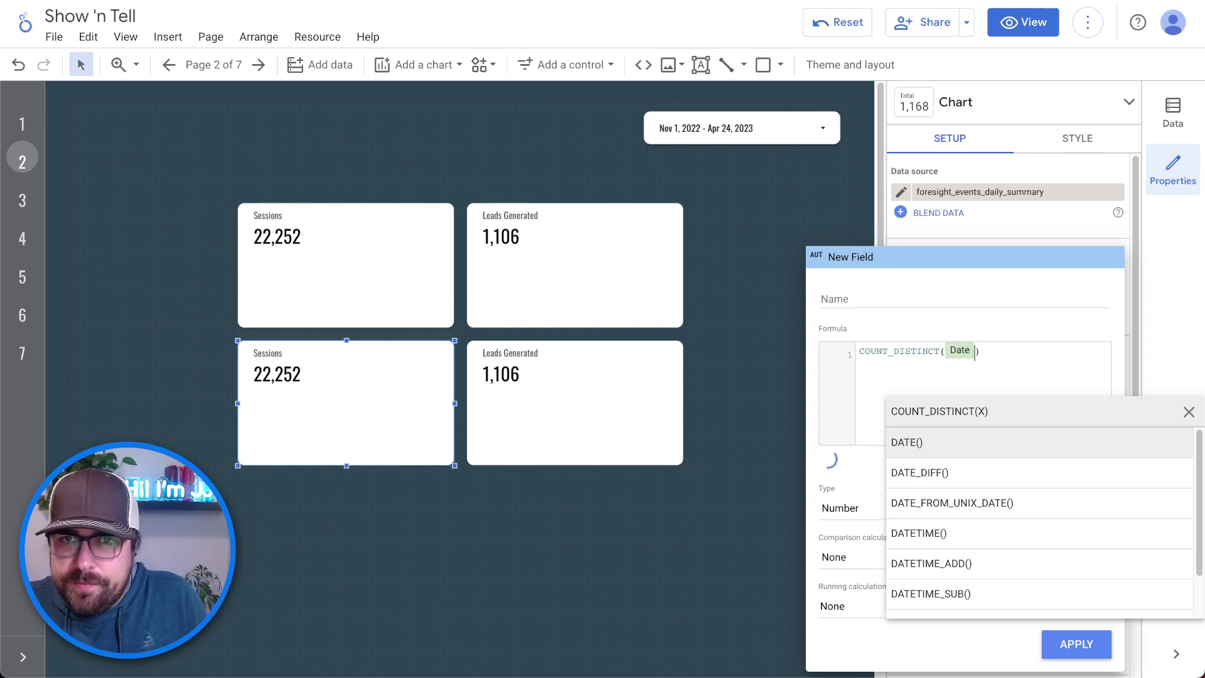
pyautogui.click(1017, 382)
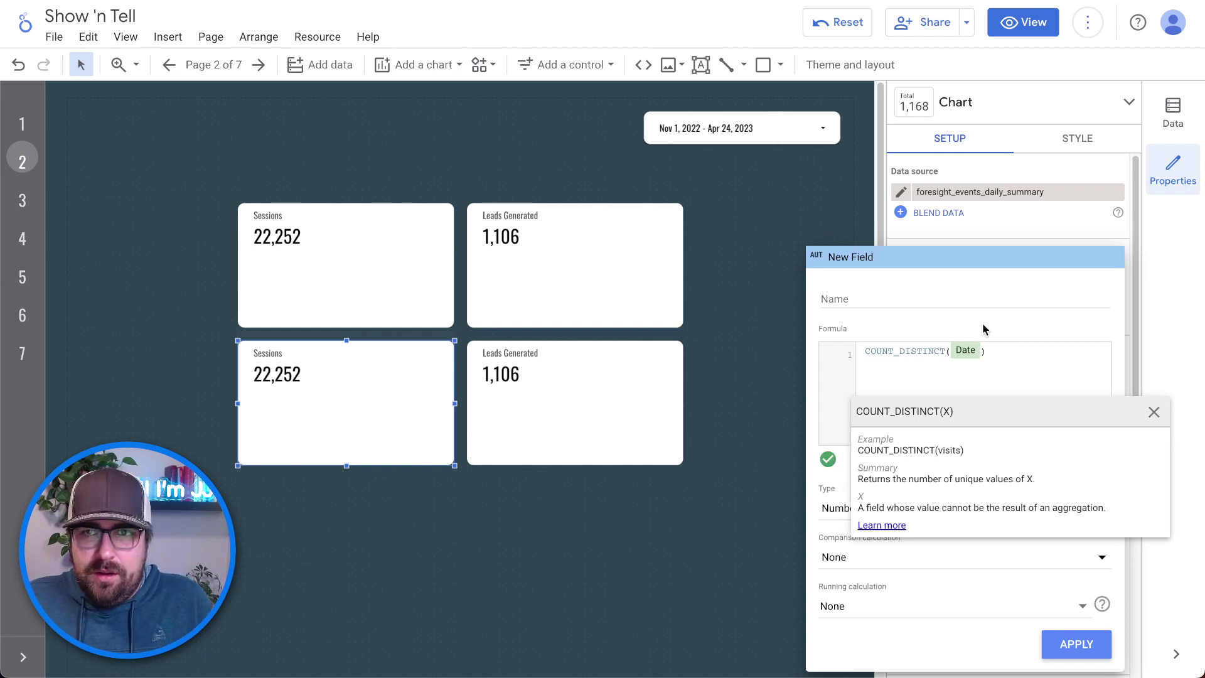
pyautogui.click(1079, 643)
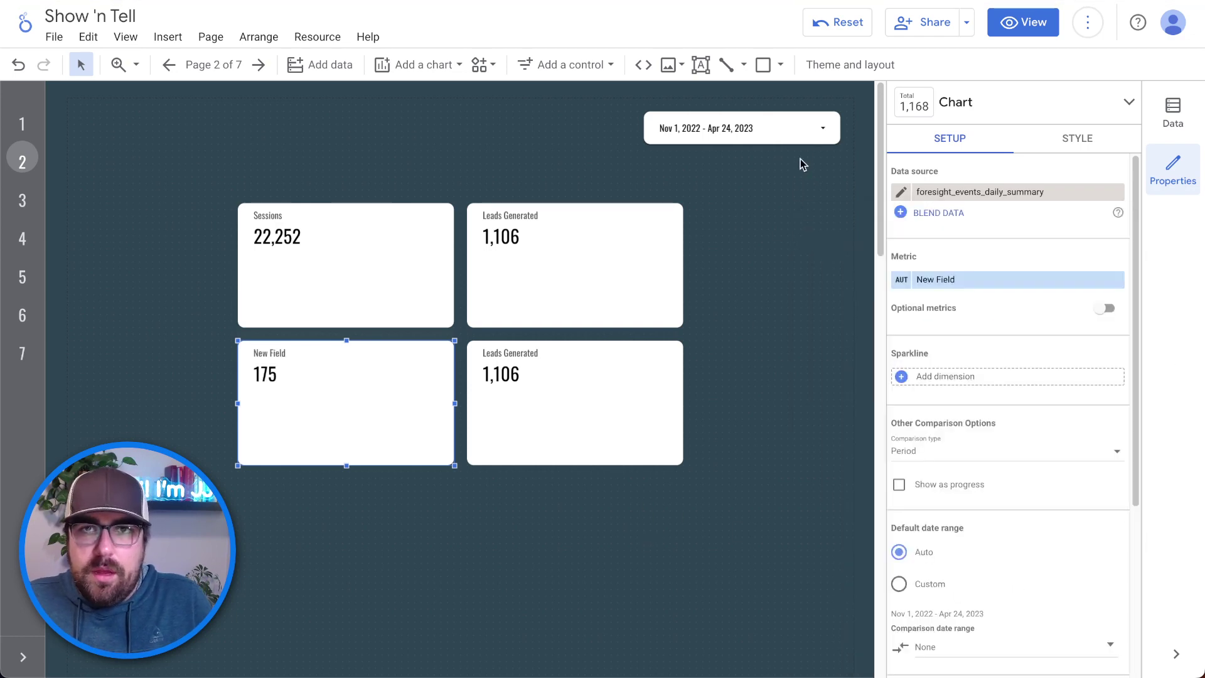
# Step: Set the report date range to Last 14 days, Apr 11 – Apr 24, 2023
pyautogui.click(802, 133)
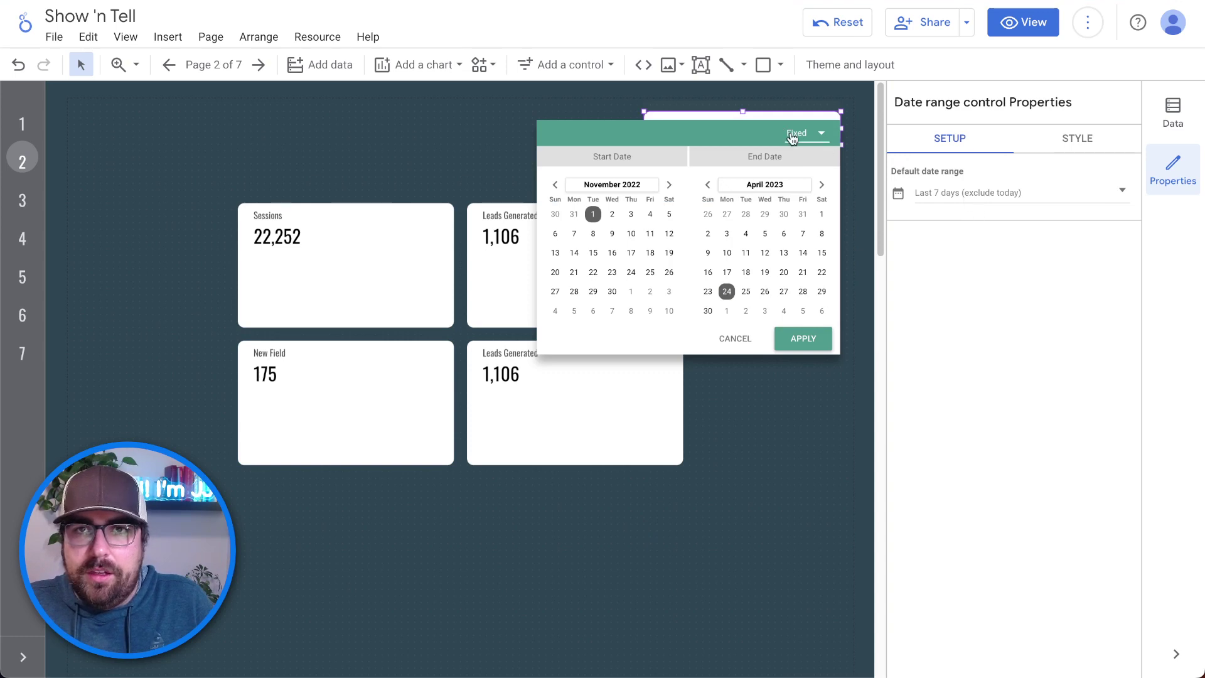
pyautogui.click(793, 138)
pyautogui.click(833, 211)
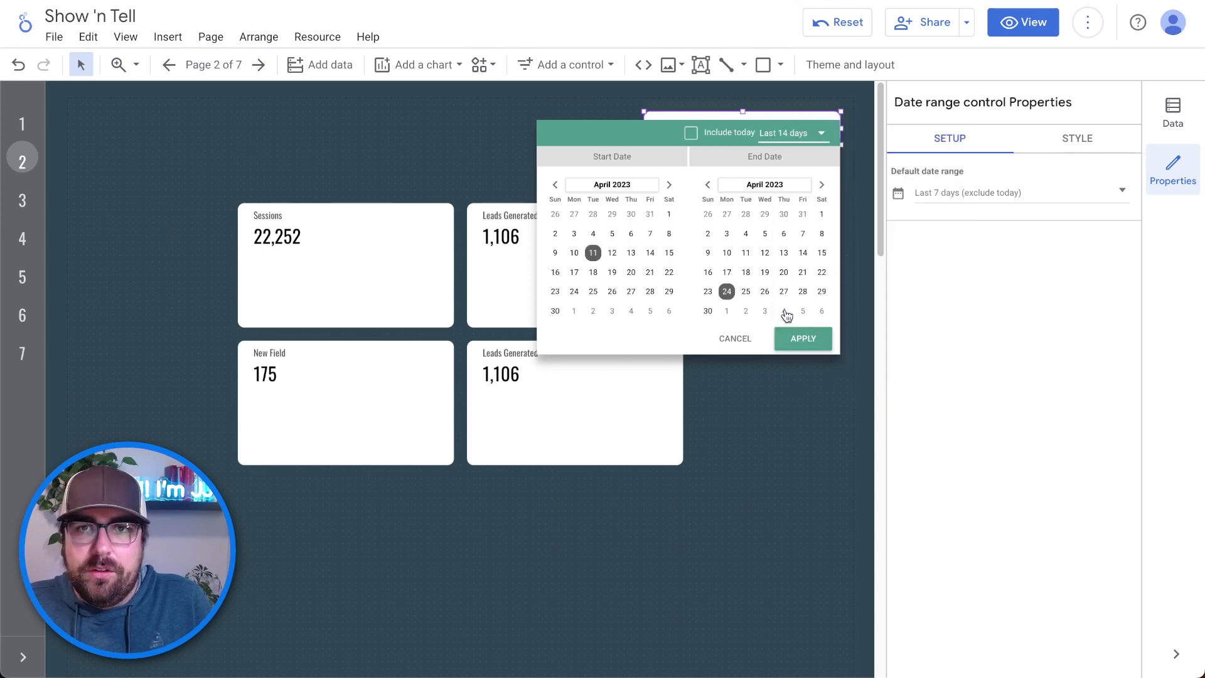
pyautogui.click(797, 339)
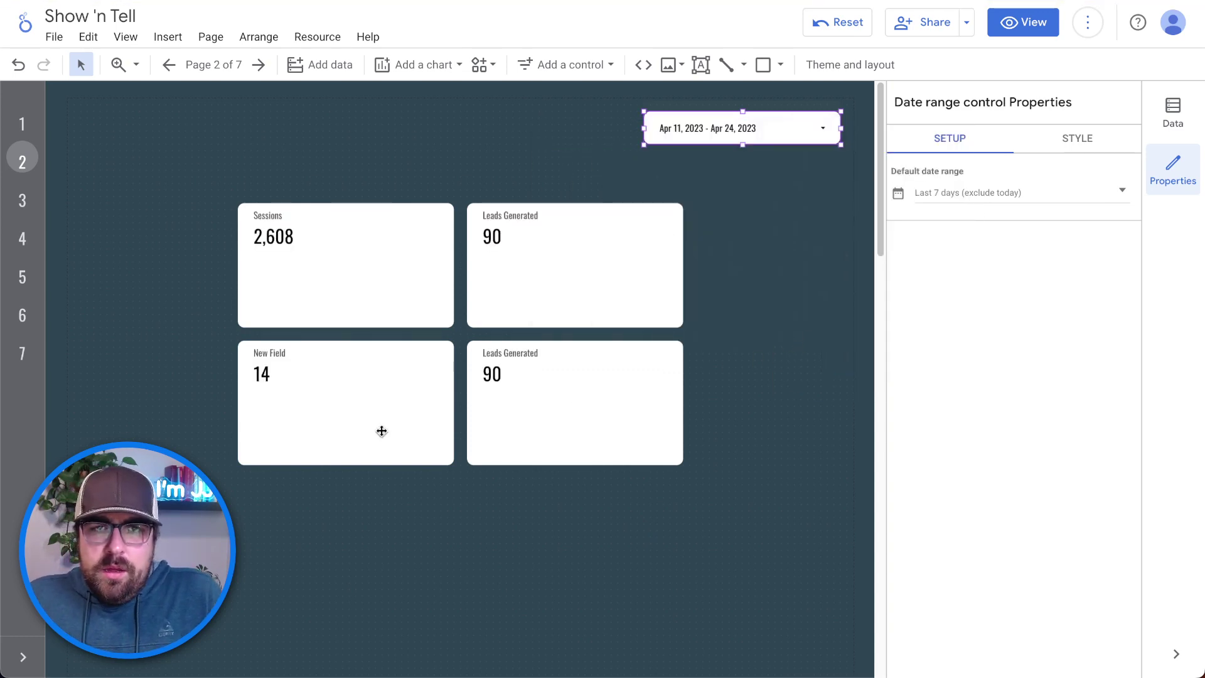
pyautogui.click(259, 379)
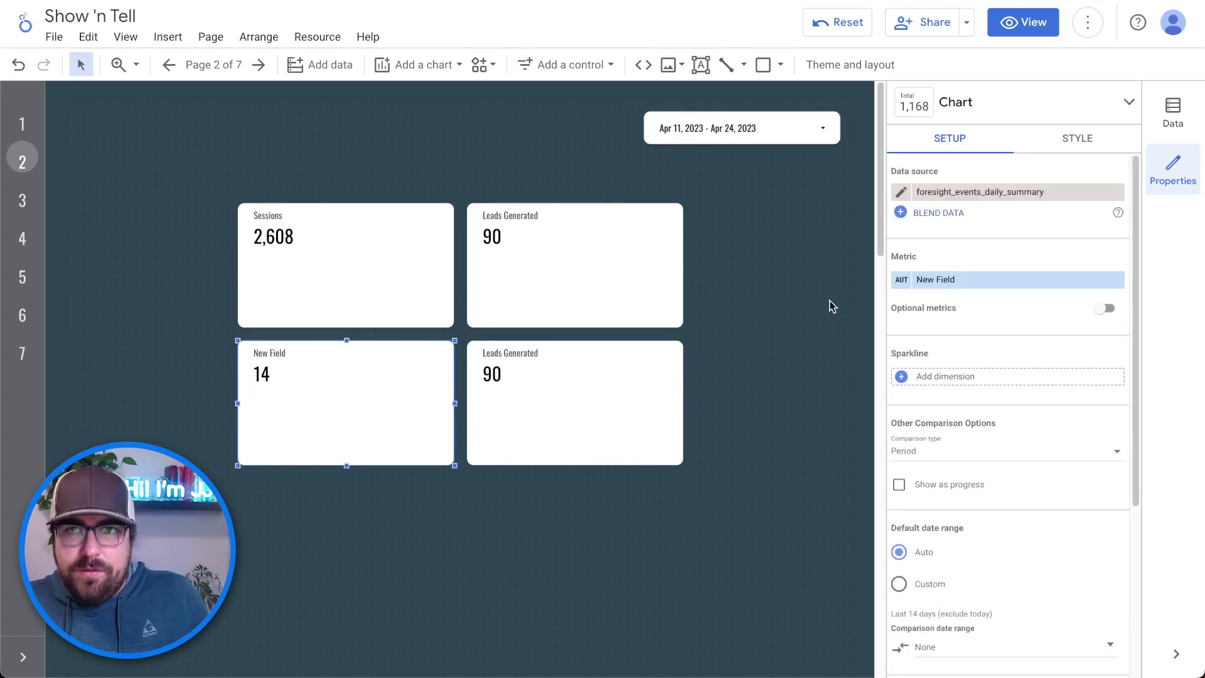
# Step: Edit the new field's formula to SUM(Sessions) / COUNT_DISTINCT(Date) and apply it
pyautogui.click(901, 282)
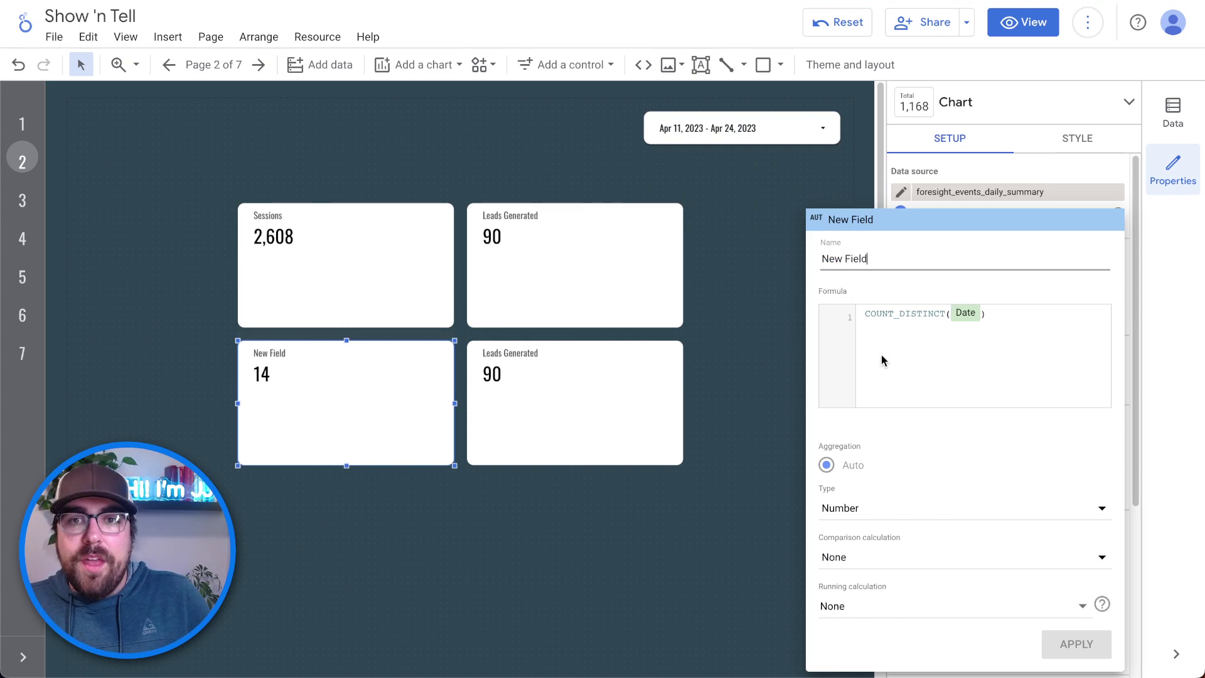
pyautogui.click(1033, 319)
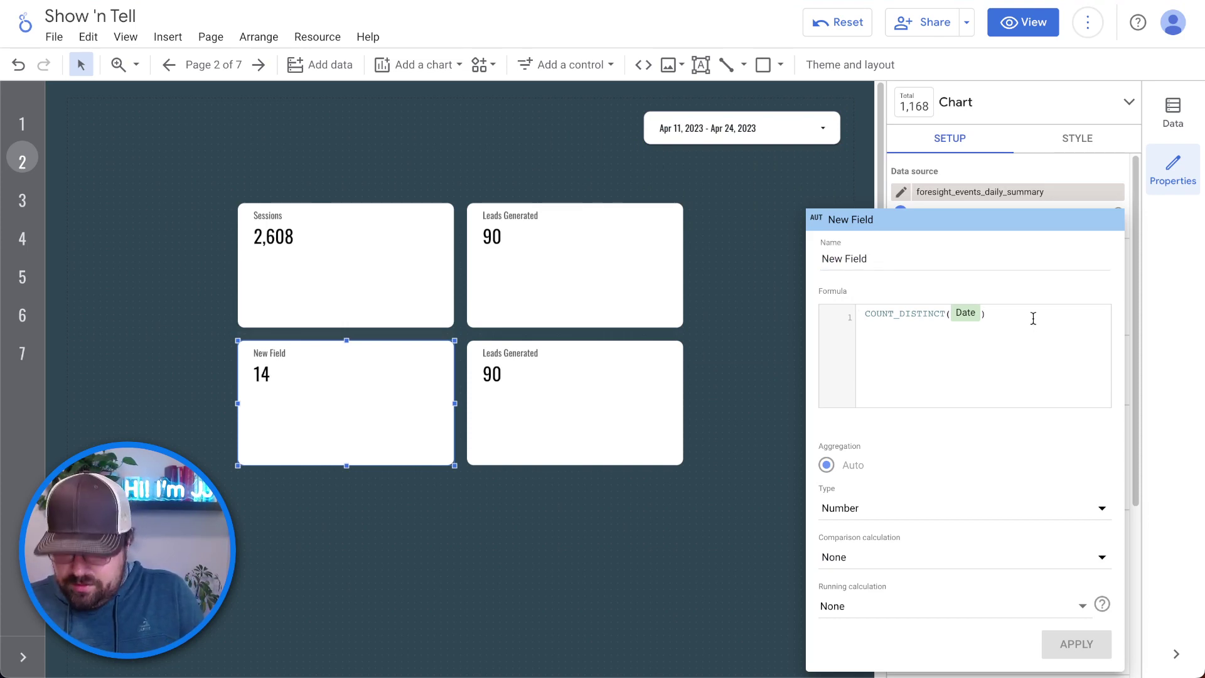
pyautogui.write('SUM')
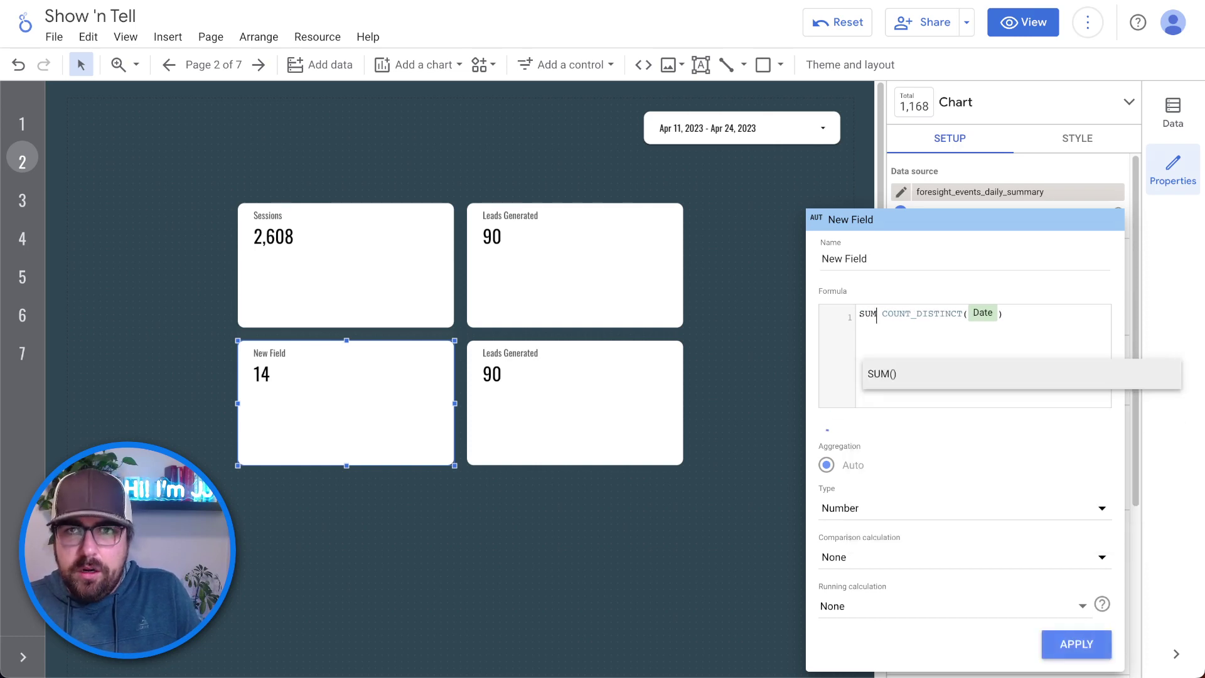
pyautogui.press('Return')
pyautogui.write('sess')
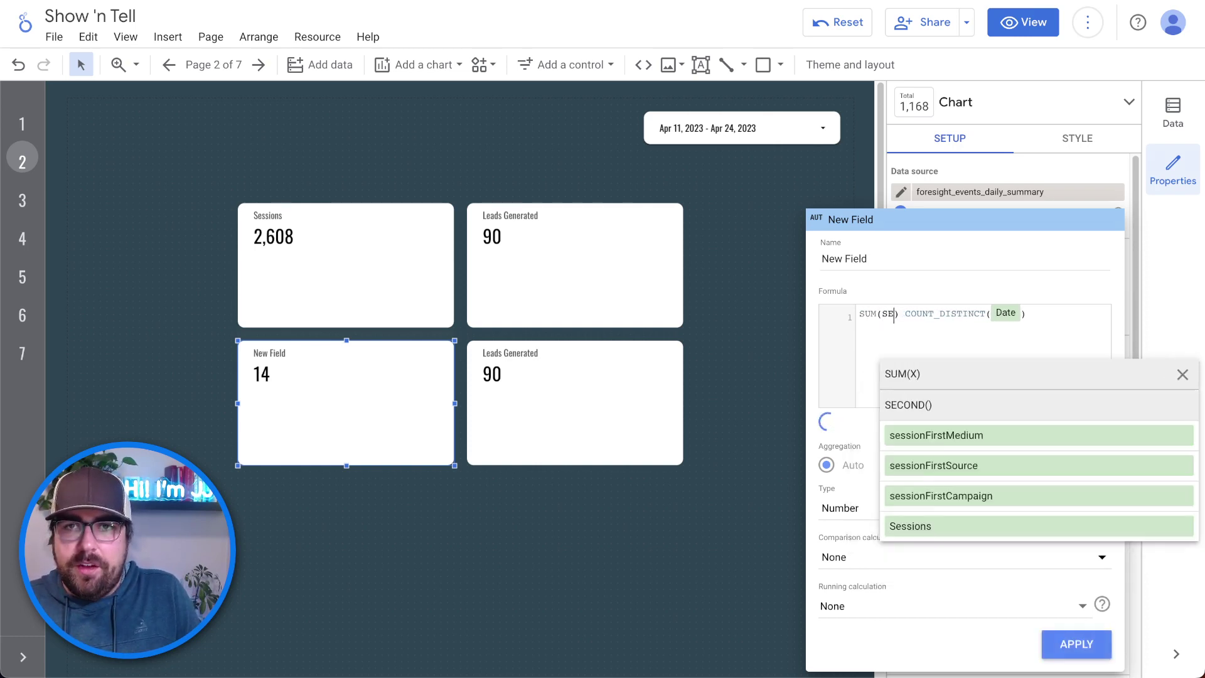
pyautogui.press('Down')
pyautogui.press('Down')
pyautogui.press('Down')
pyautogui.press('Return')
pyautogui.write('/')
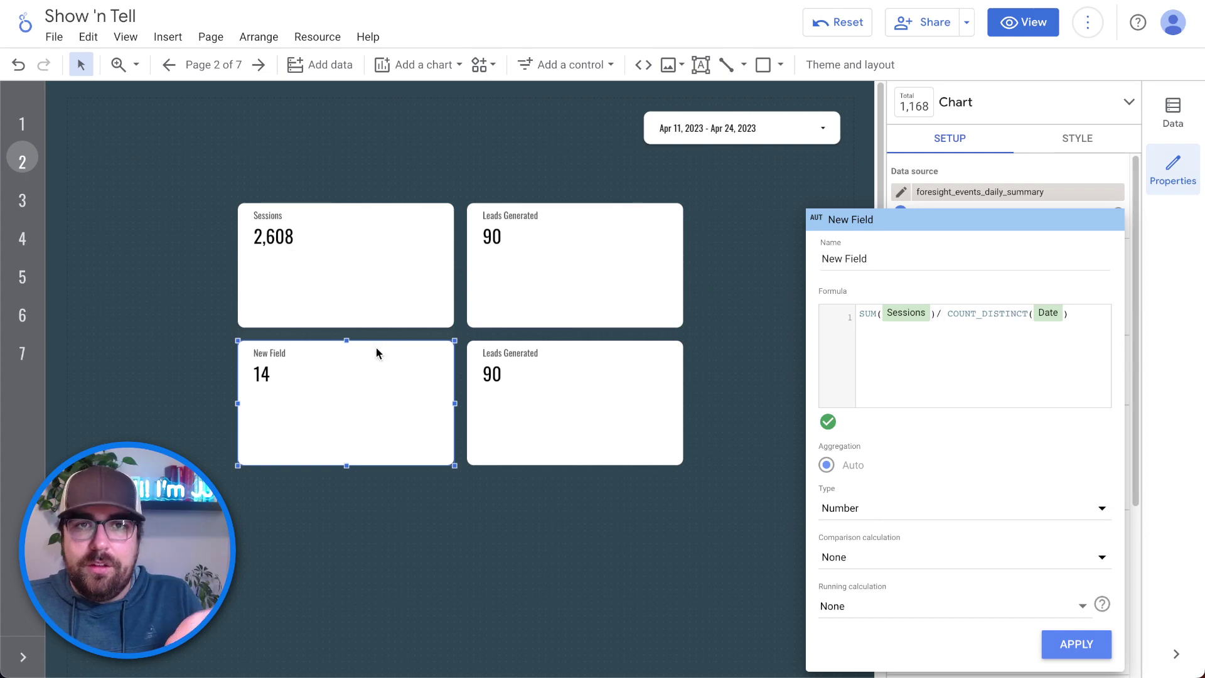
pyautogui.click(1077, 647)
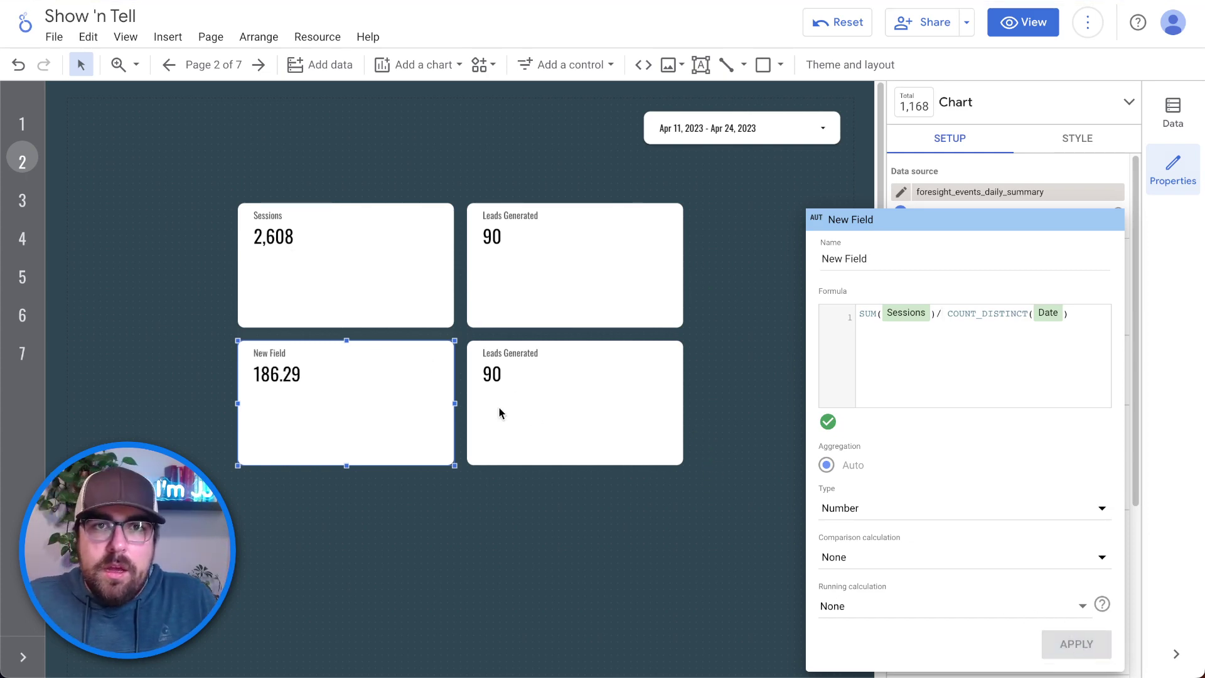
# Step: Rename the field AVG SESSION PER DAY, showing 186.29
pyautogui.tripleClick(871, 254)
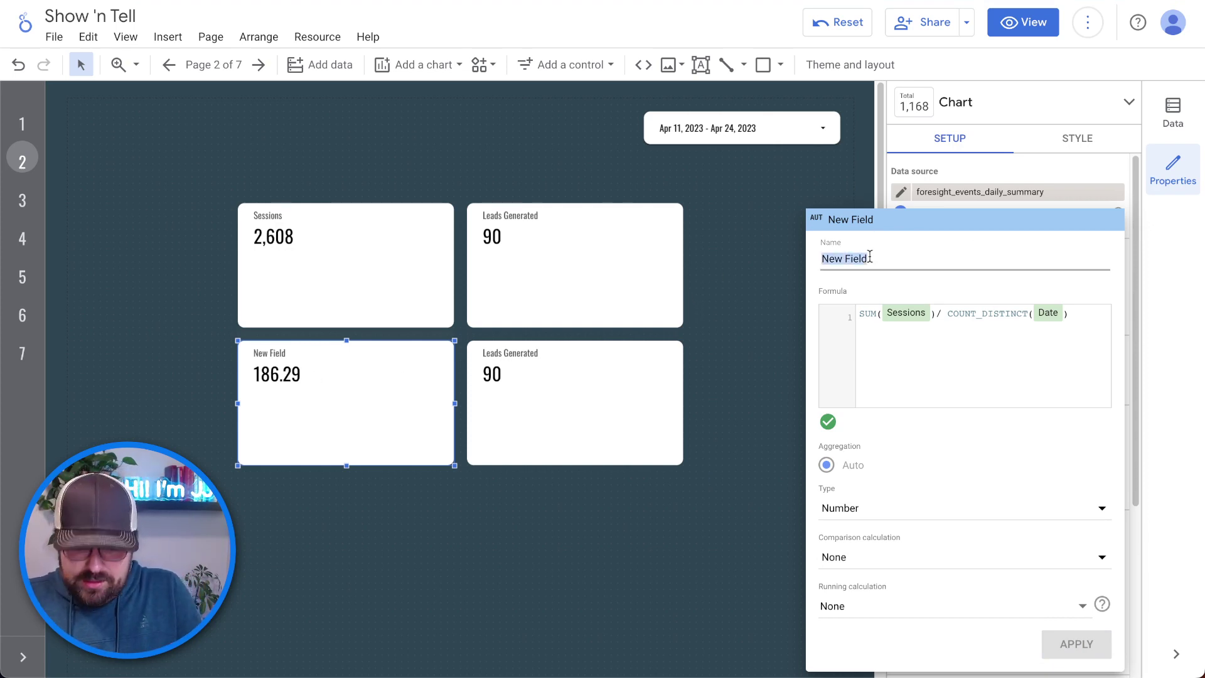
pyautogui.write('AVG SESSION PER DAY')
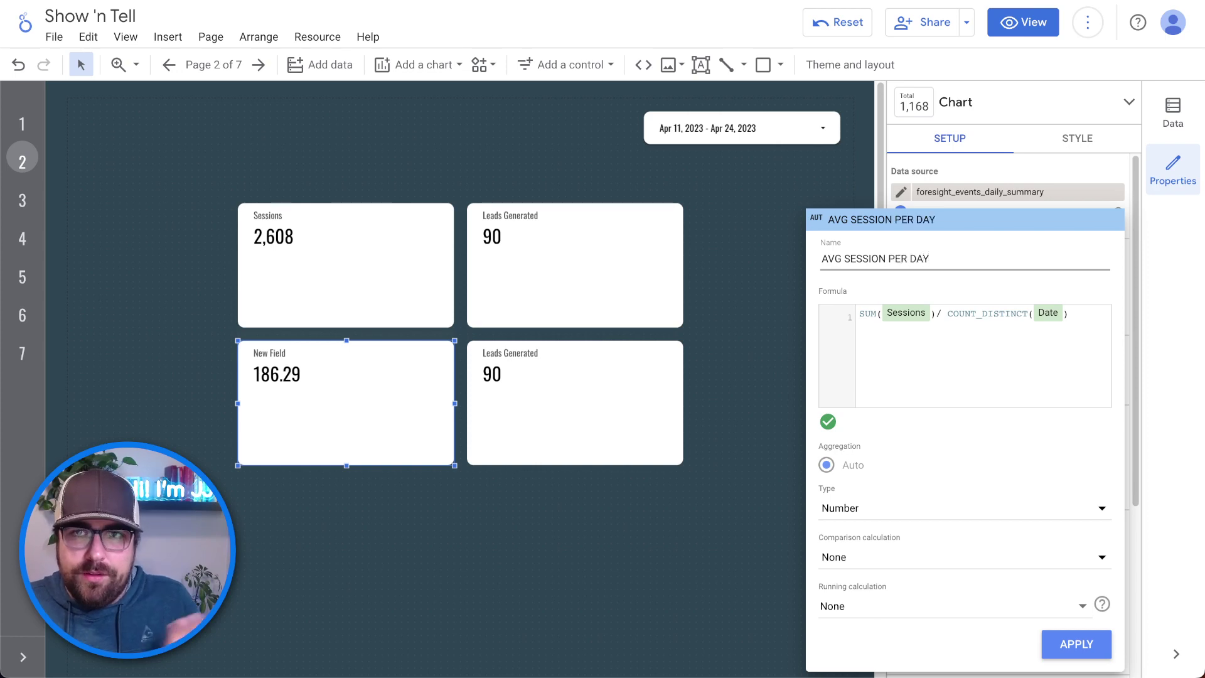
pyautogui.click(1076, 644)
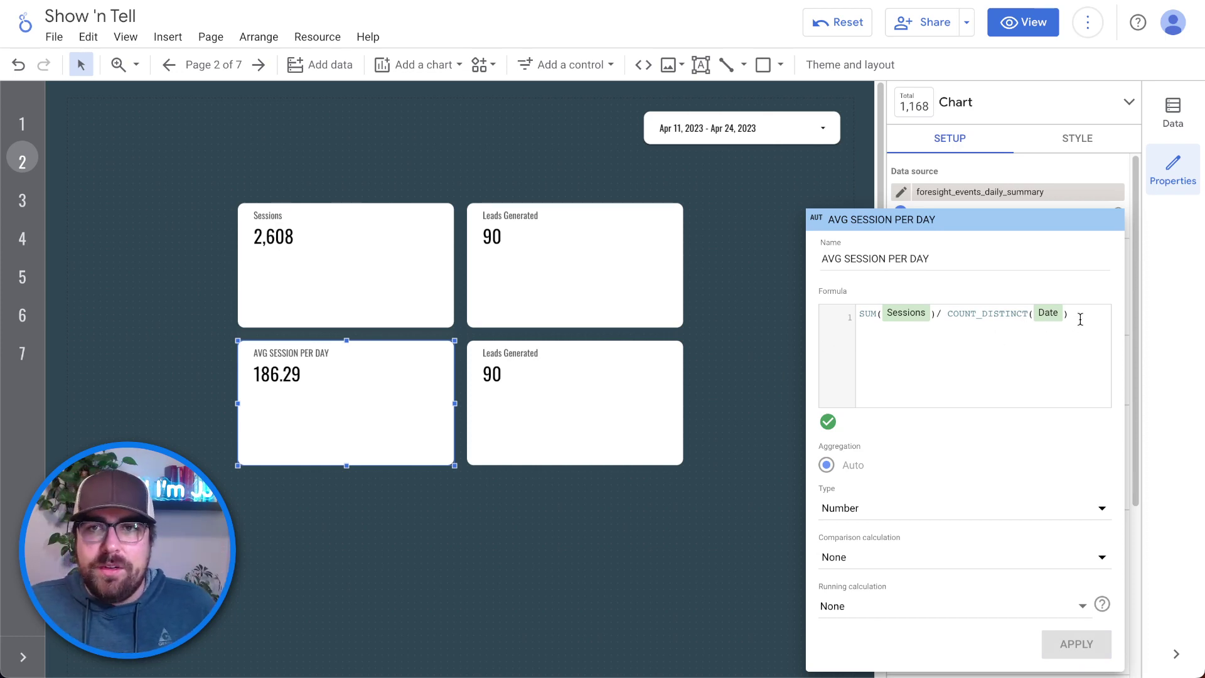
pyautogui.moveTo(1081, 319); pyautogui.dragTo(961, 317)
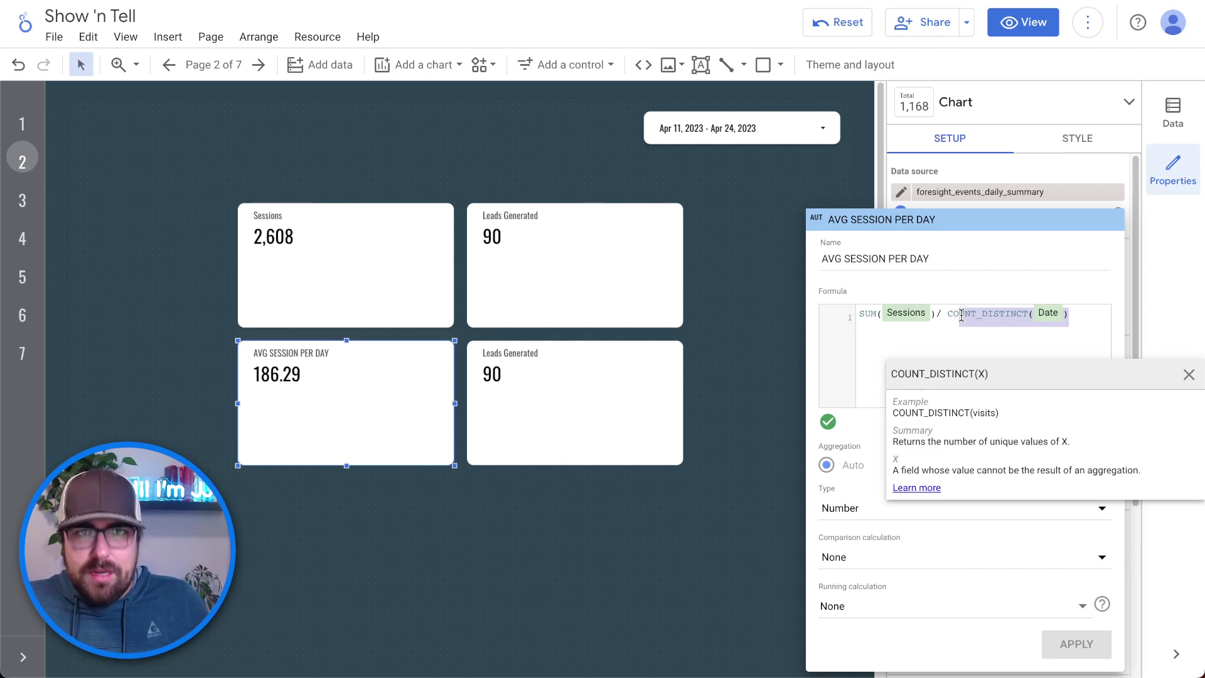
pyautogui.click(714, 297)
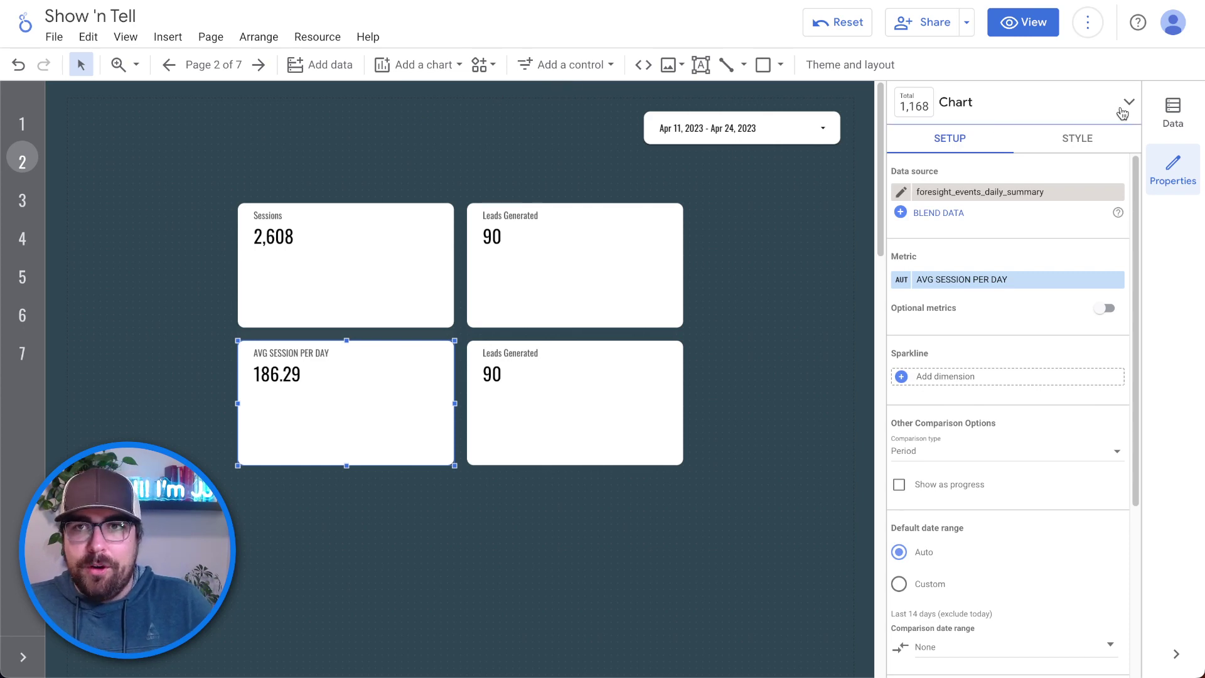
# Step: Create a new data source parameter named TEST AVG SESSION PER DAY
pyautogui.click(1161, 128)
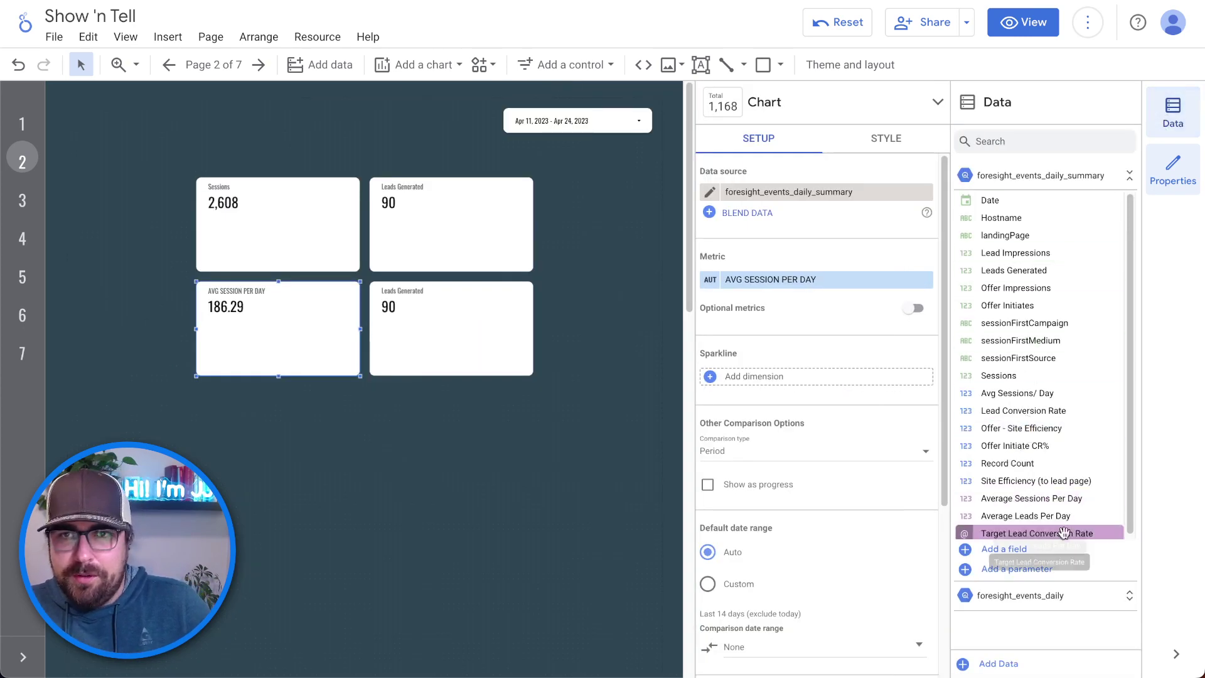
pyautogui.click(1017, 569)
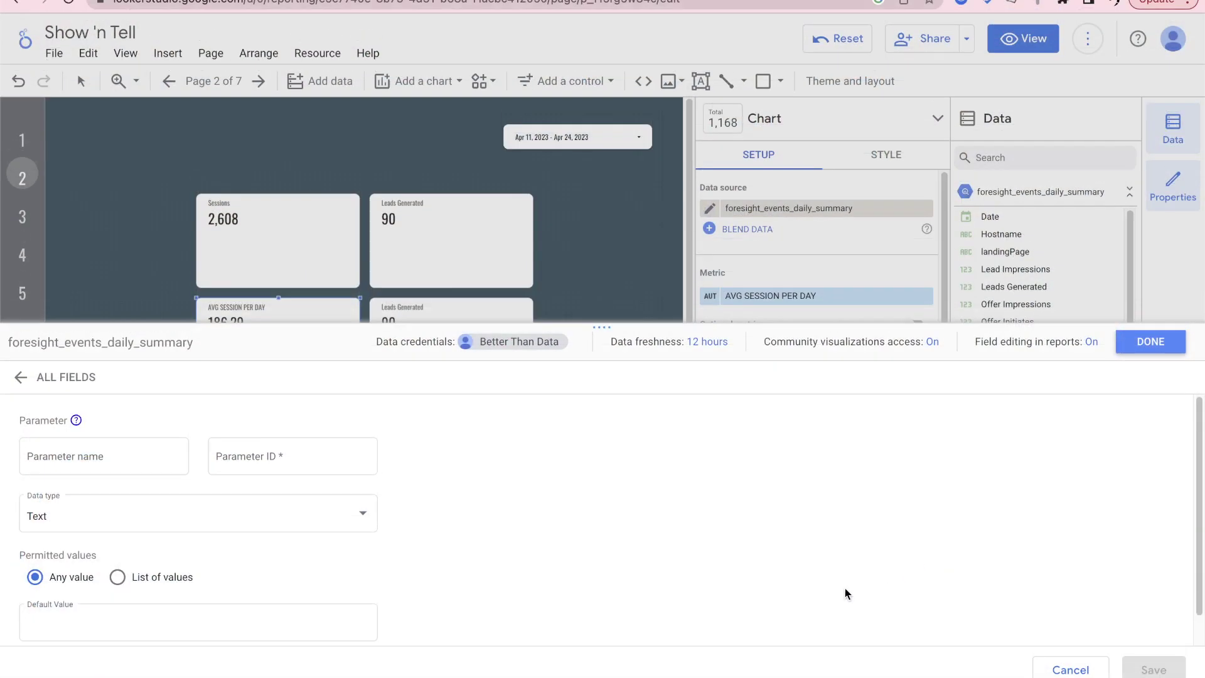
pyautogui.click(144, 456)
pyautogui.write('TES')
pyautogui.press('BackSpace')
pyautogui.press('BackSpace')
pyautogui.press('BackSpace')
pyautogui.write('TEST AV')
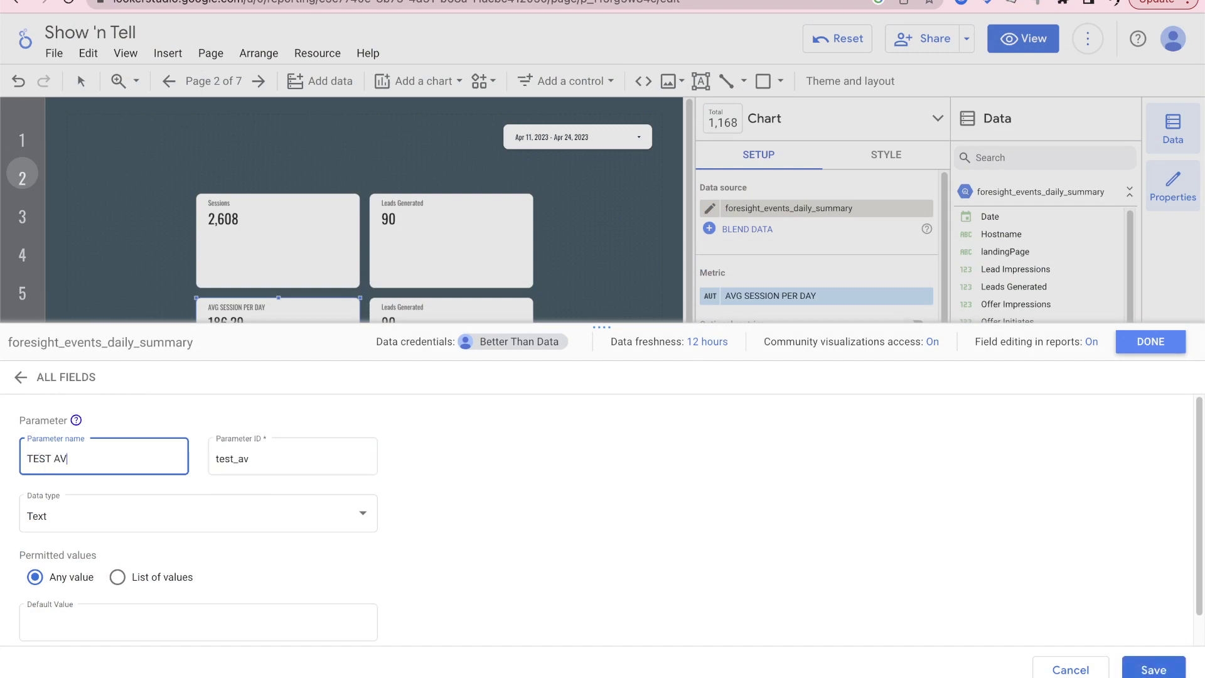
pyautogui.write('G SESSION PER DAYU')
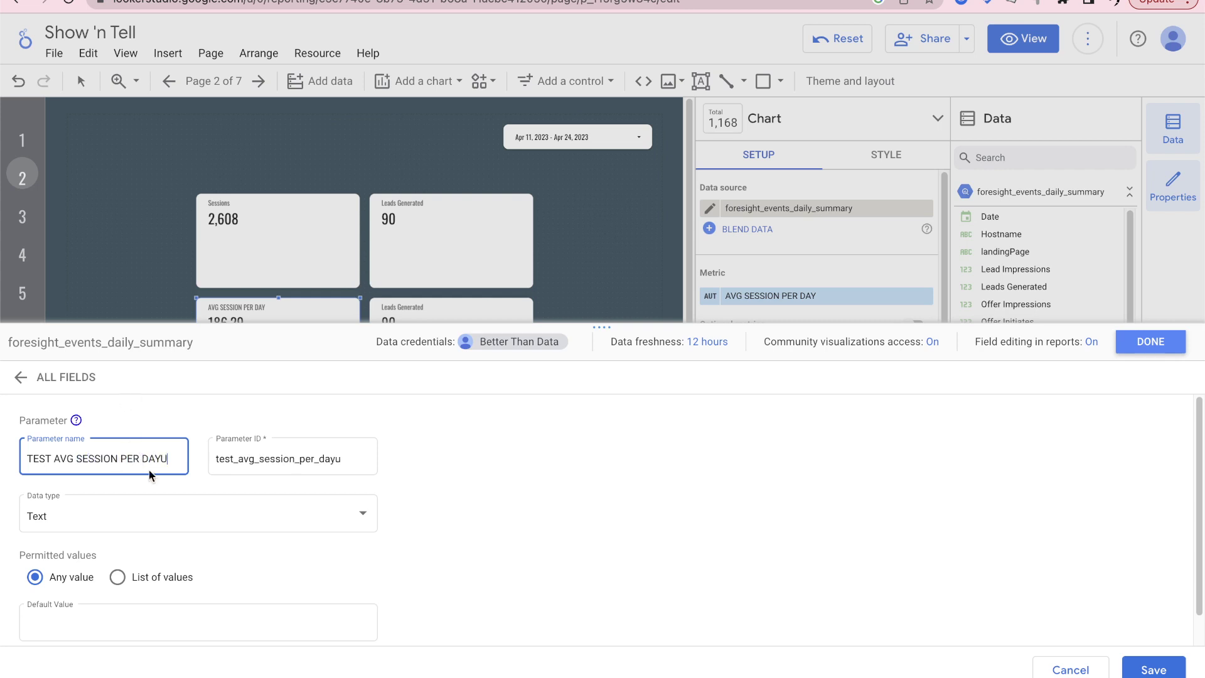
# Step: Make the parameter a whole number with default value 150, save it, and close the editor
pyautogui.click(172, 520)
pyautogui.click(168, 548)
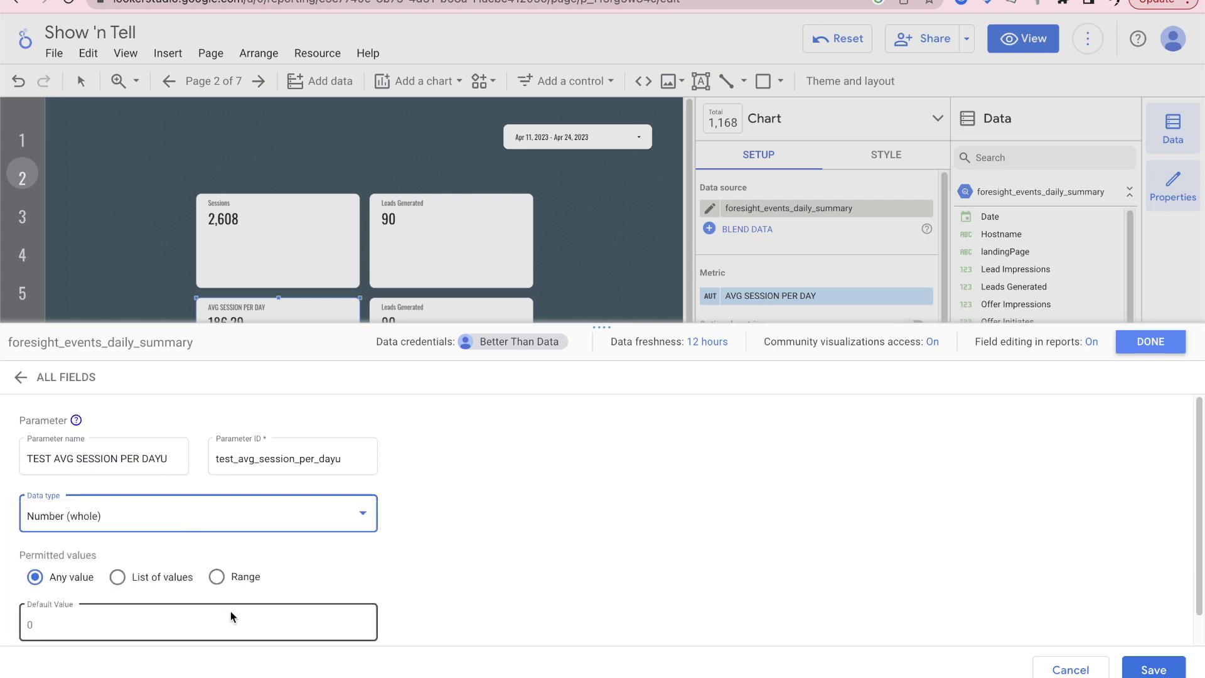
pyautogui.click(198, 629)
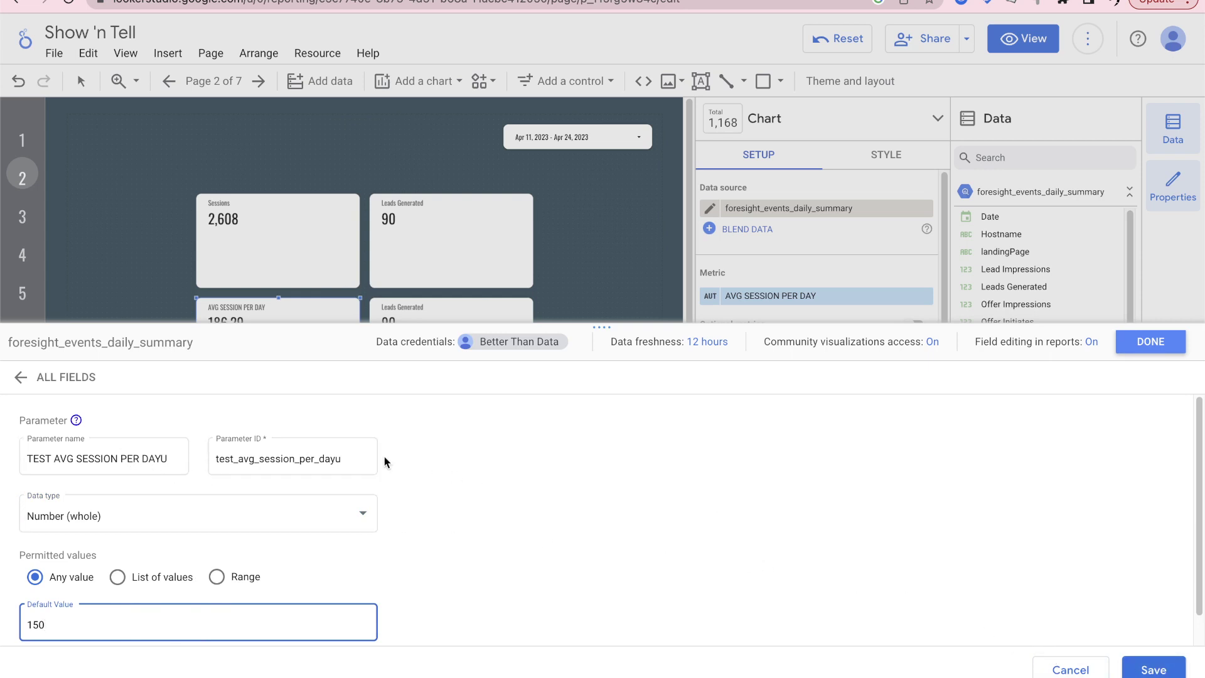
pyautogui.click(180, 453)
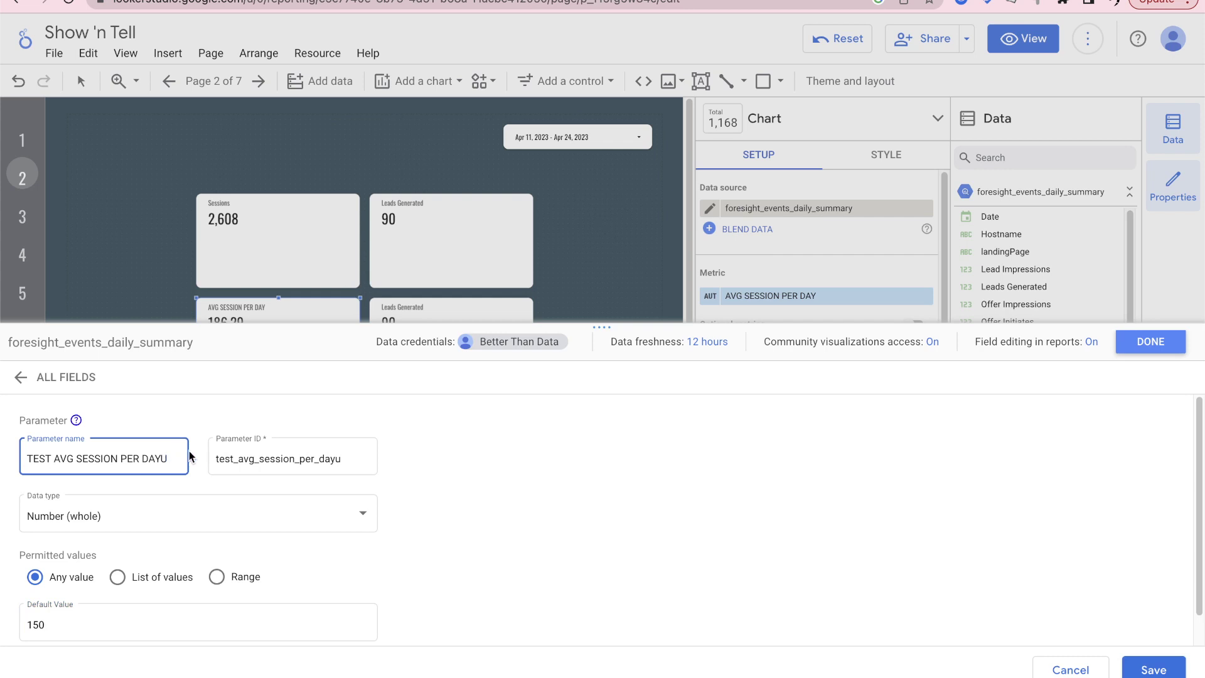
pyautogui.hscroll(1, 75, 73)
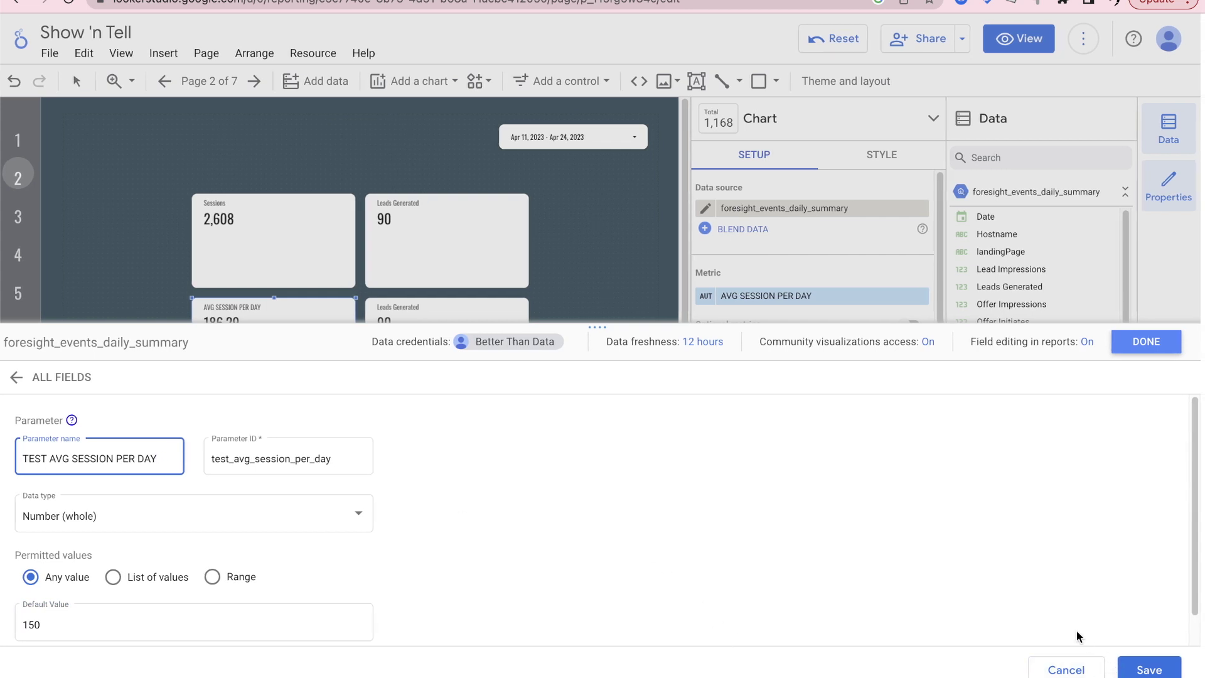
pyautogui.click(1144, 670)
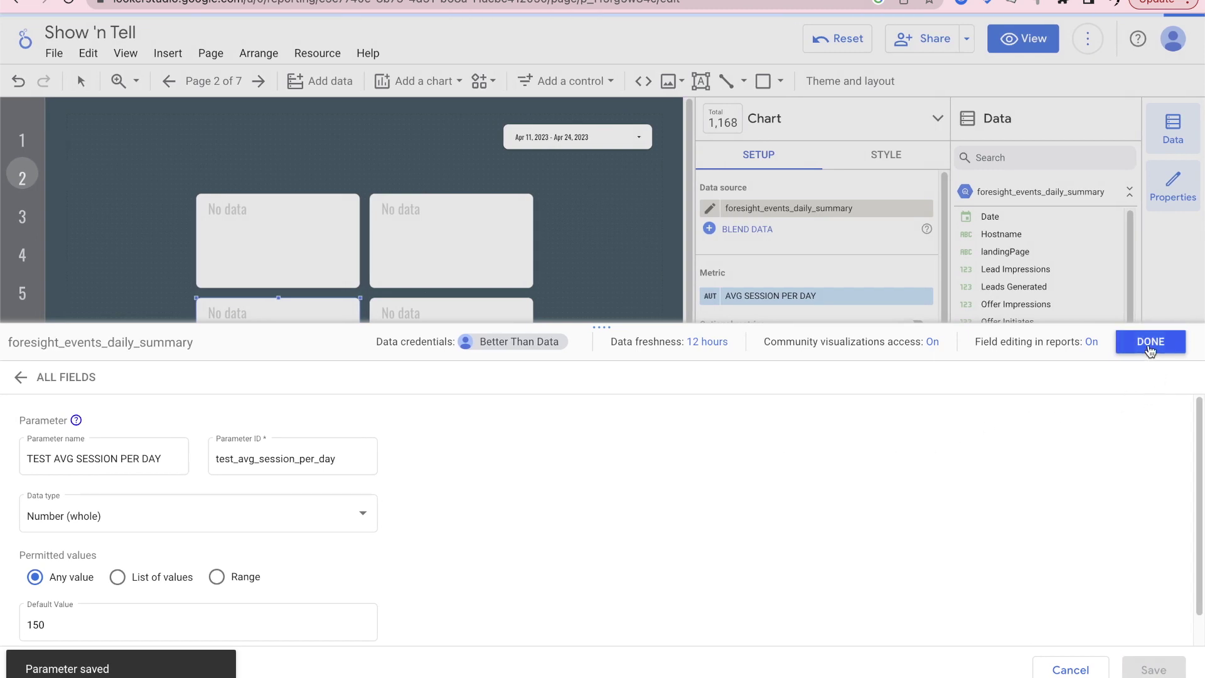
pyautogui.click(1151, 342)
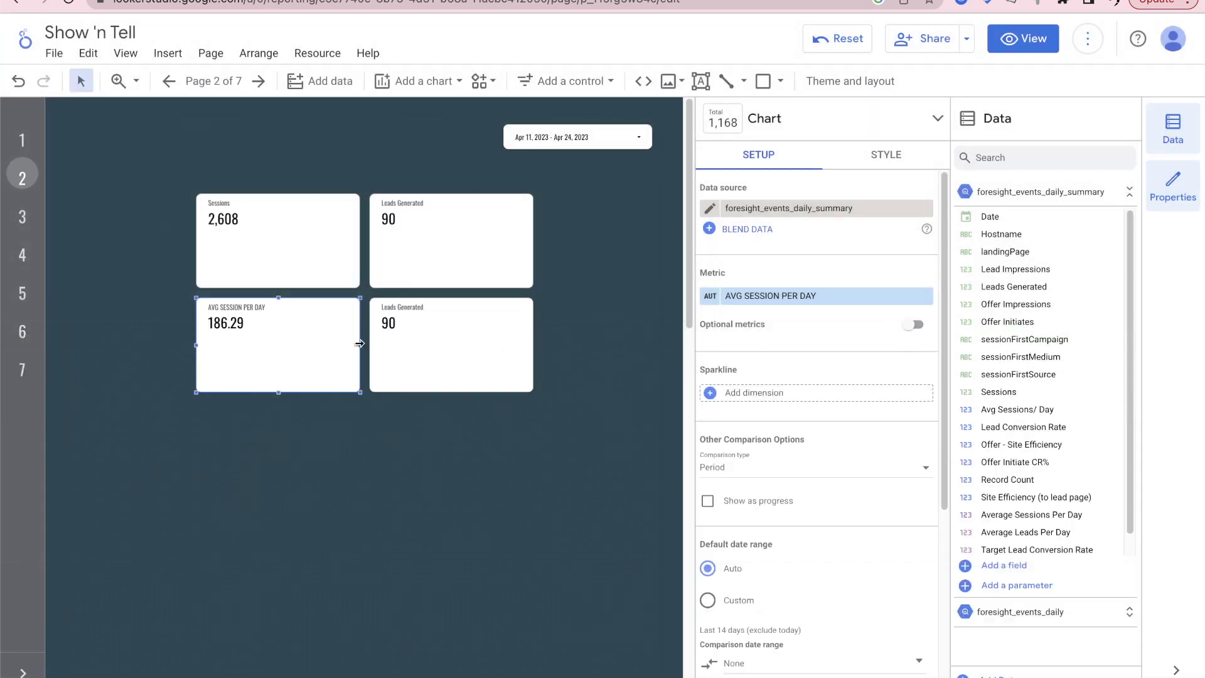
# Step: Show AVG SESSION PER DAY as a progress bar against the TEST AVG SESSION PER DAY target metric
pyautogui.moveTo(309, 366)
pyautogui.mouseDown()
pyautogui.moveTo(290, 374)
pyautogui.moveTo(310, 375)
pyautogui.mouseUp()
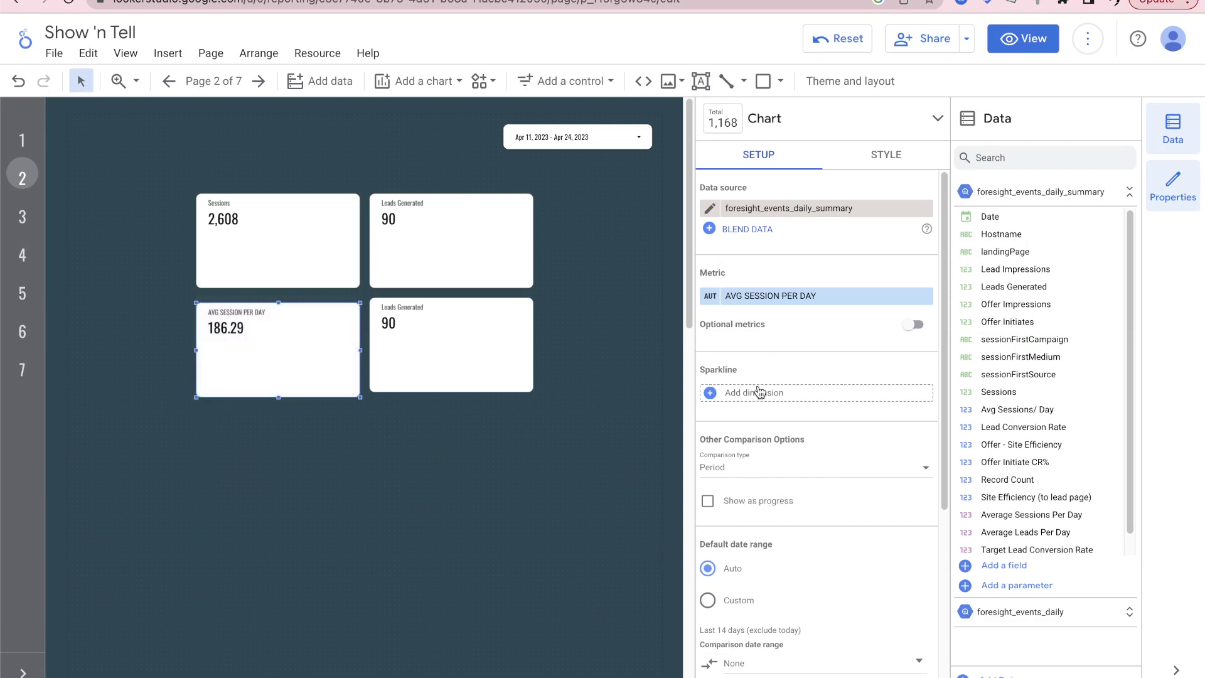
pyautogui.click(751, 502)
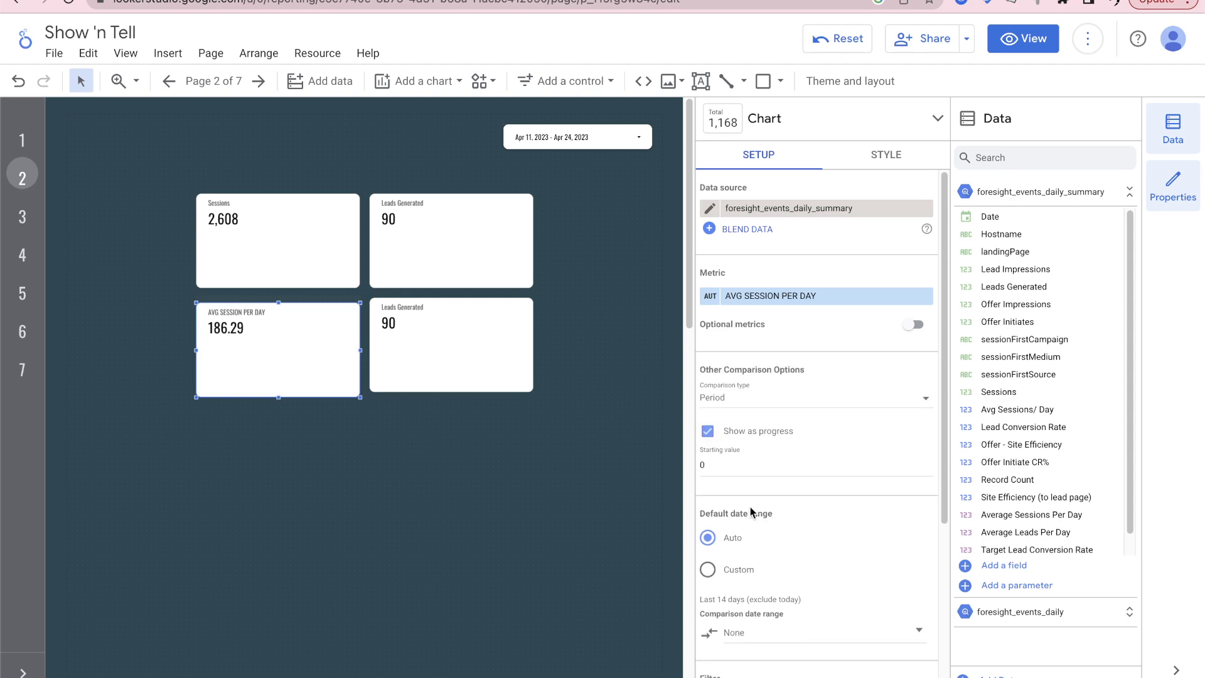
pyautogui.click(728, 400)
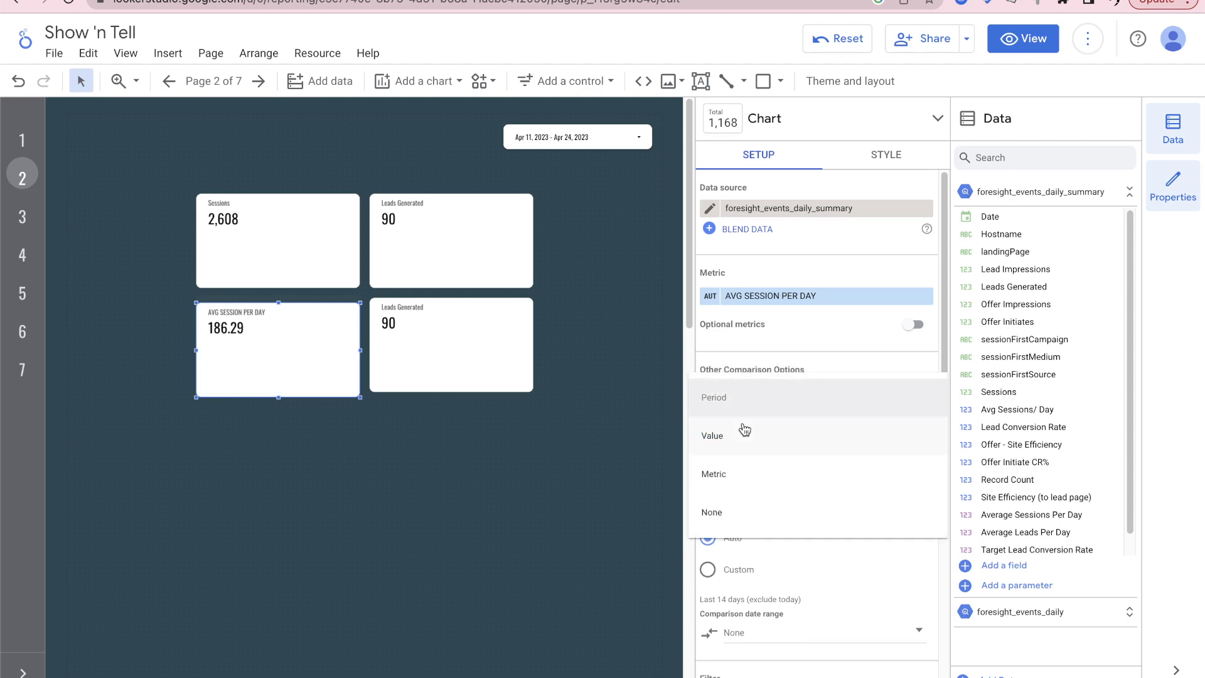
pyautogui.click(742, 477)
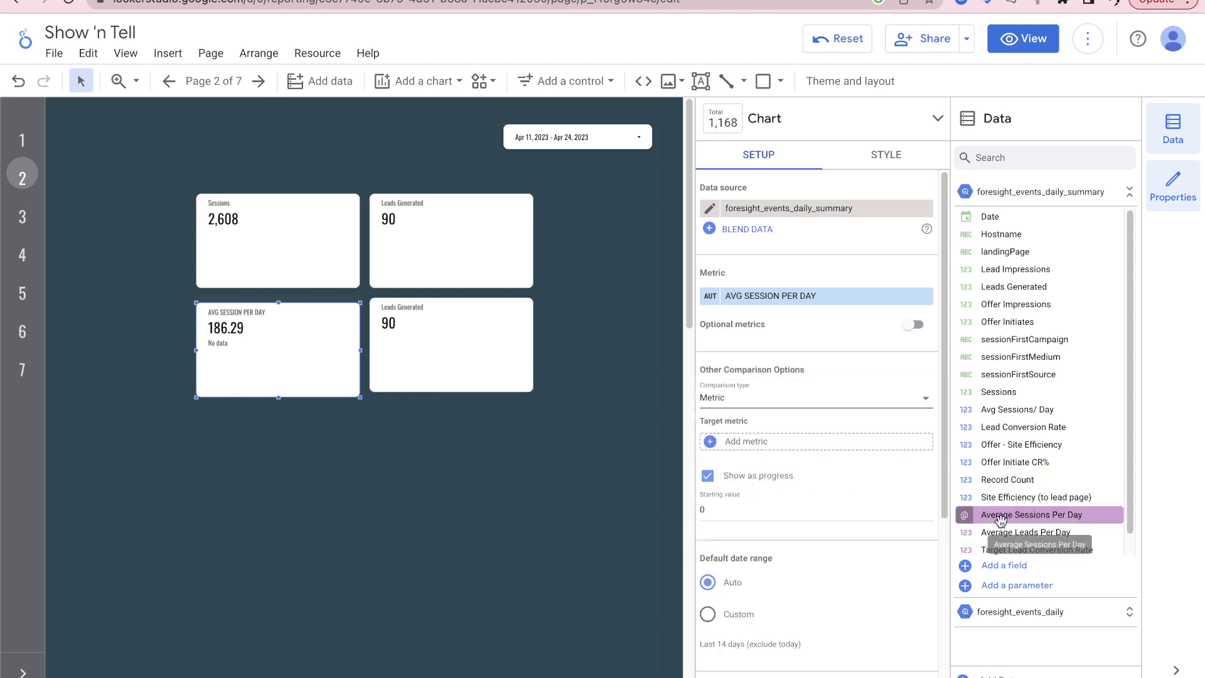
pyautogui.scroll(-1, 1000, 521)
pyautogui.moveTo(1004, 547); pyautogui.dragTo(779, 446)
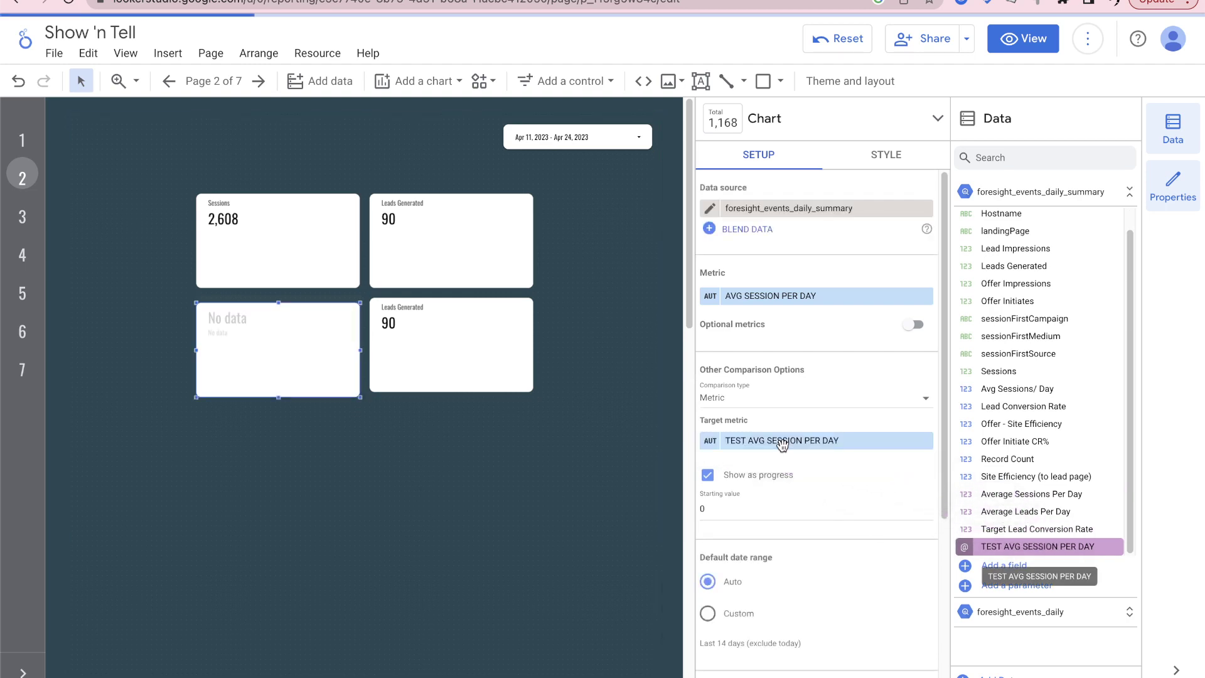
pyautogui.click(710, 442)
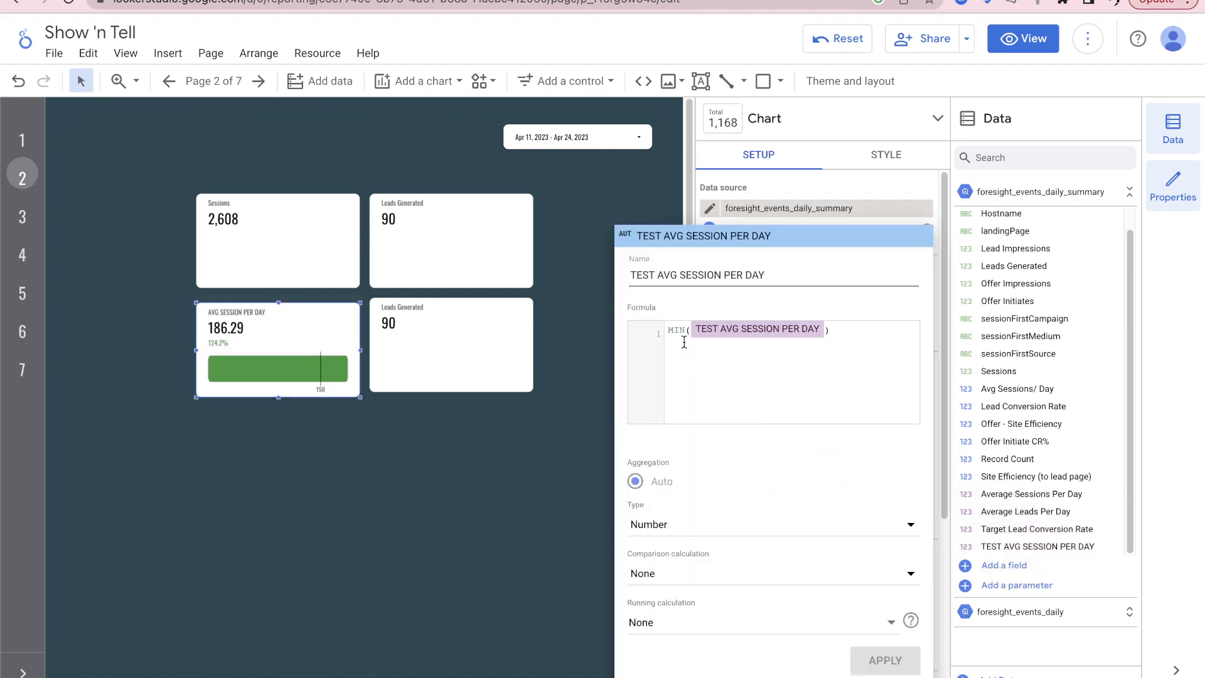
pyautogui.moveTo(691, 337); pyautogui.dragTo(673, 336)
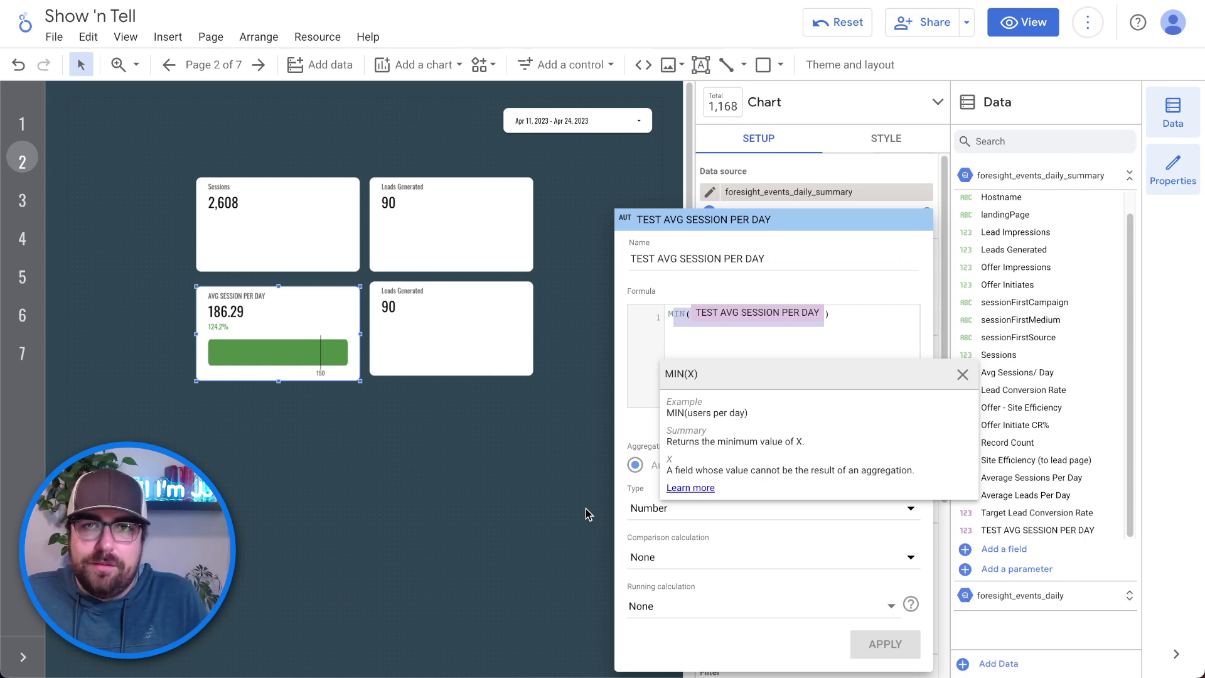
# Step: Move Leads Generated aside and enlarge and reposition the AVG SESSION PER DAY progress chart
pyautogui.click(529, 447)
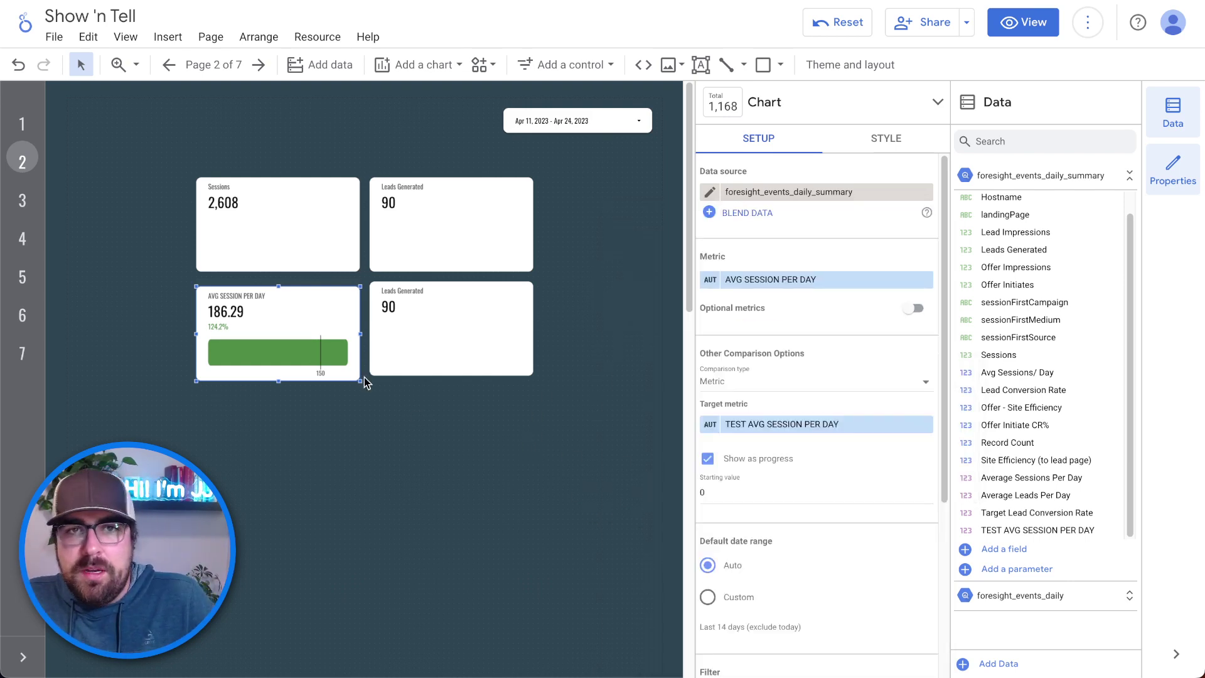
pyautogui.moveTo(494, 339); pyautogui.dragTo(617, 345)
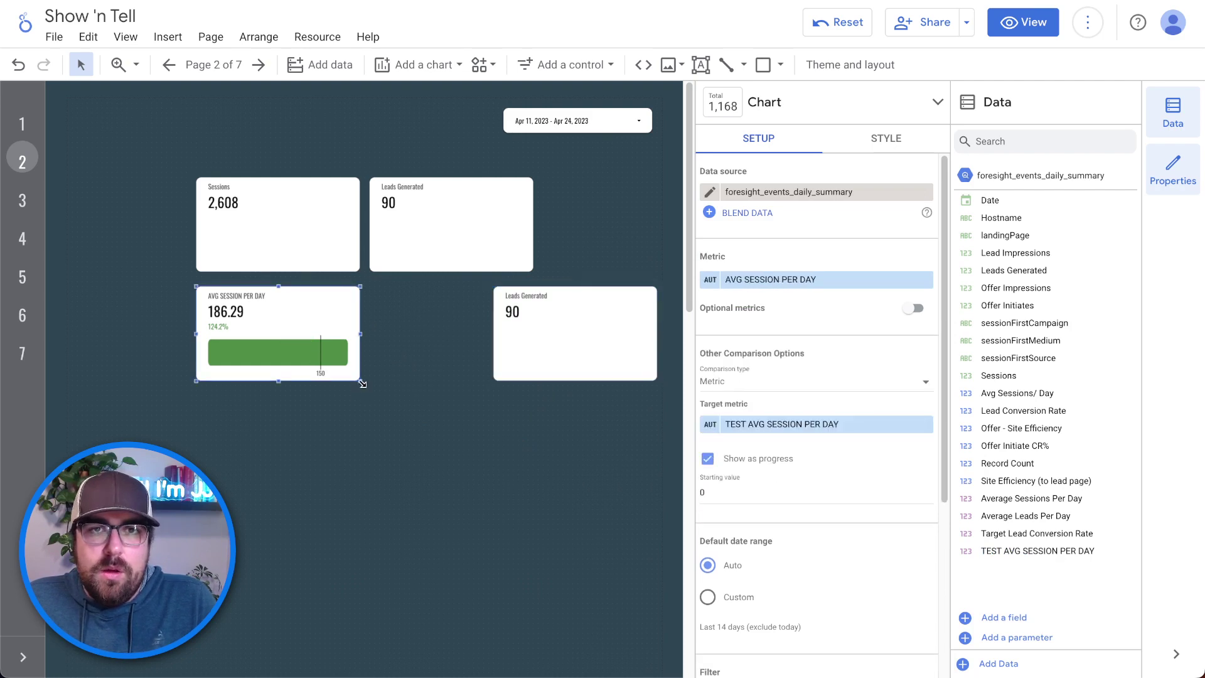
pyautogui.moveTo(359, 380); pyautogui.dragTo(578, 534)
pyautogui.moveTo(534, 481); pyautogui.dragTo(460, 490)
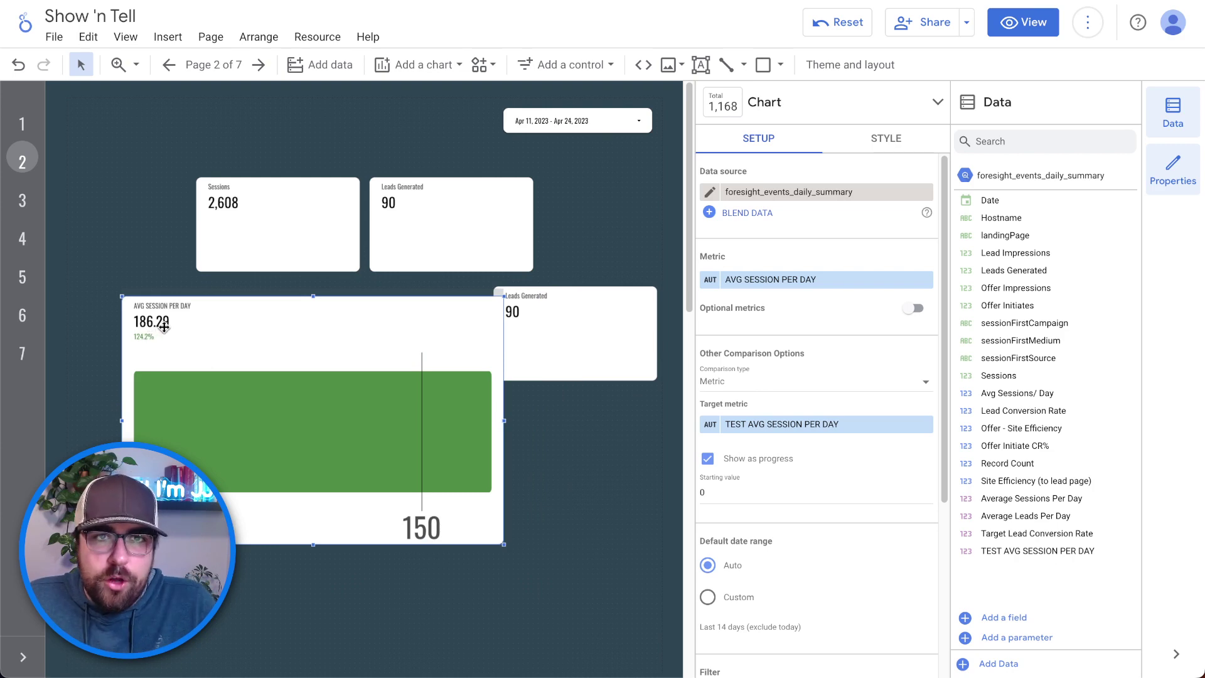
pyautogui.moveTo(270, 382); pyautogui.dragTo(266, 386)
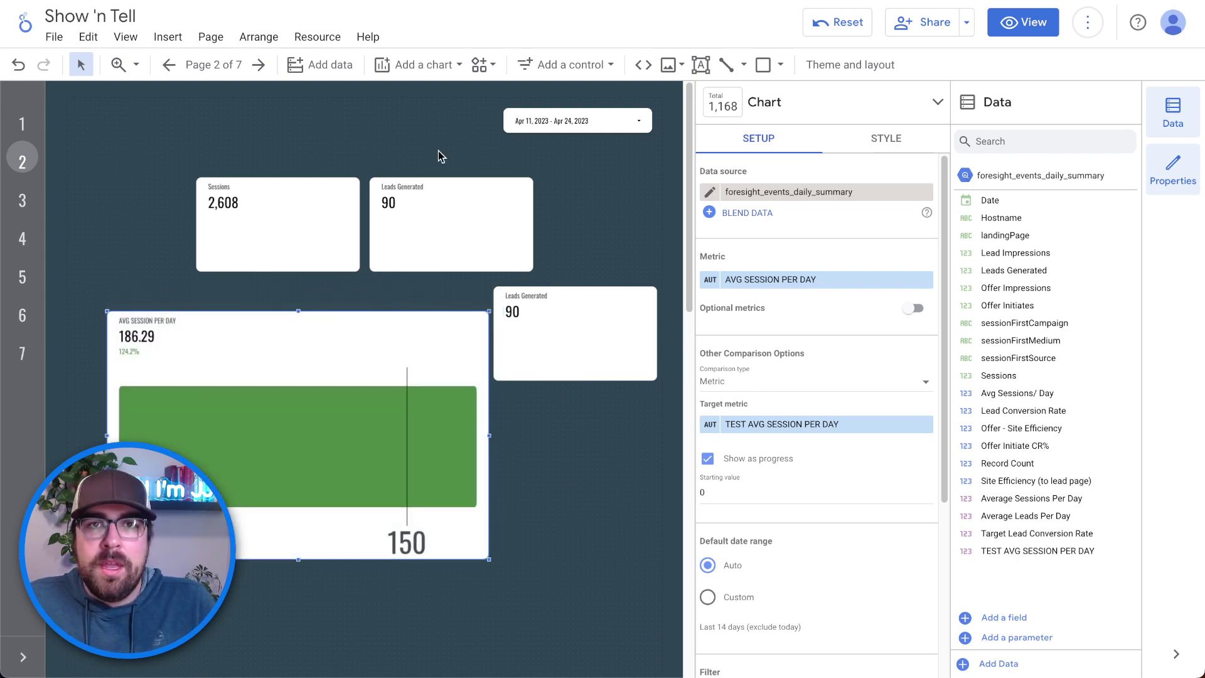
# Step: Add an input box bound to TEST AVG SESSION PER DAY (150) just above the progress chart
pyautogui.click(556, 65)
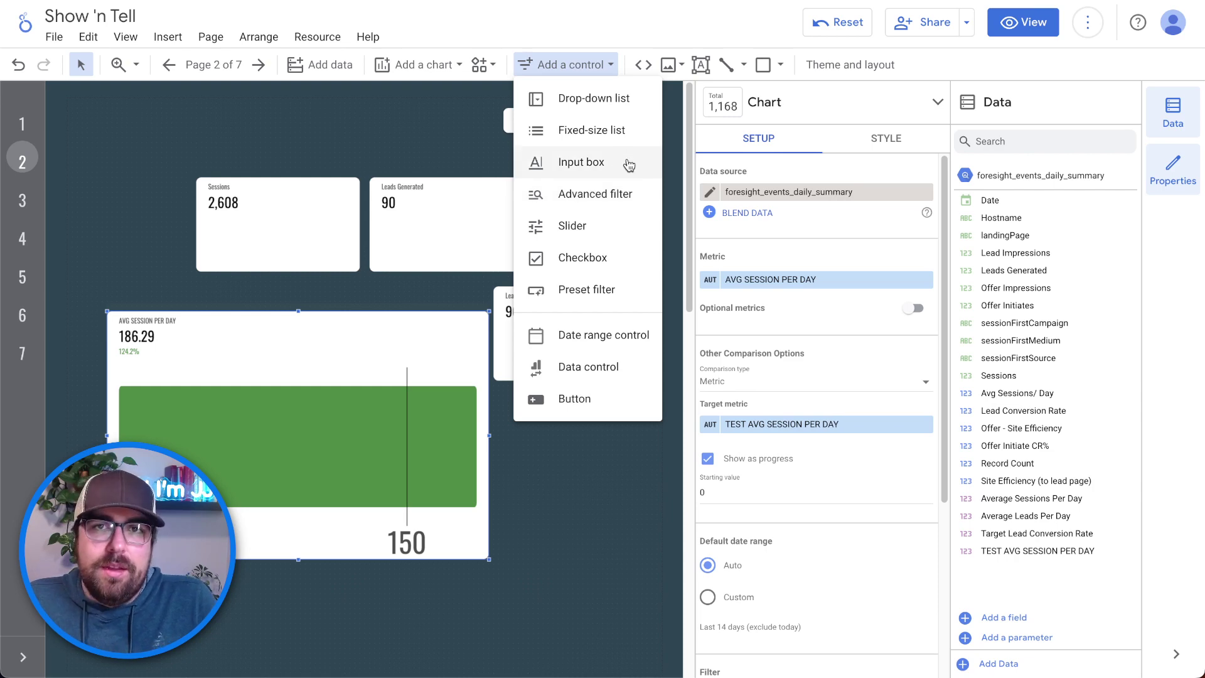
pyautogui.click(593, 165)
pyautogui.click(88, 130)
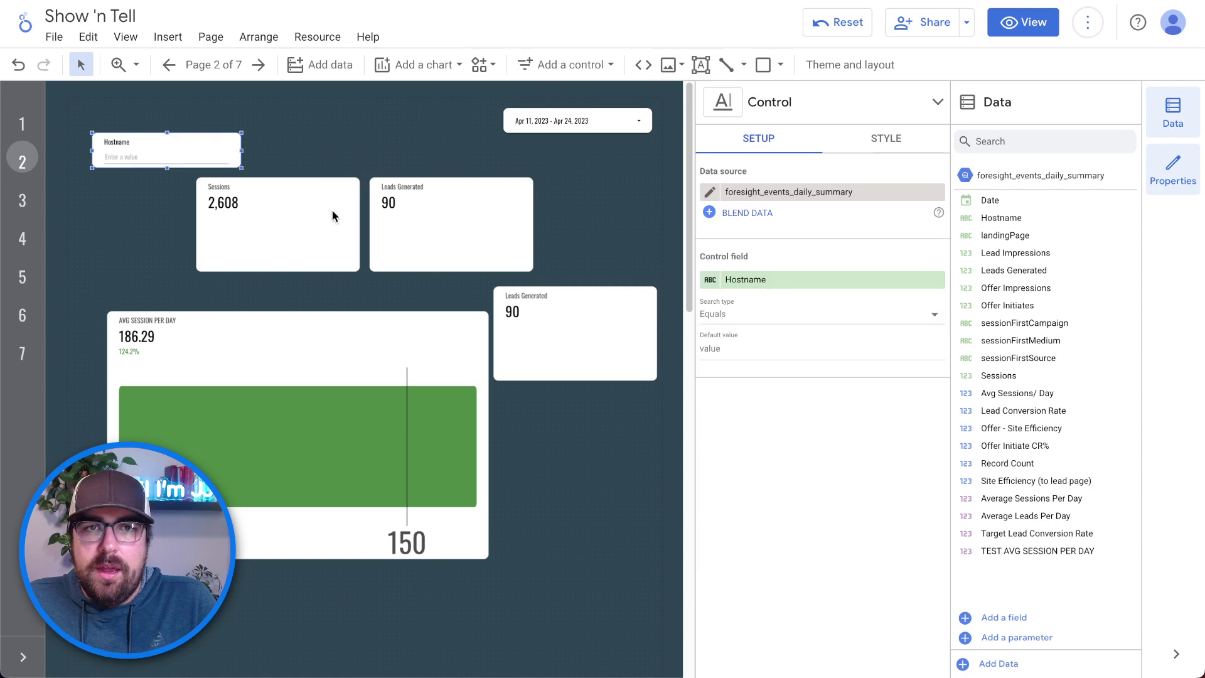
pyautogui.click(785, 283)
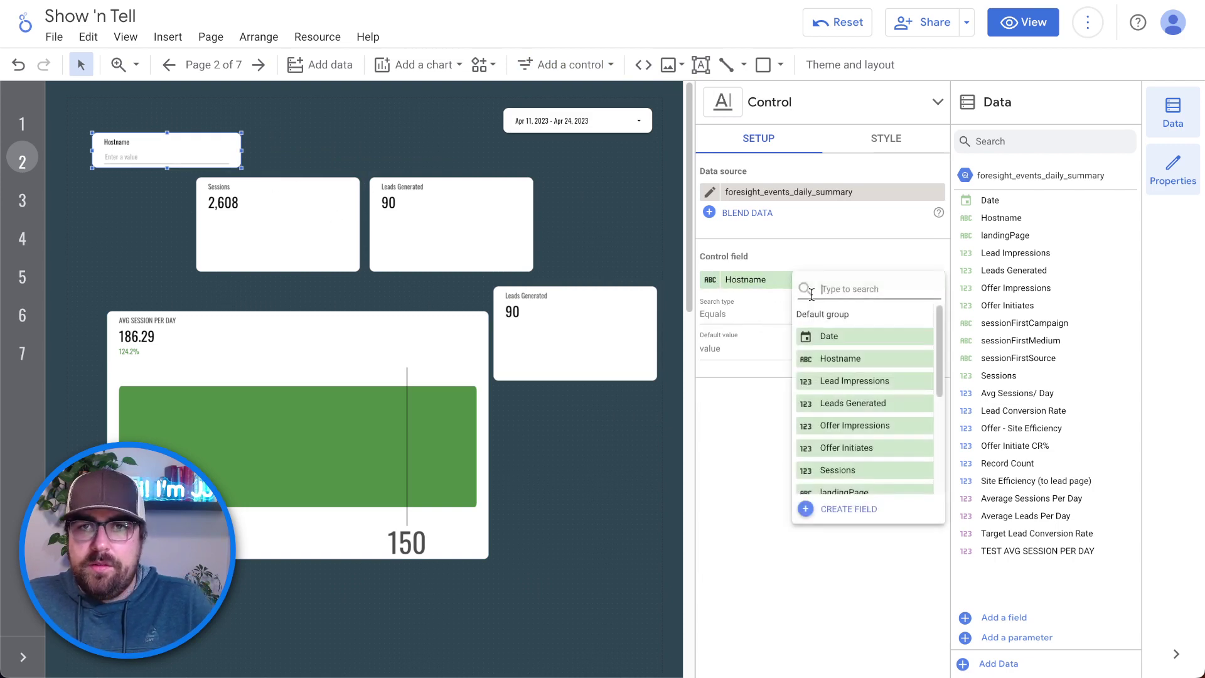
pyautogui.click(1002, 575)
pyautogui.moveTo(1013, 551); pyautogui.dragTo(782, 281)
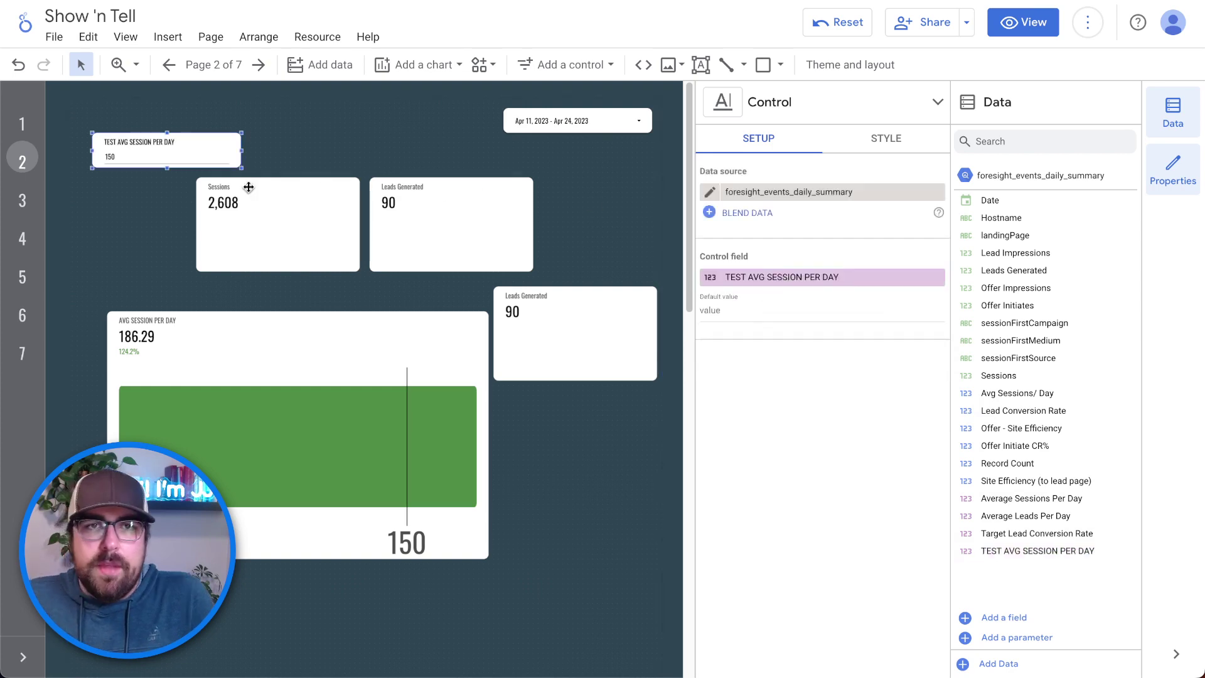
pyautogui.moveTo(305, 215); pyautogui.dragTo(345, 221)
pyautogui.click(196, 161)
pyautogui.moveTo(201, 136); pyautogui.dragTo(214, 280)
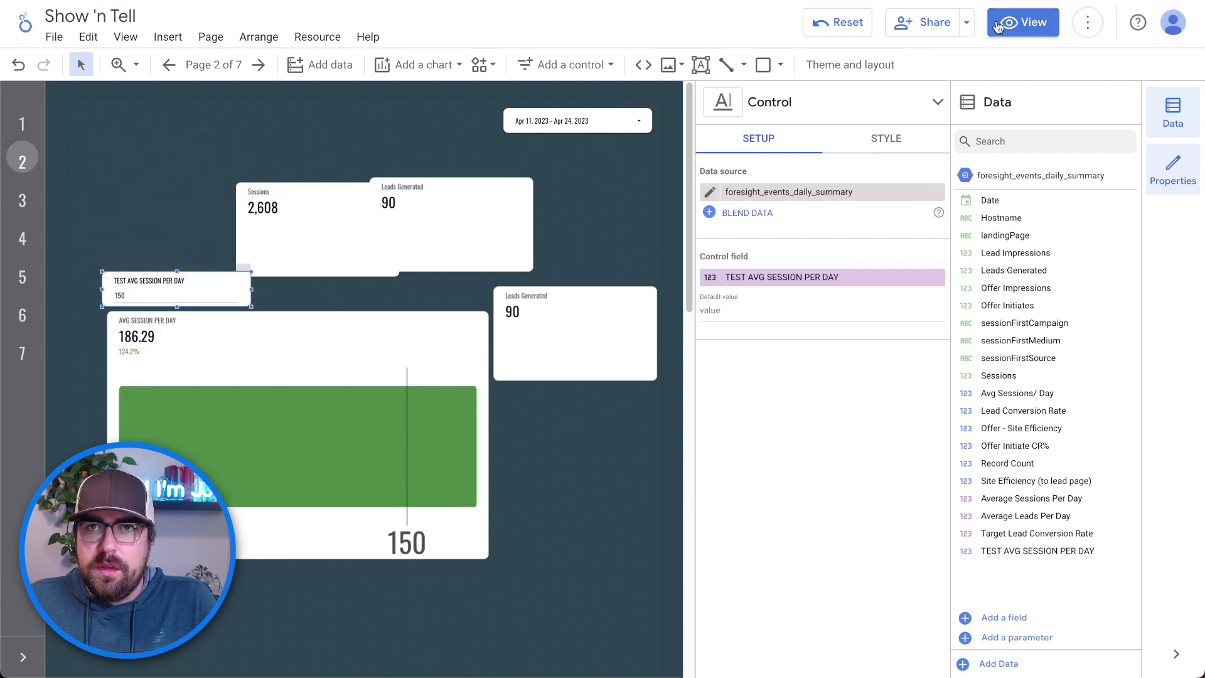
# Step: In preview, change the TEST AVG SESSION PER DAY target from 150 to 300, dropping progress to 62.1%
pyautogui.click(1024, 23)
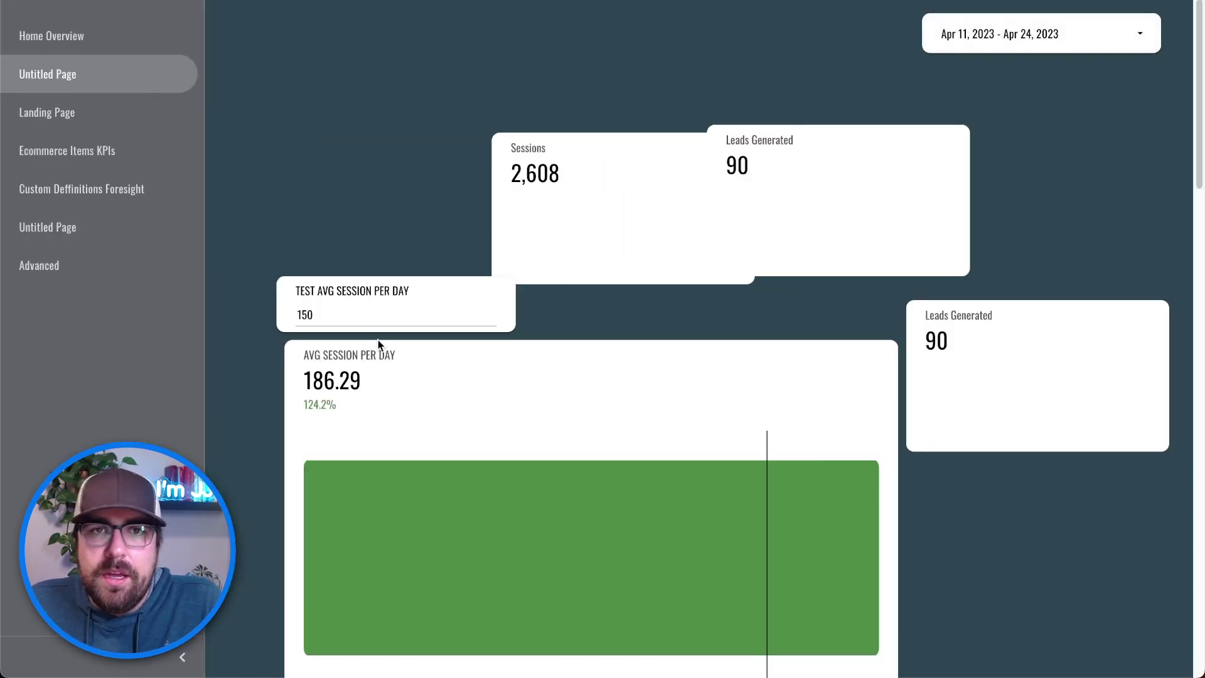
pyautogui.doubleClick(377, 315)
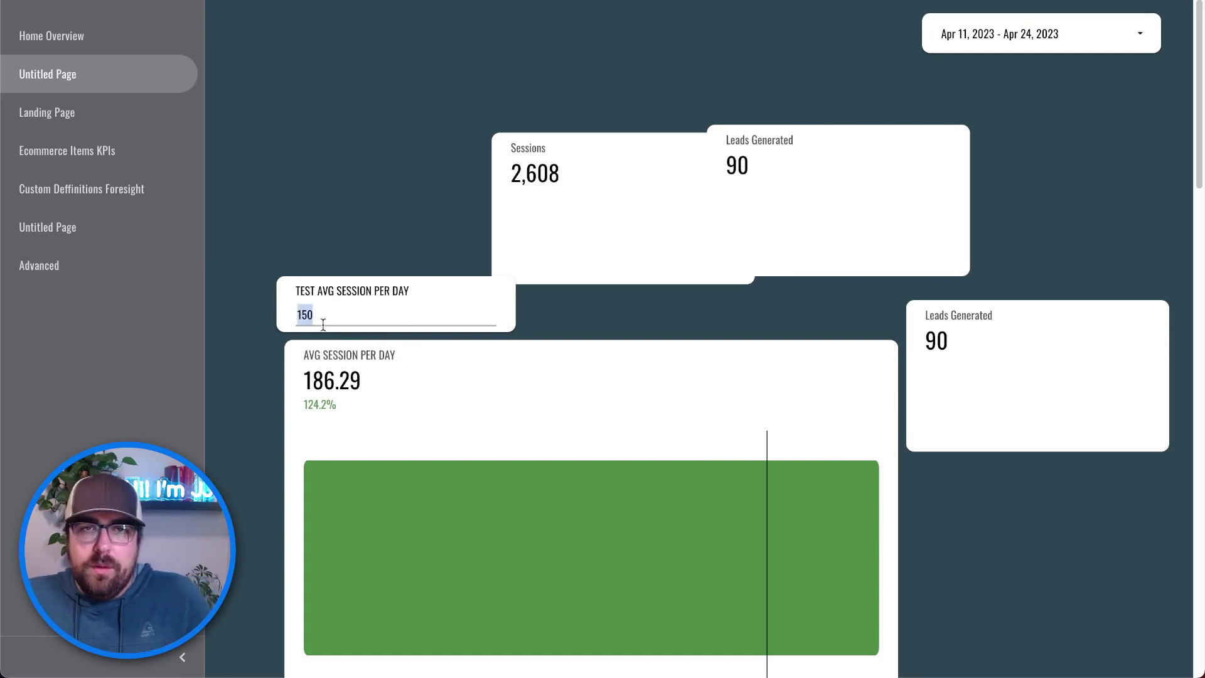
pyautogui.doubleClick(312, 405)
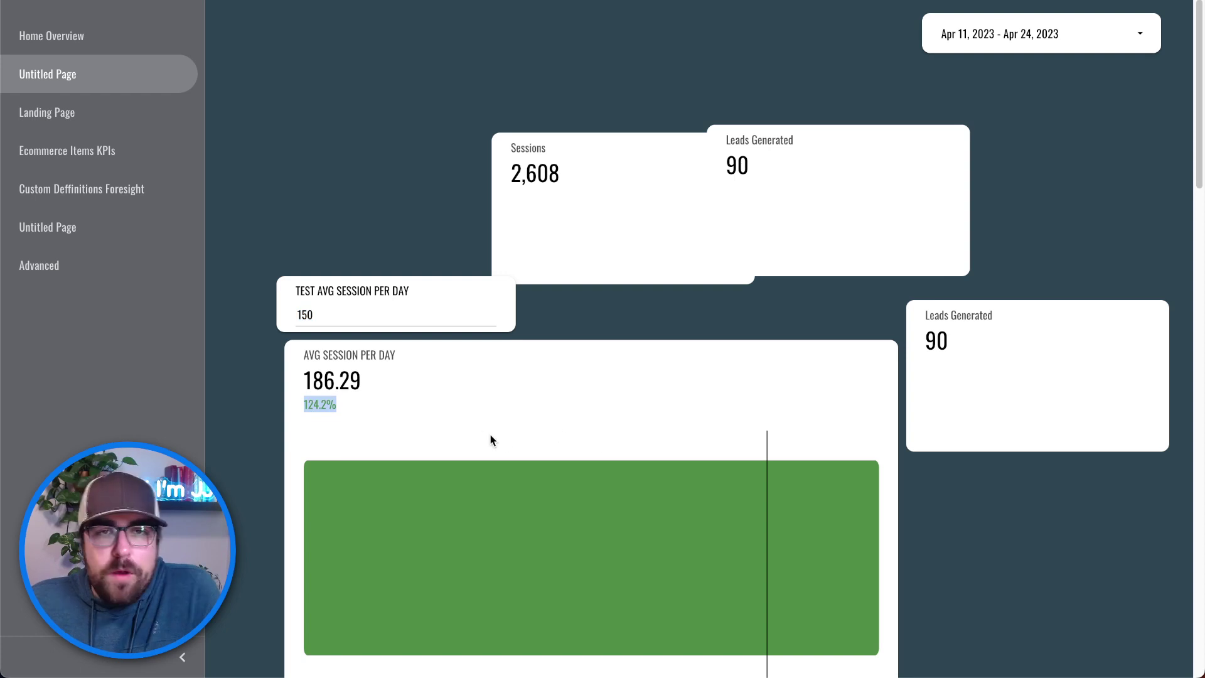
pyautogui.click(427, 317)
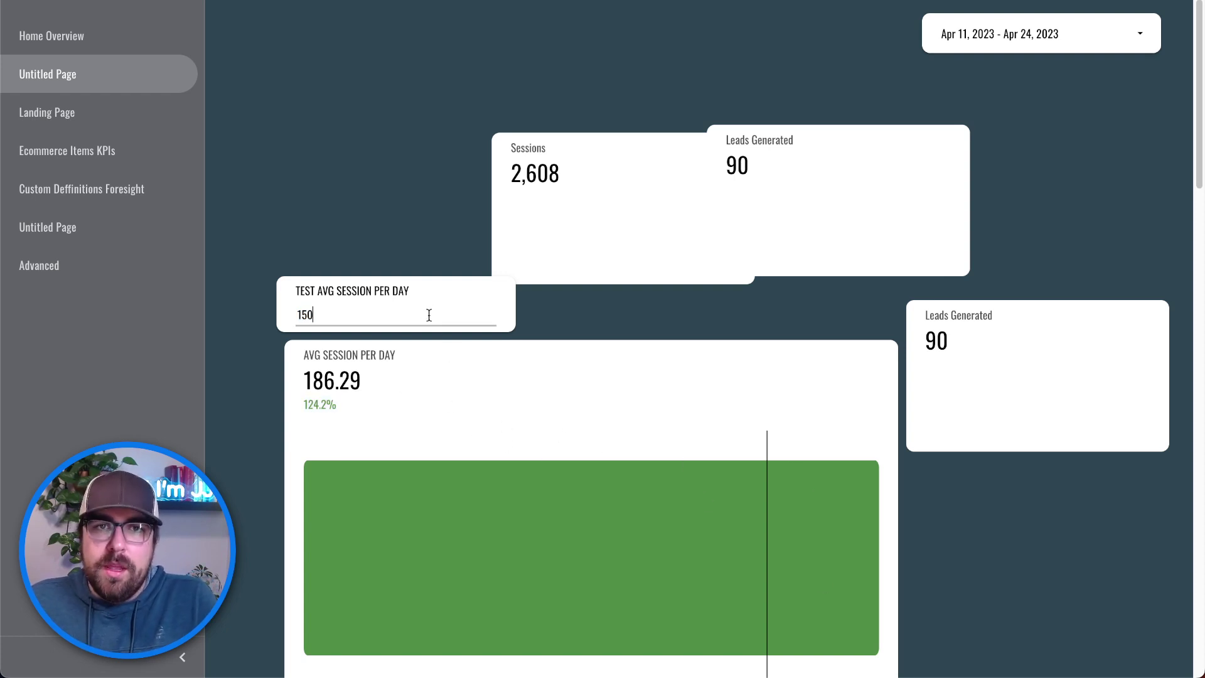
pyautogui.doubleClick(426, 317)
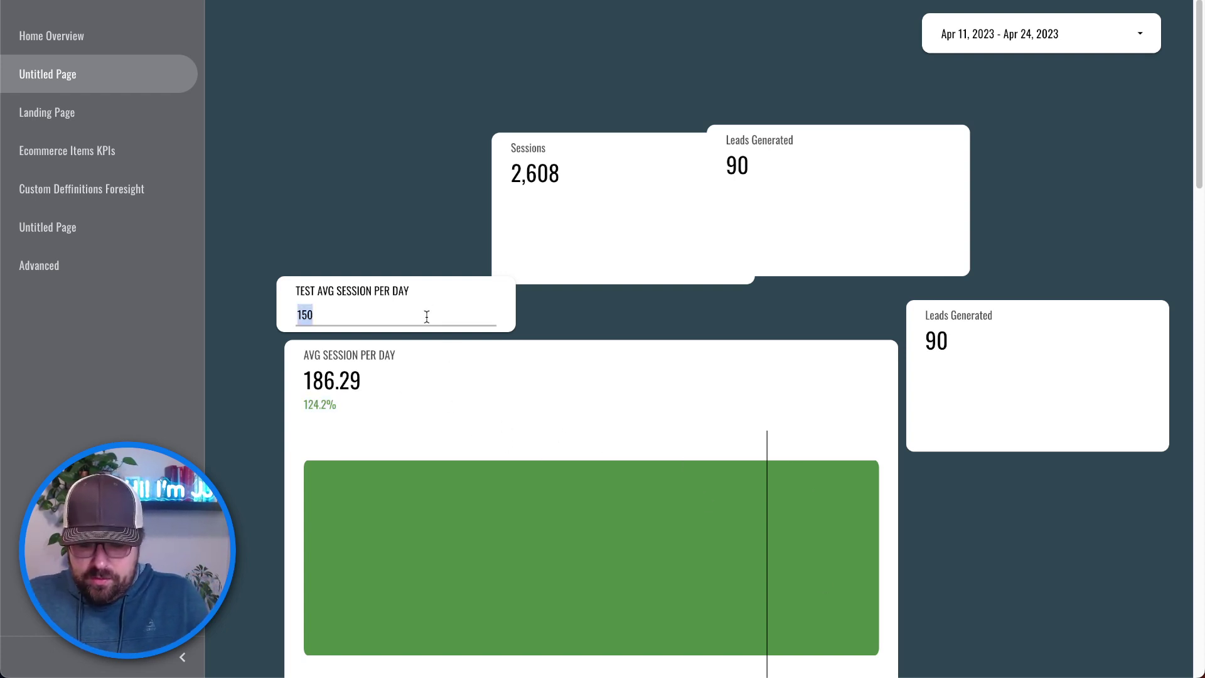
pyautogui.write('300')
pyautogui.press('Return')
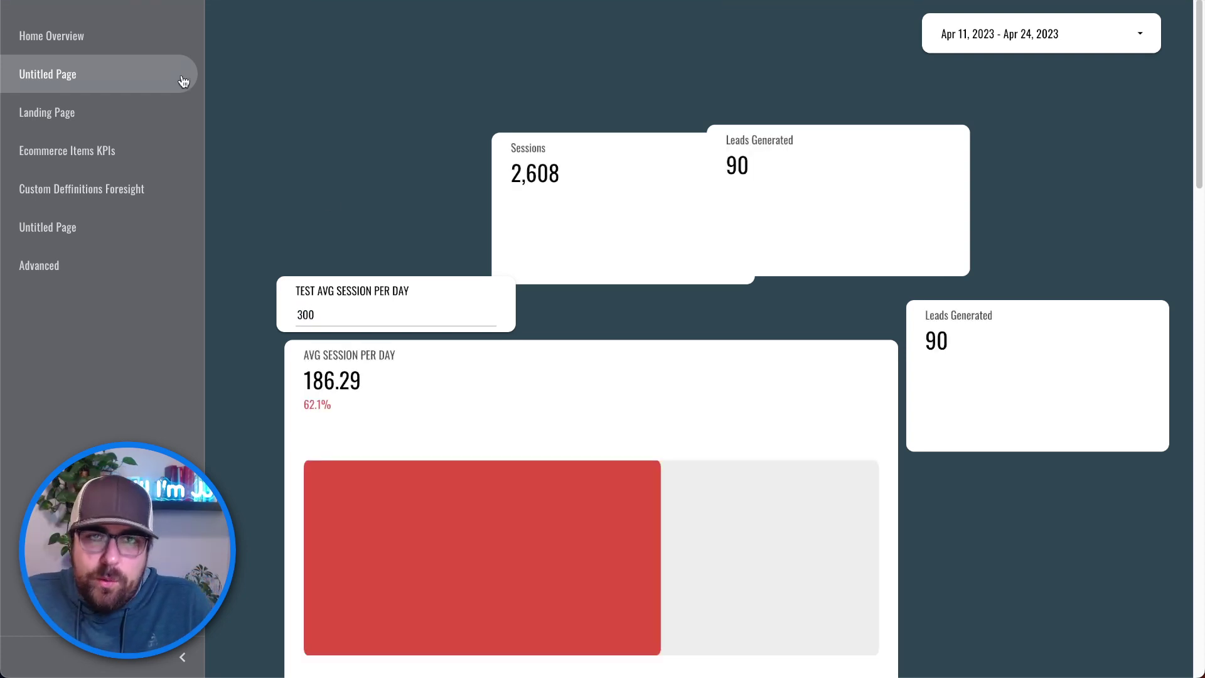
pyautogui.moveTo(886, 17)
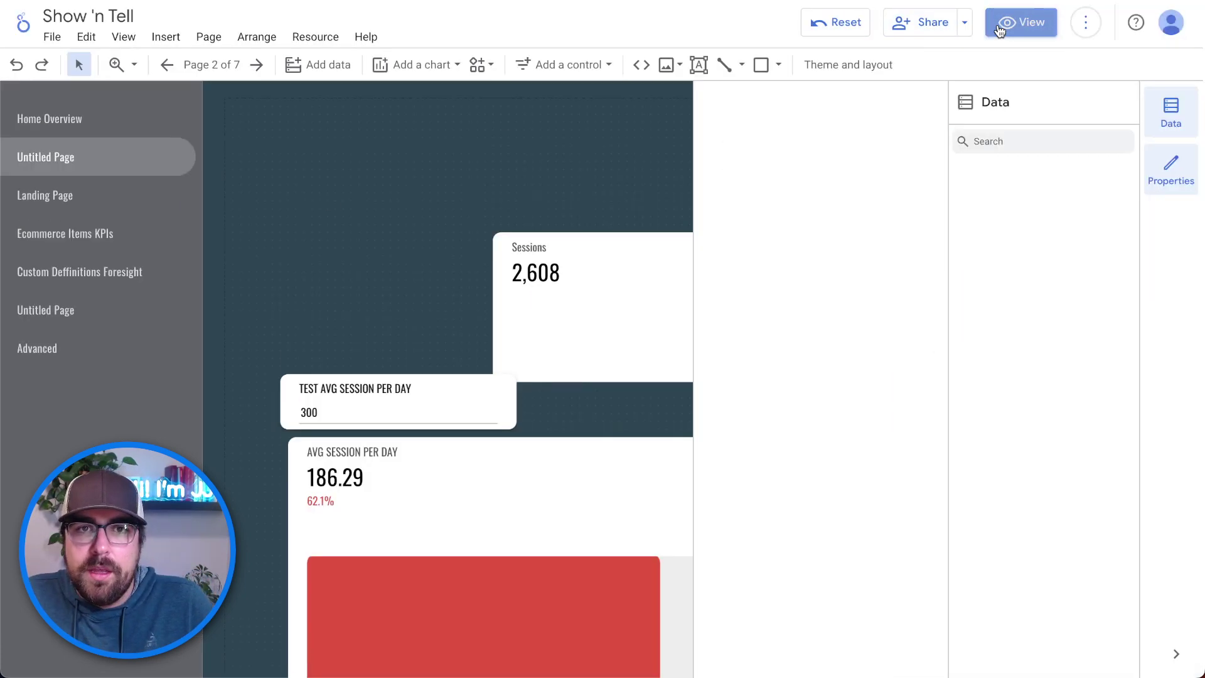
pyautogui.click(404, 345)
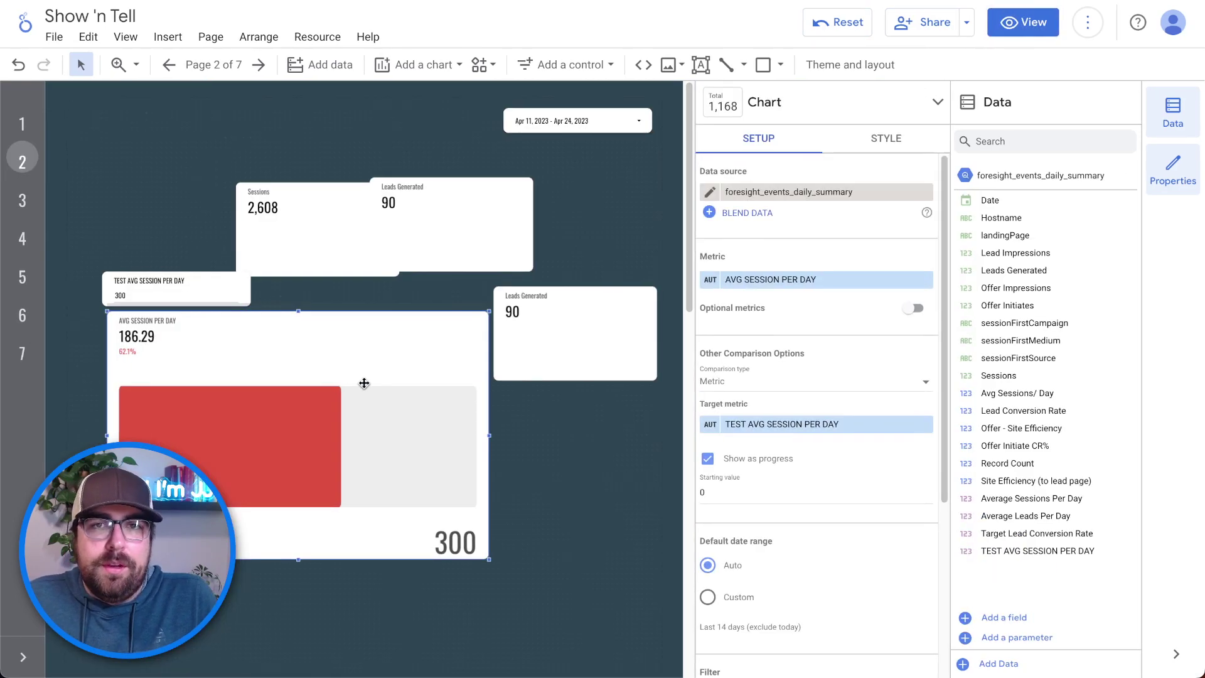
pyautogui.click(885, 139)
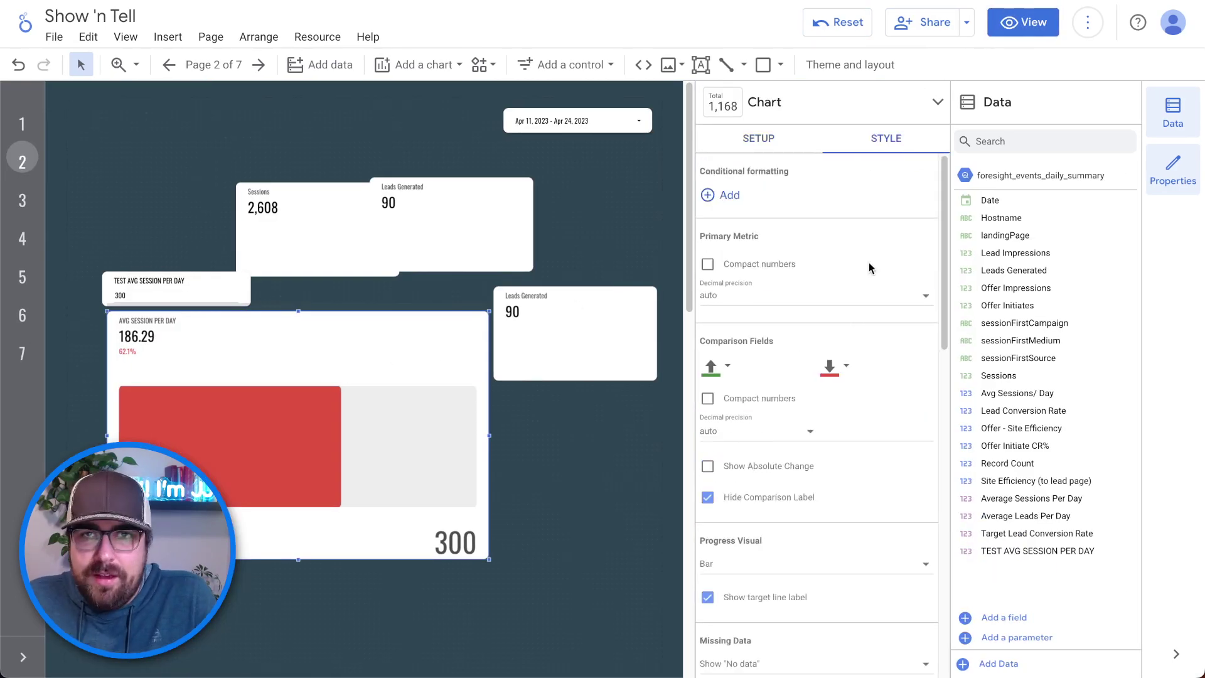
pyautogui.click(762, 499)
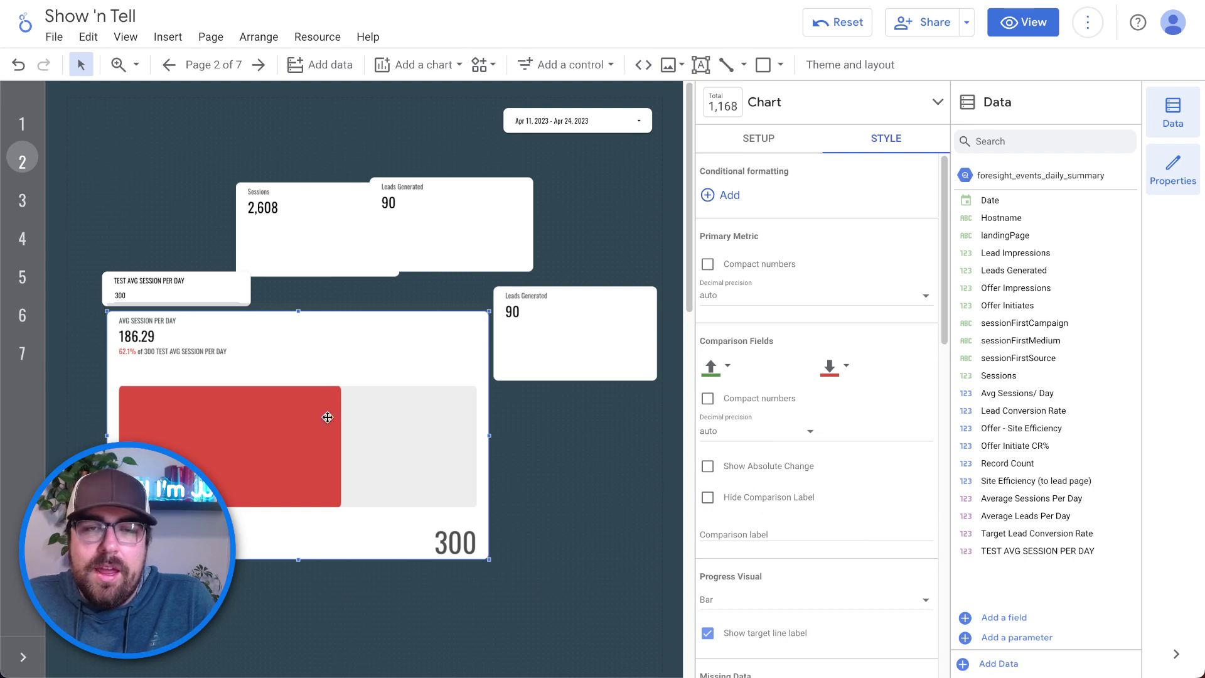
pyautogui.click(1020, 23)
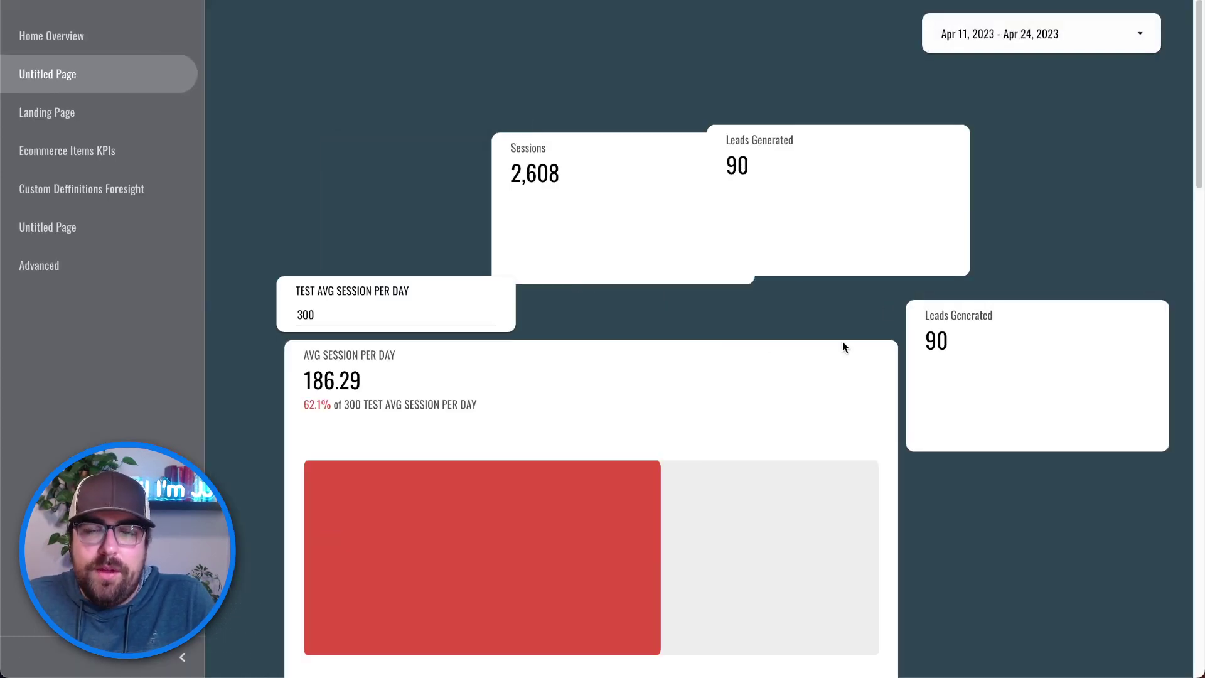
pyautogui.moveTo(478, 404)
pyautogui.mouseDown()
pyautogui.moveTo(370, 405)
pyautogui.moveTo(479, 415)
pyautogui.mouseUp()
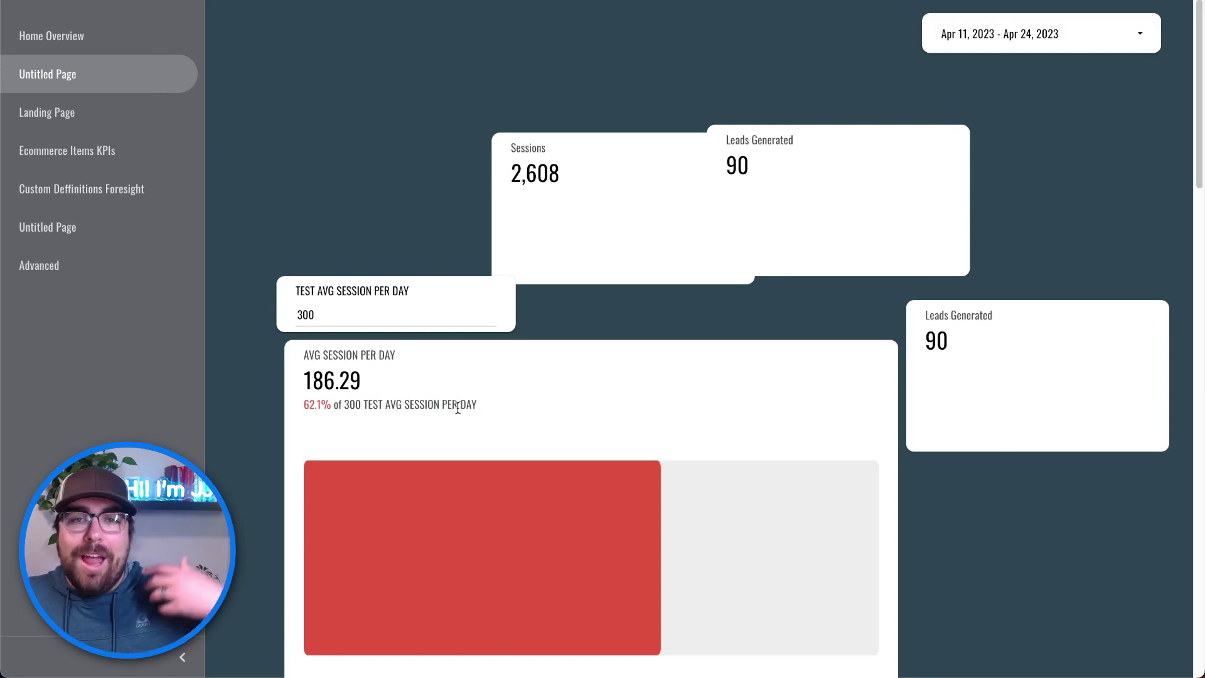
pyautogui.doubleClick(303, 312)
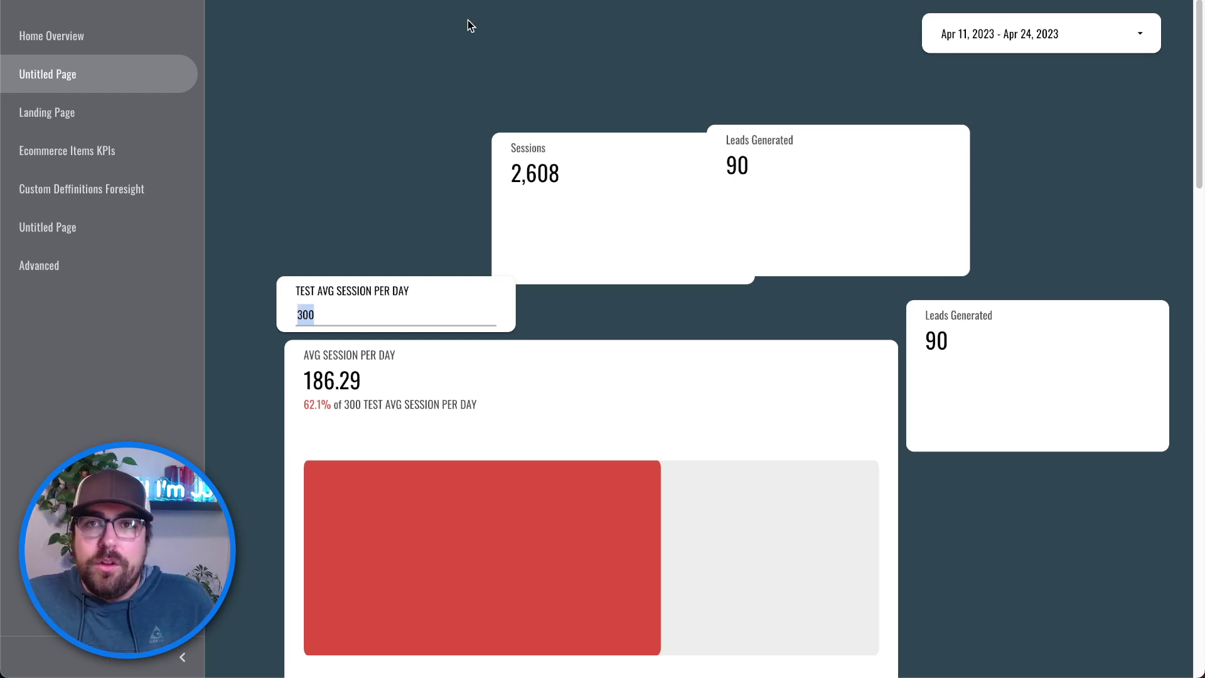
# Step: In edit mode, move the Sessions card aside and narrow the AVG SESSION PER DAY gauge scorecard
pyautogui.moveTo(1055, 12)
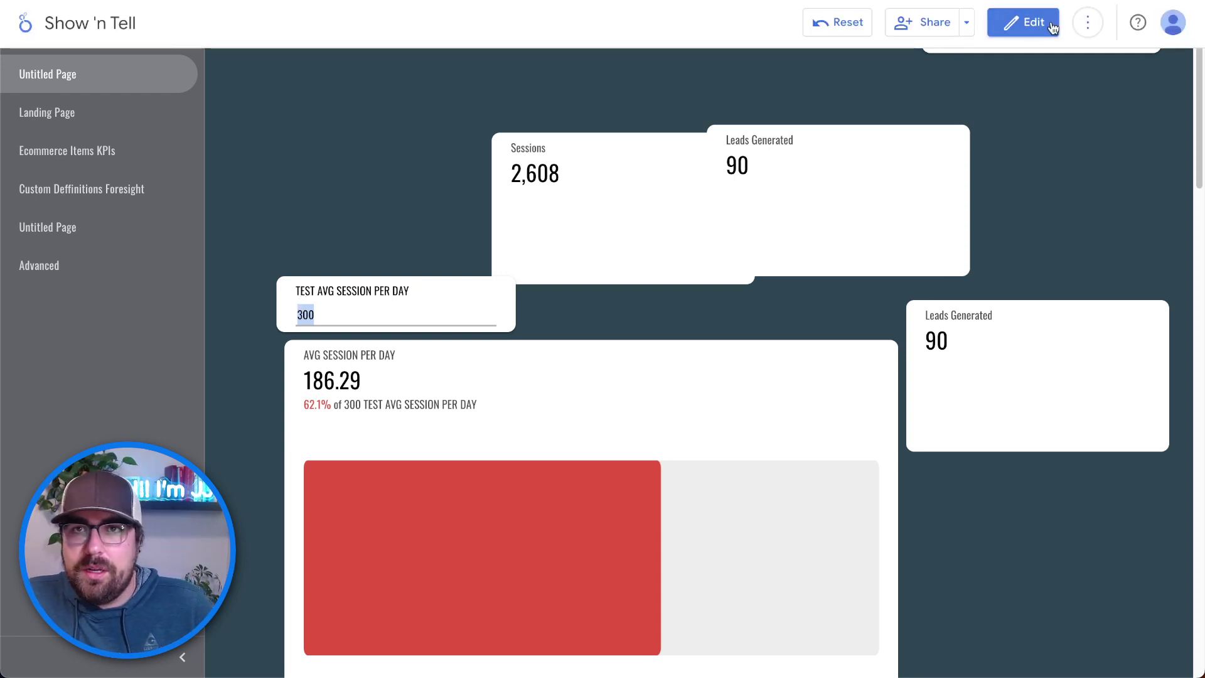
pyautogui.click(1023, 22)
pyautogui.moveTo(323, 207); pyautogui.dragTo(604, 325)
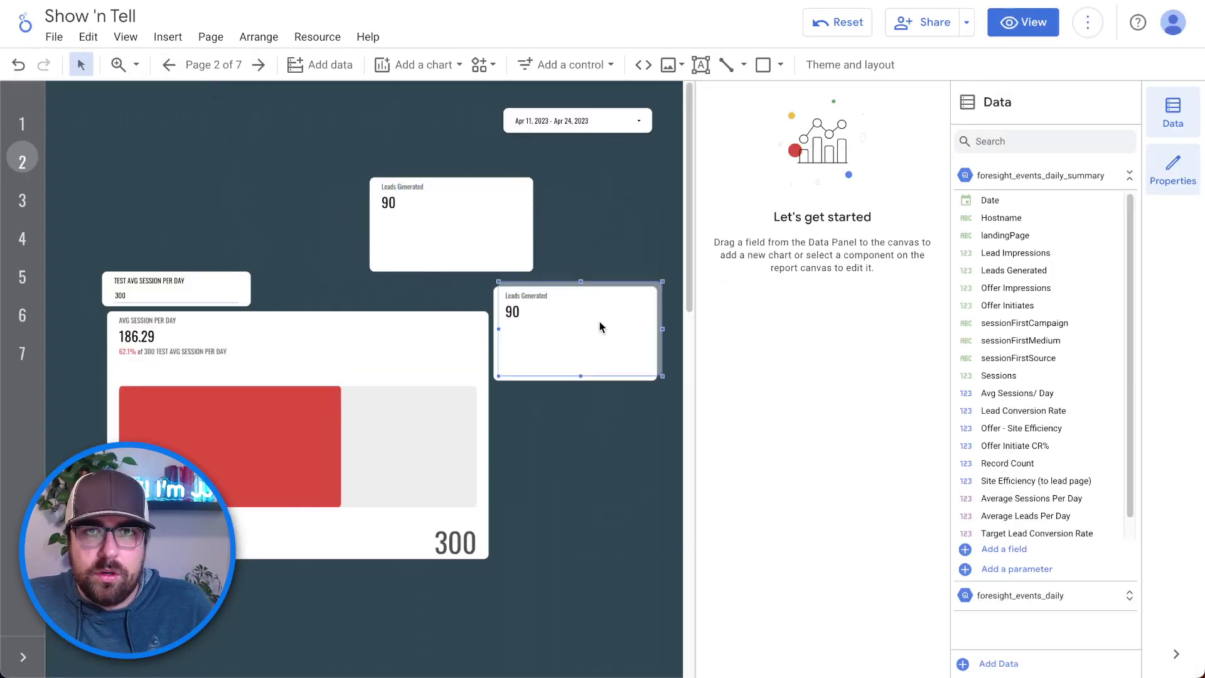
pyautogui.moveTo(237, 220)
pyautogui.mouseDown()
pyautogui.moveTo(267, 376)
pyautogui.moveTo(227, 248)
pyautogui.moveTo(237, 238)
pyautogui.mouseUp()
pyautogui.moveTo(479, 212); pyautogui.dragTo(548, 474)
pyautogui.click(444, 301)
pyautogui.click(455, 298)
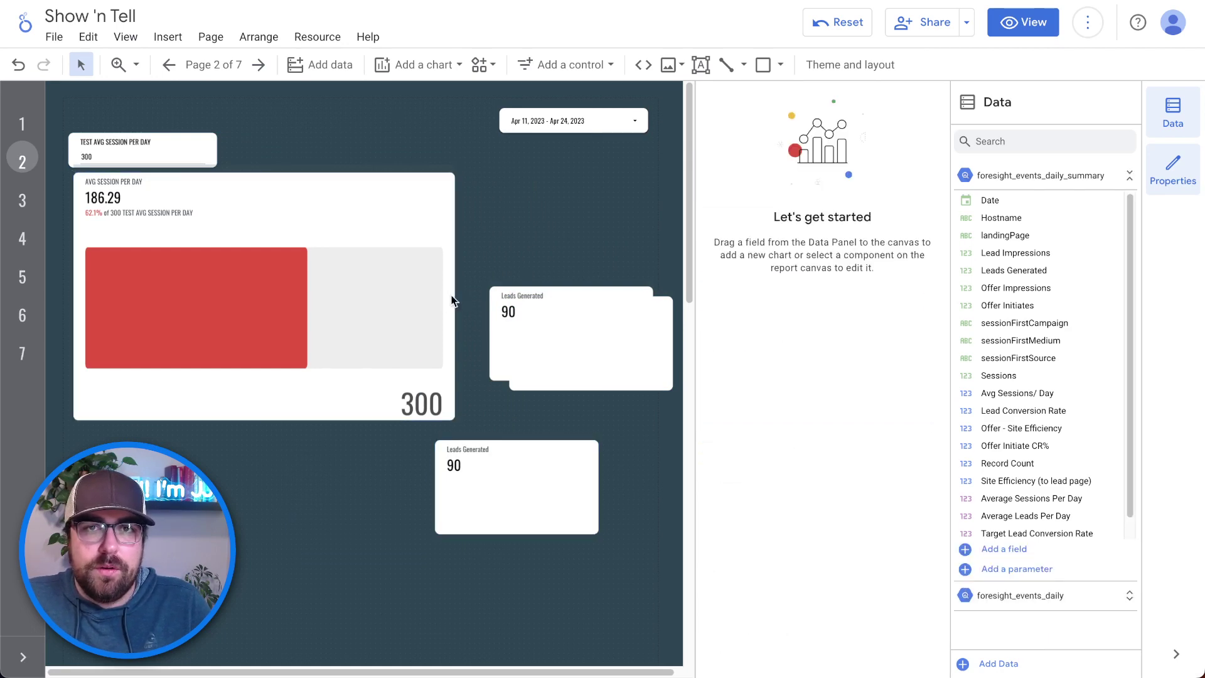
pyautogui.click(449, 301)
pyautogui.moveTo(458, 299); pyautogui.dragTo(387, 298)
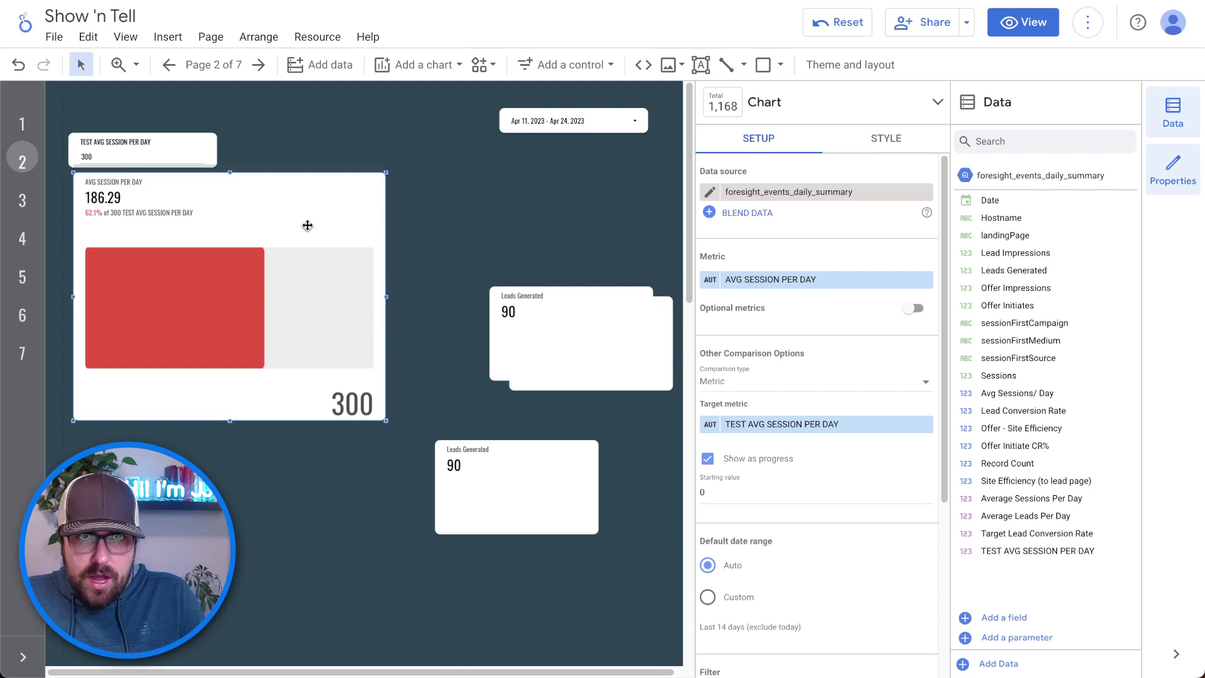
# Step: Delete the three leftover scorecards and place a duplicate of the gauge to its right
pyautogui.moveTo(543, 247); pyautogui.dragTo(433, 442)
pyautogui.press('Delete')
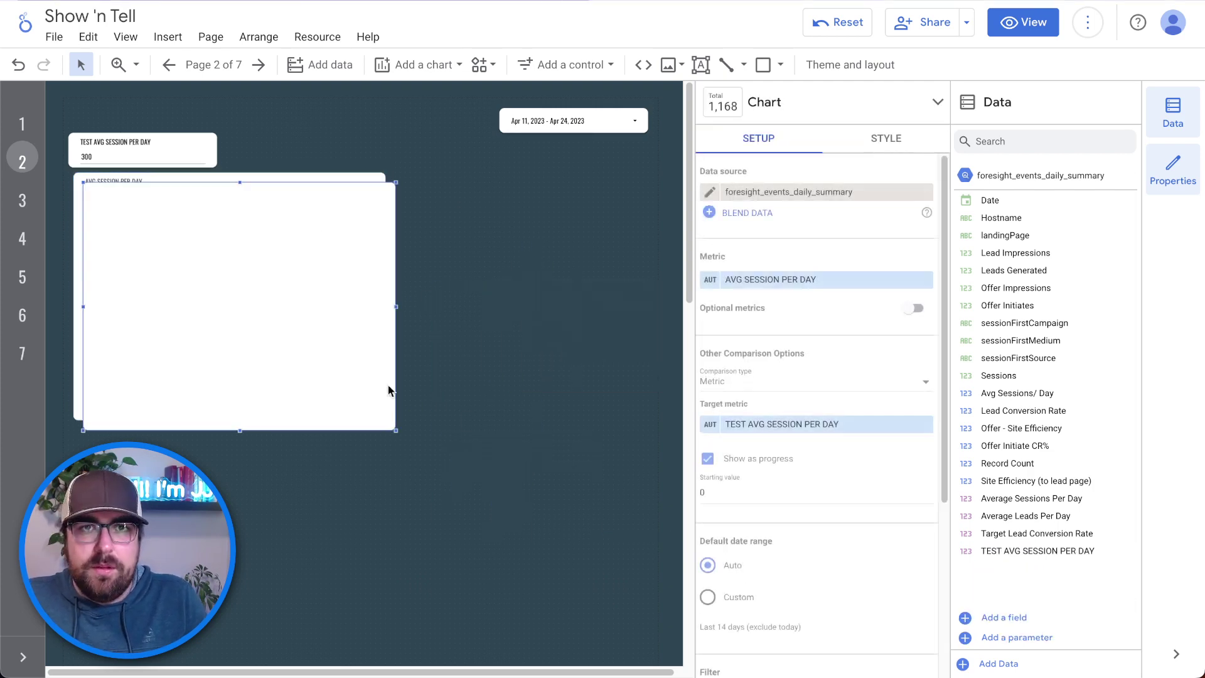
pyautogui.moveTo(368, 377); pyautogui.dragTo(659, 379)
pyautogui.moveTo(557, 494); pyautogui.dragTo(151, 309)
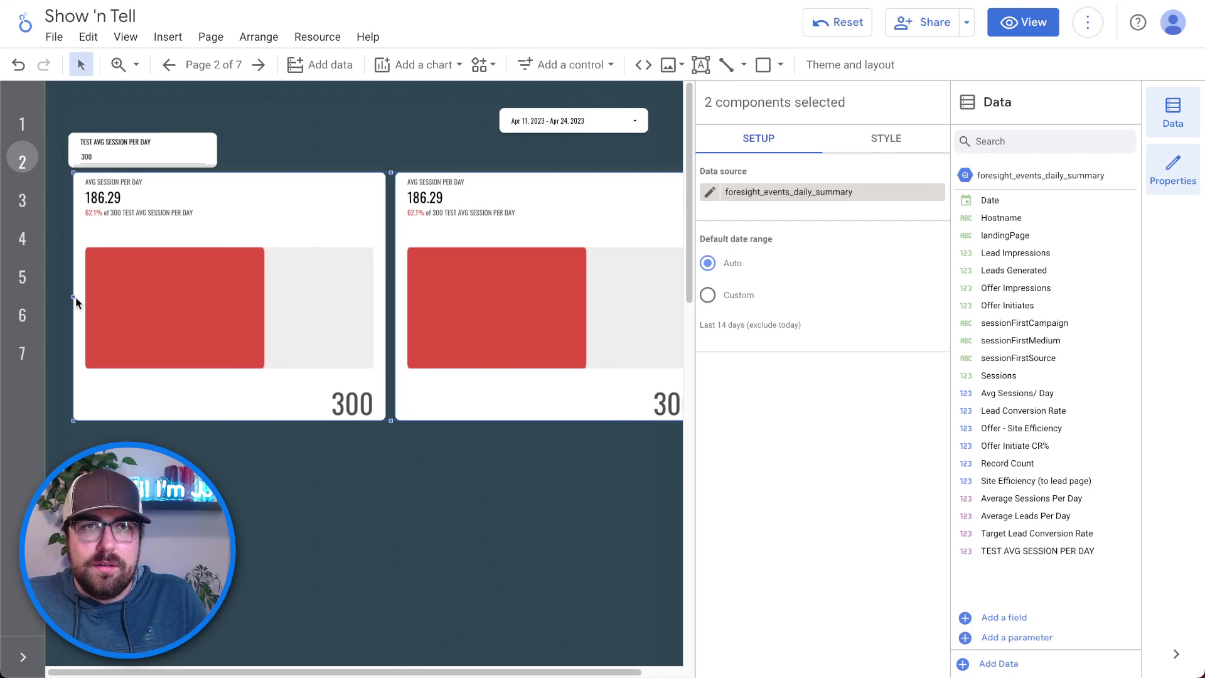
# Step: Hide the Data panel, then widen both gauge scorecards and shift them left
pyautogui.click(1172, 113)
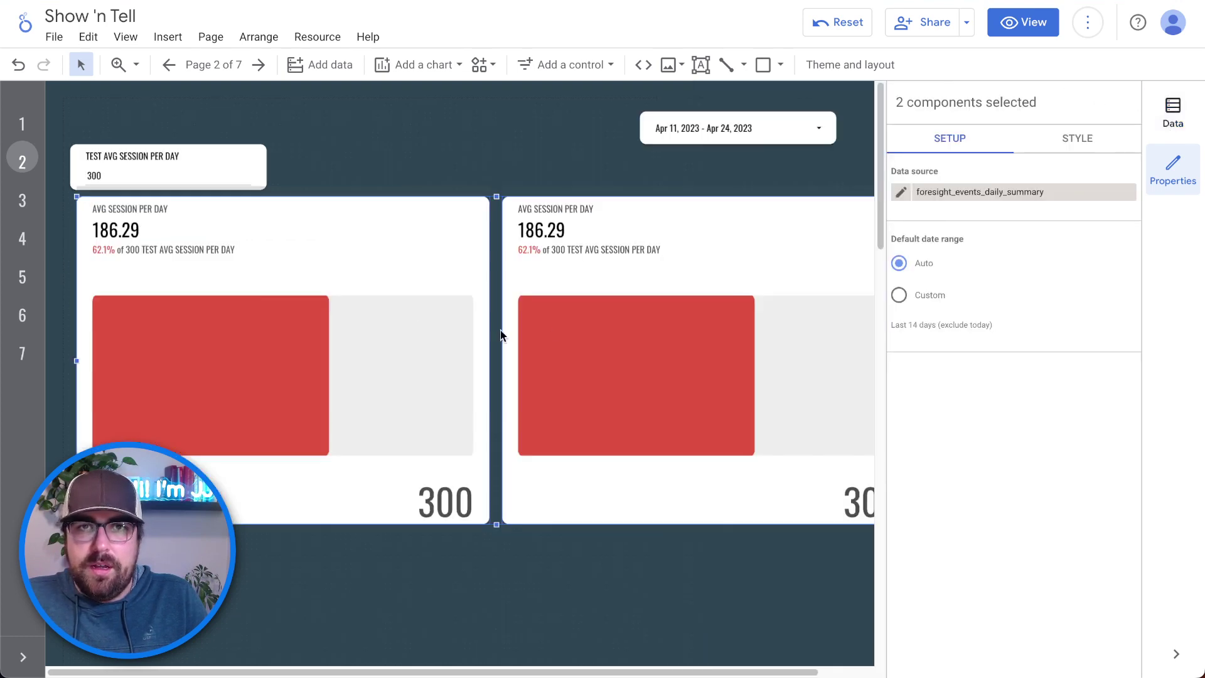
pyautogui.moveTo(77, 363); pyautogui.dragTo(216, 359)
pyautogui.moveTo(671, 220); pyautogui.dragTo(563, 225)
pyautogui.click(592, 168)
# Step: Turn off Show as progress on the right scorecard, add a Date sparkline, and preview
pyautogui.click(607, 257)
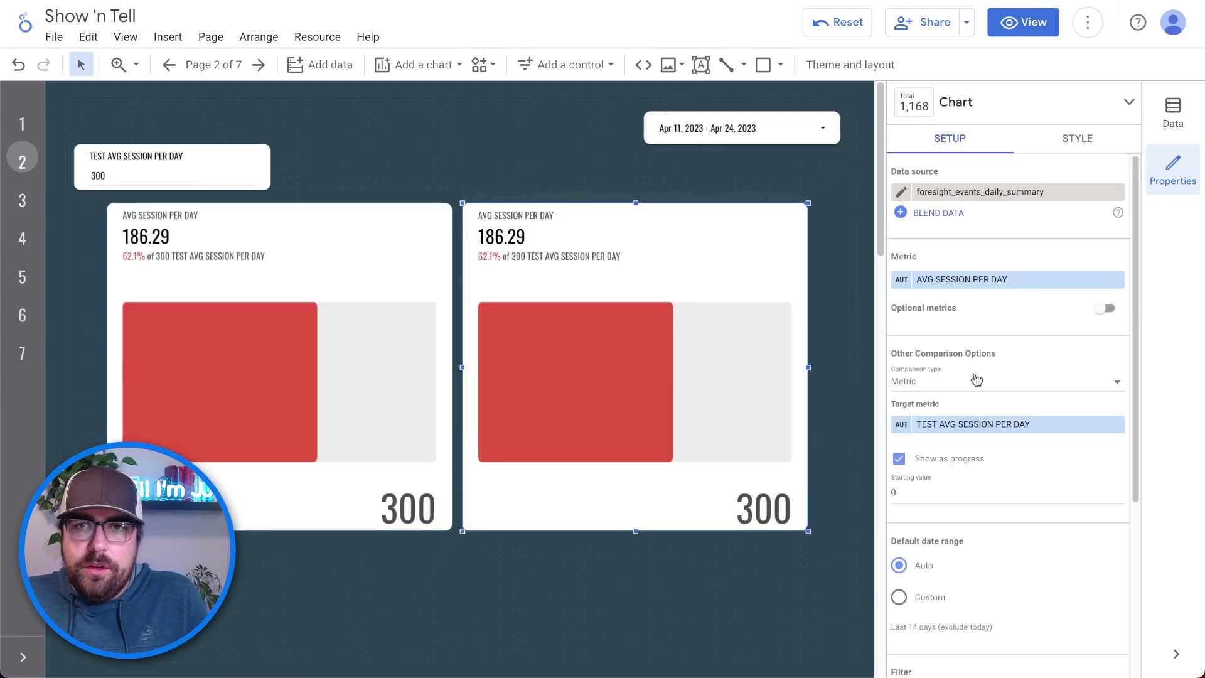
pyautogui.click(938, 466)
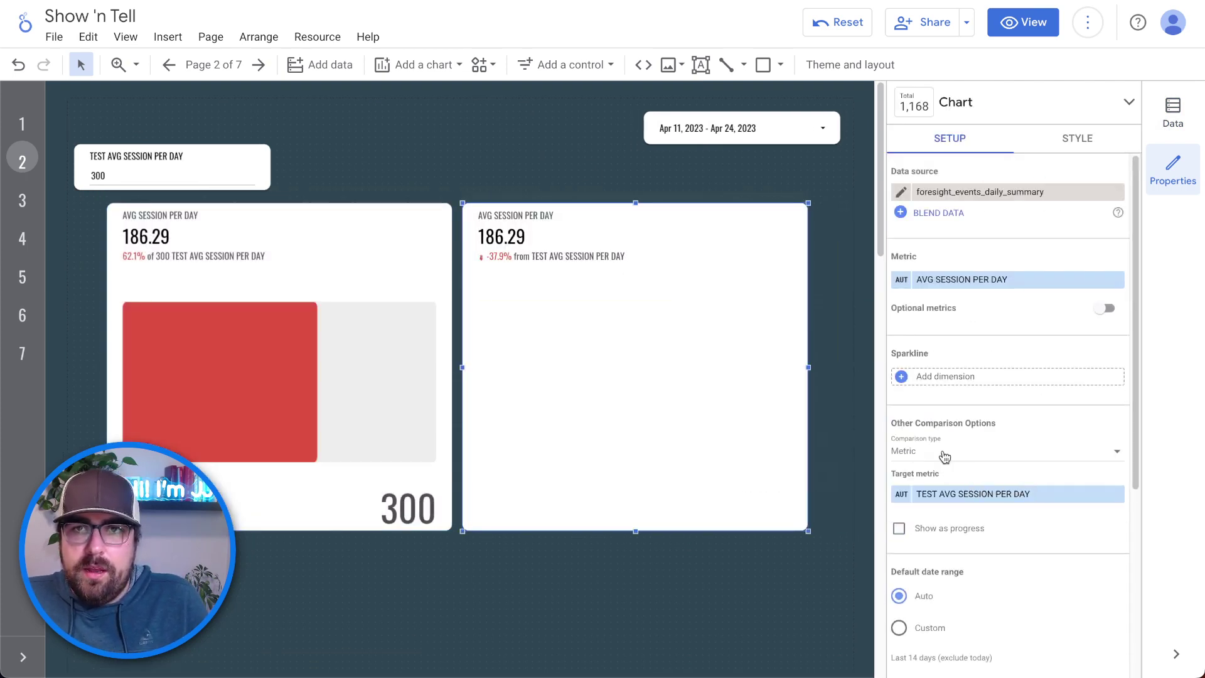
pyautogui.click(940, 379)
pyautogui.write('DATE')
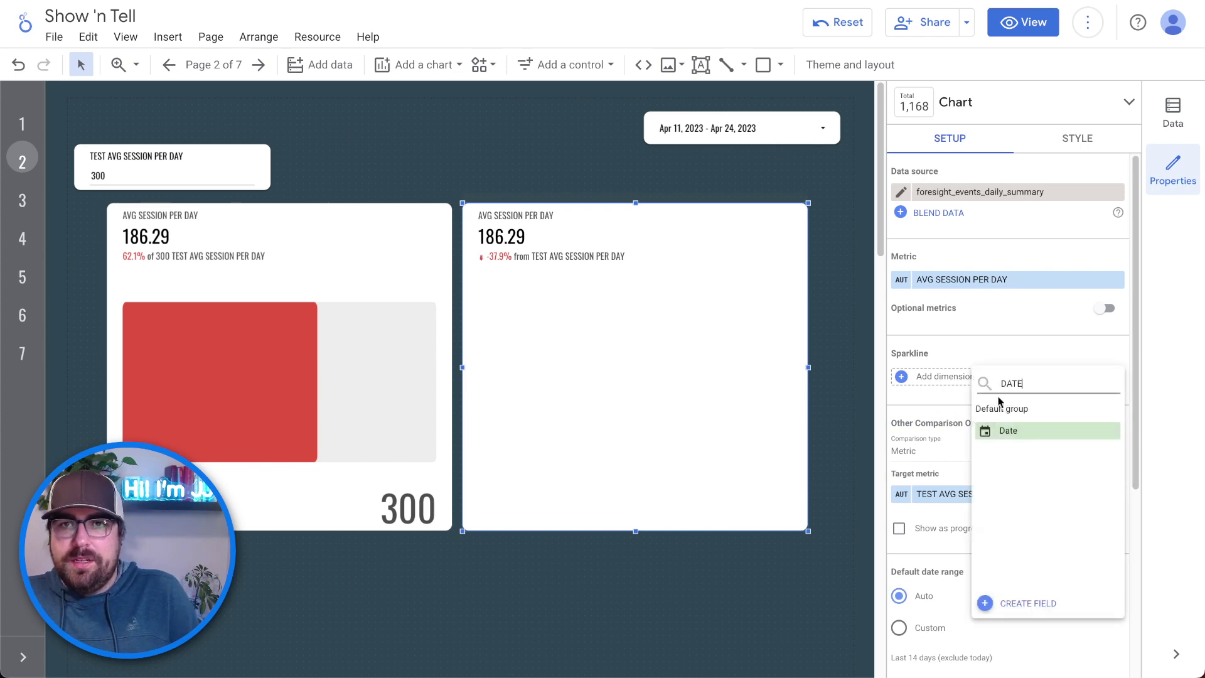
pyautogui.click(1009, 432)
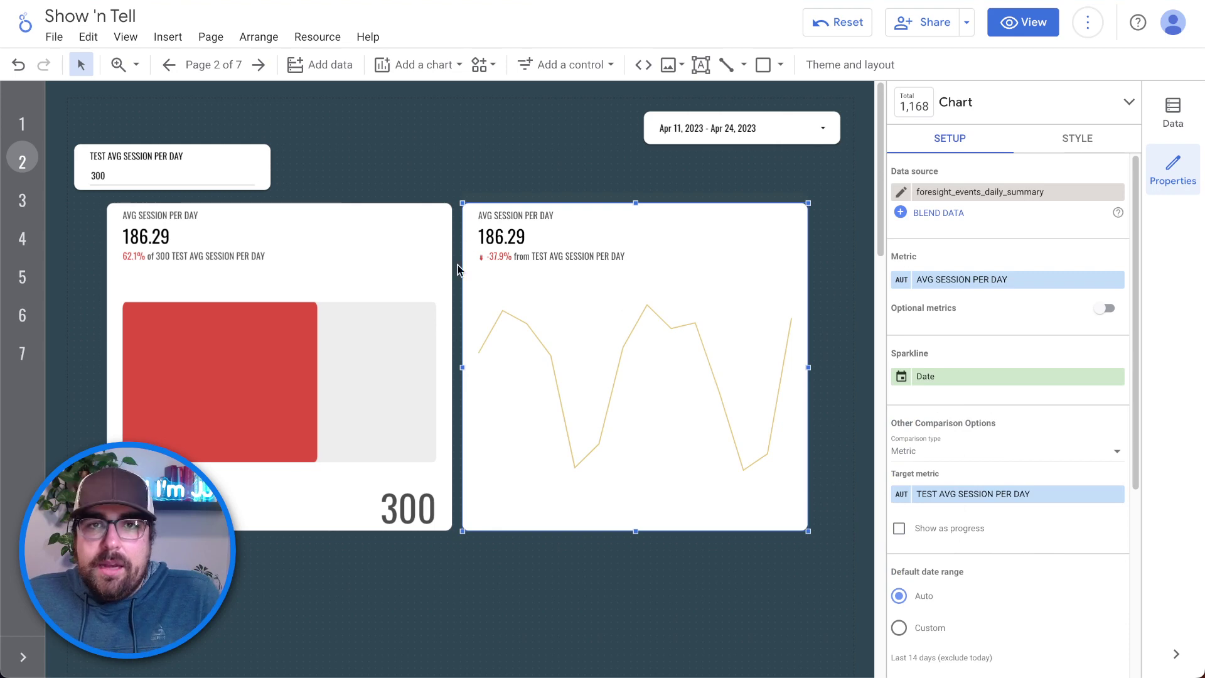
pyautogui.click(1025, 23)
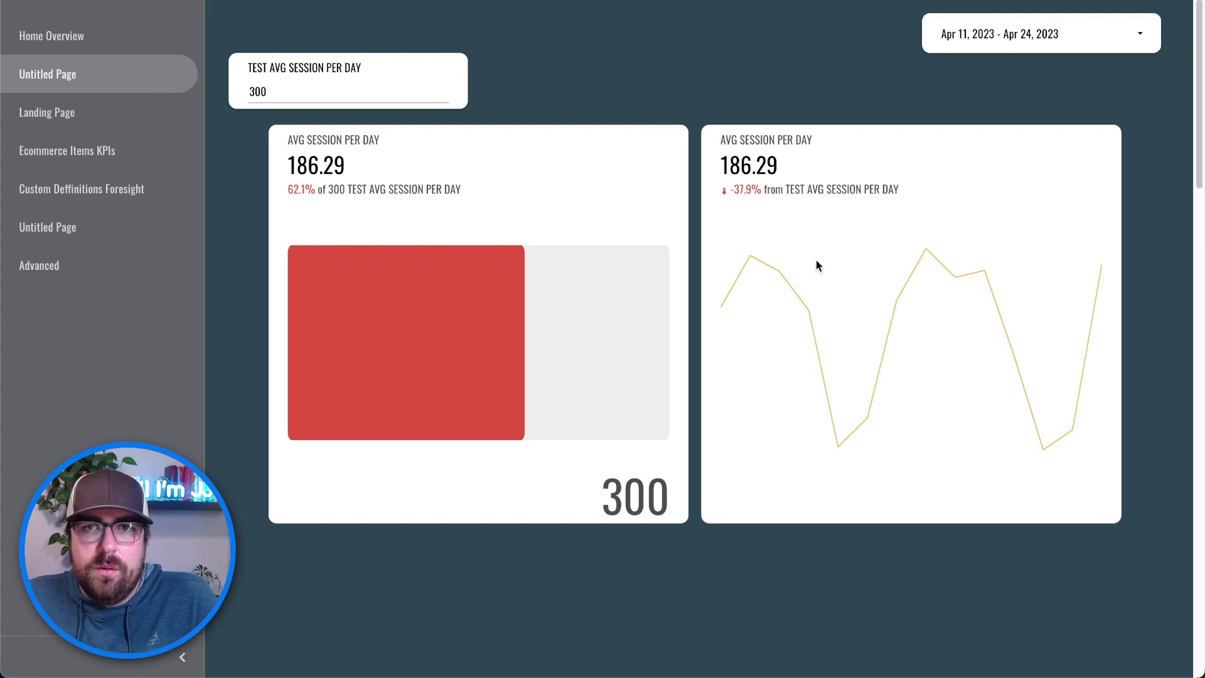
# Step: In preview, set the TEST AVG SESSION PER DAY target to 100
pyautogui.moveTo(739, 188); pyautogui.dragTo(901, 190)
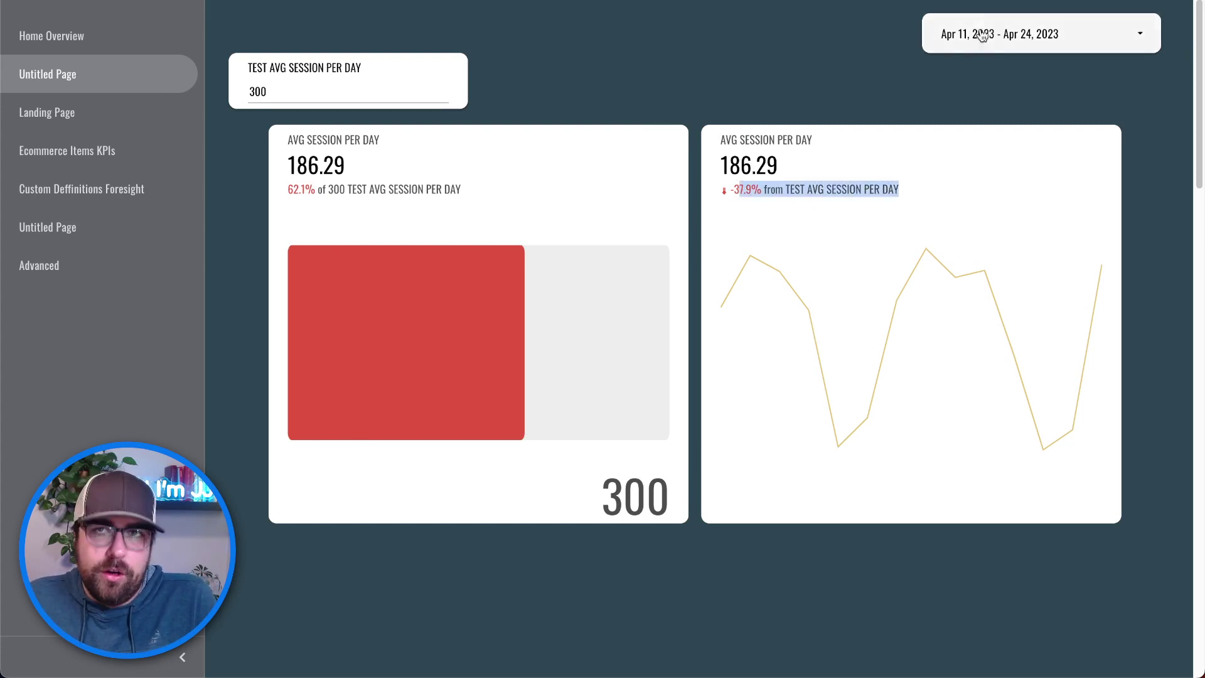
pyautogui.click(354, 91)
pyautogui.write('1')
pyautogui.press('Return')
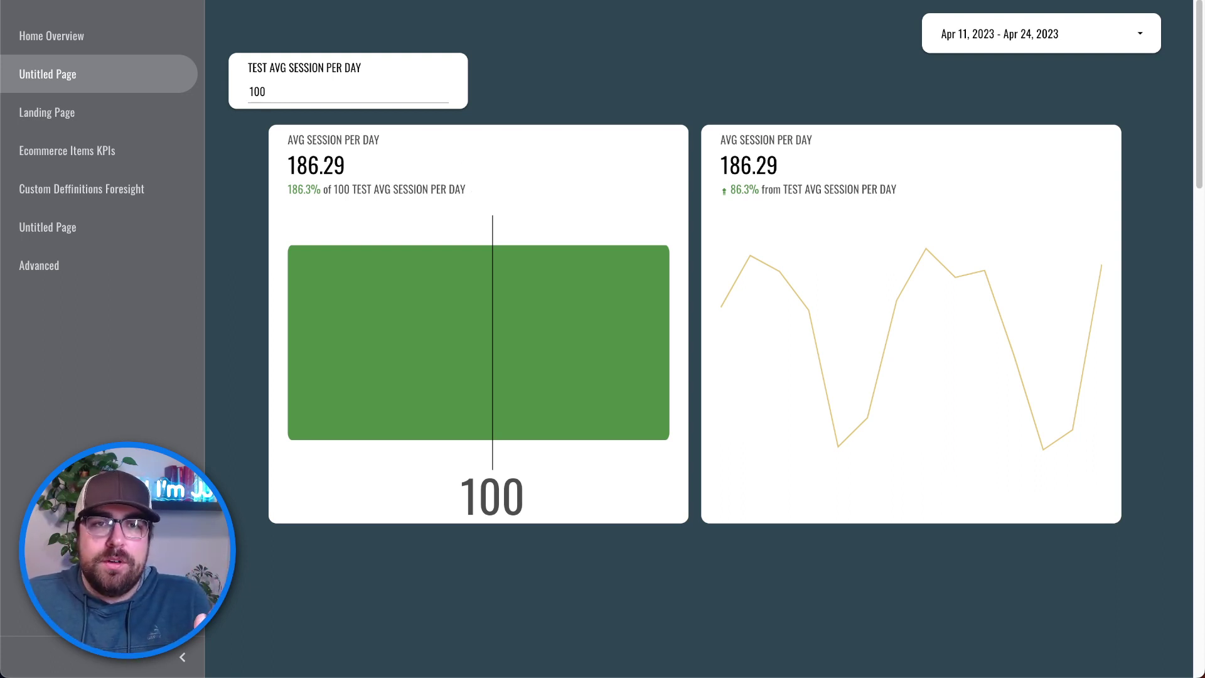
# Step: Change the target to 150, reaching 124.9% of target, and return to edit mode
pyautogui.doubleClick(291, 94)
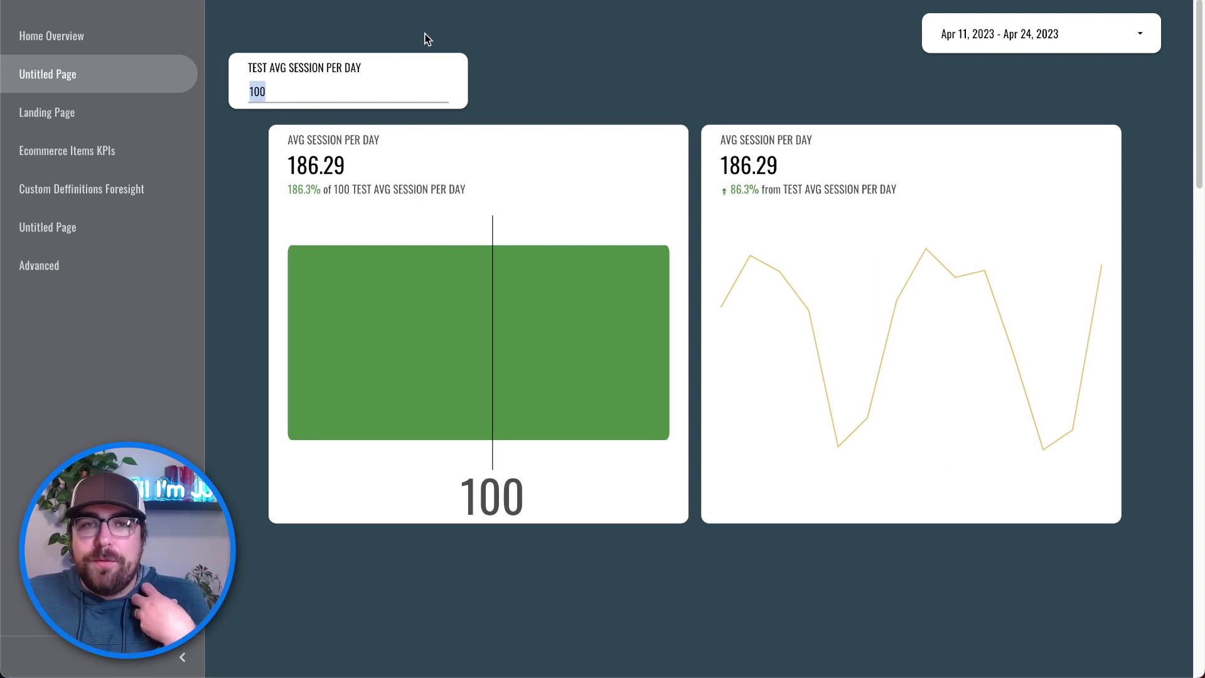
pyautogui.moveTo(427, 39)
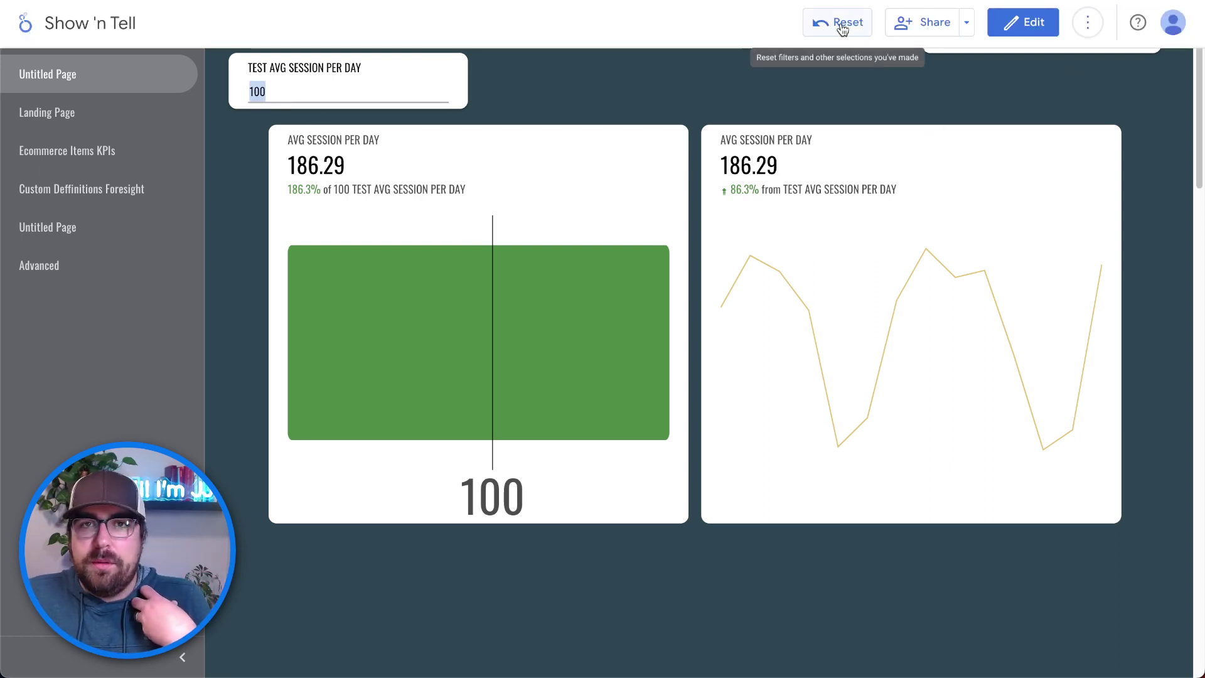
pyautogui.write('150')
pyautogui.press('Return')
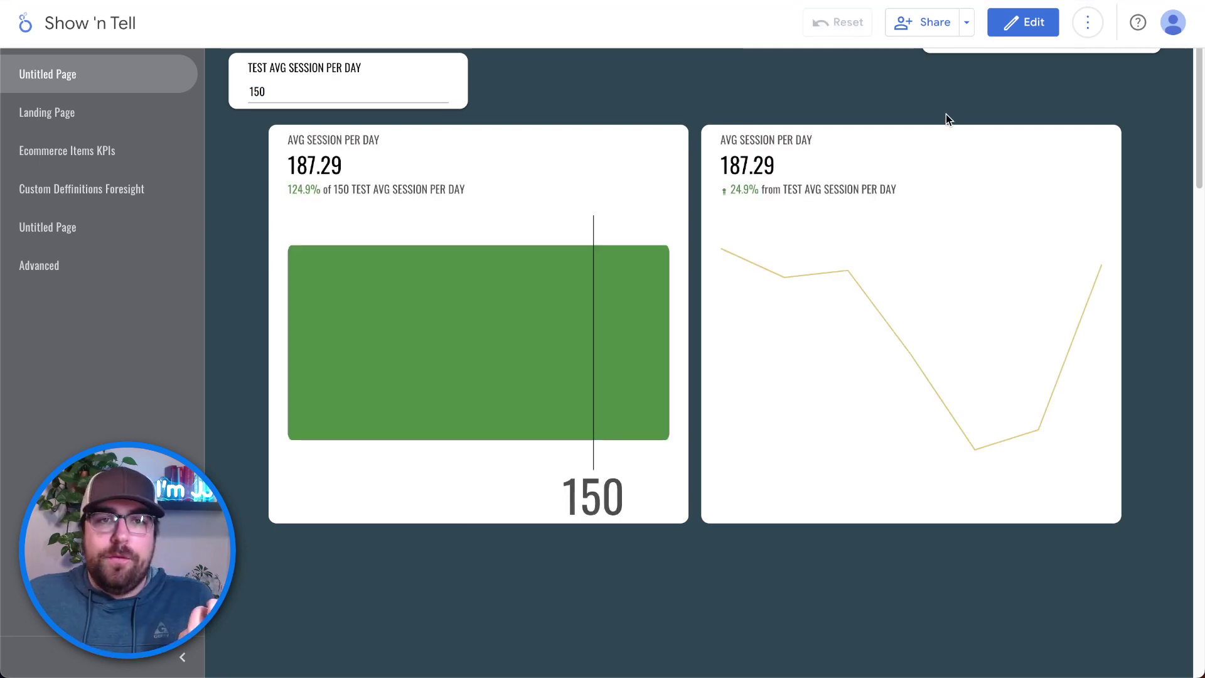
pyautogui.click(1057, 16)
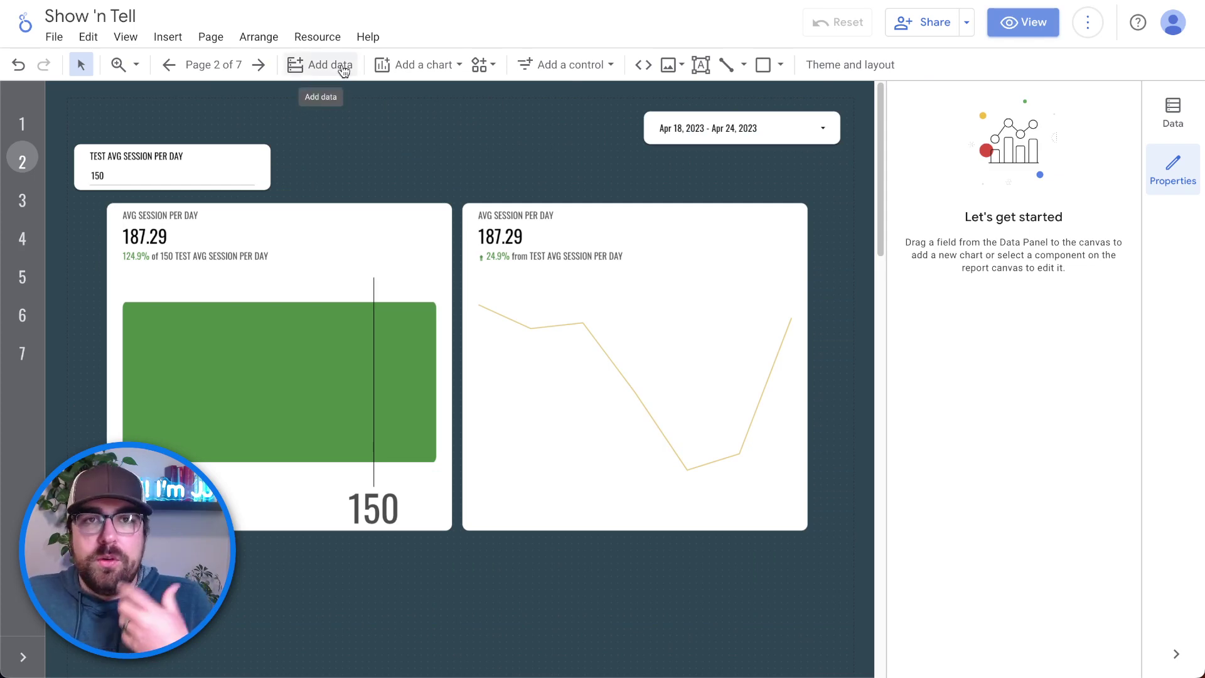
# Step: Add a new button control near the top of page 2
pyautogui.click(444, 68)
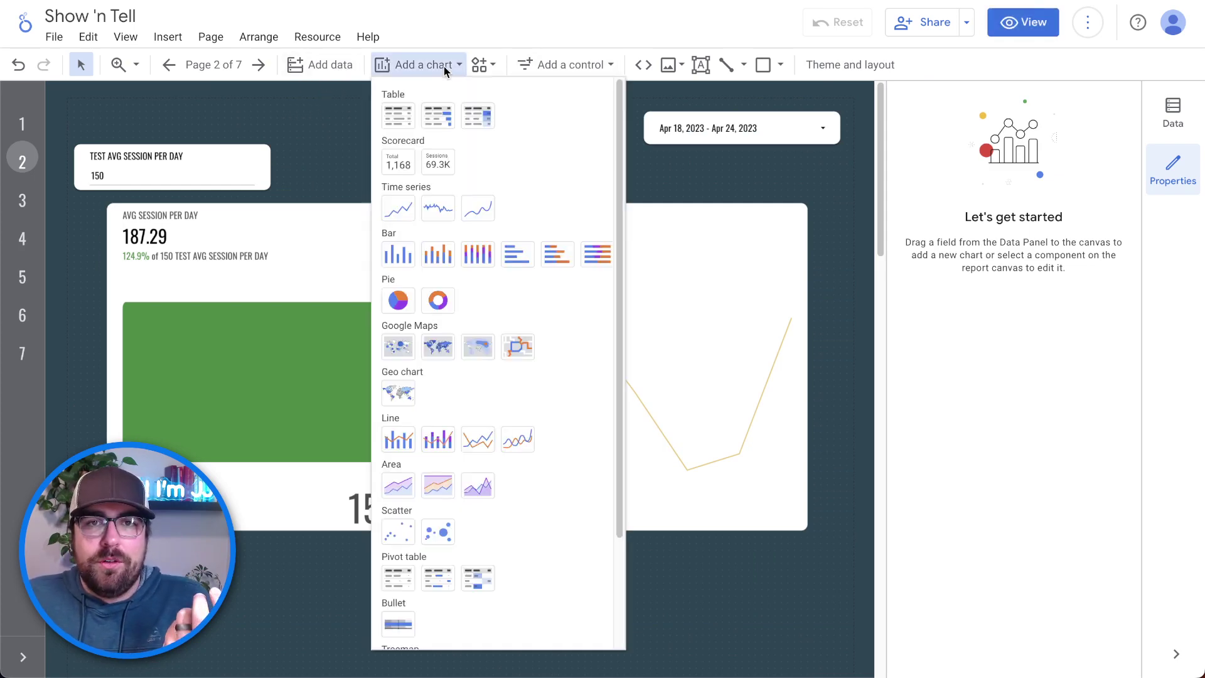
pyautogui.click(331, 127)
pyautogui.click(567, 65)
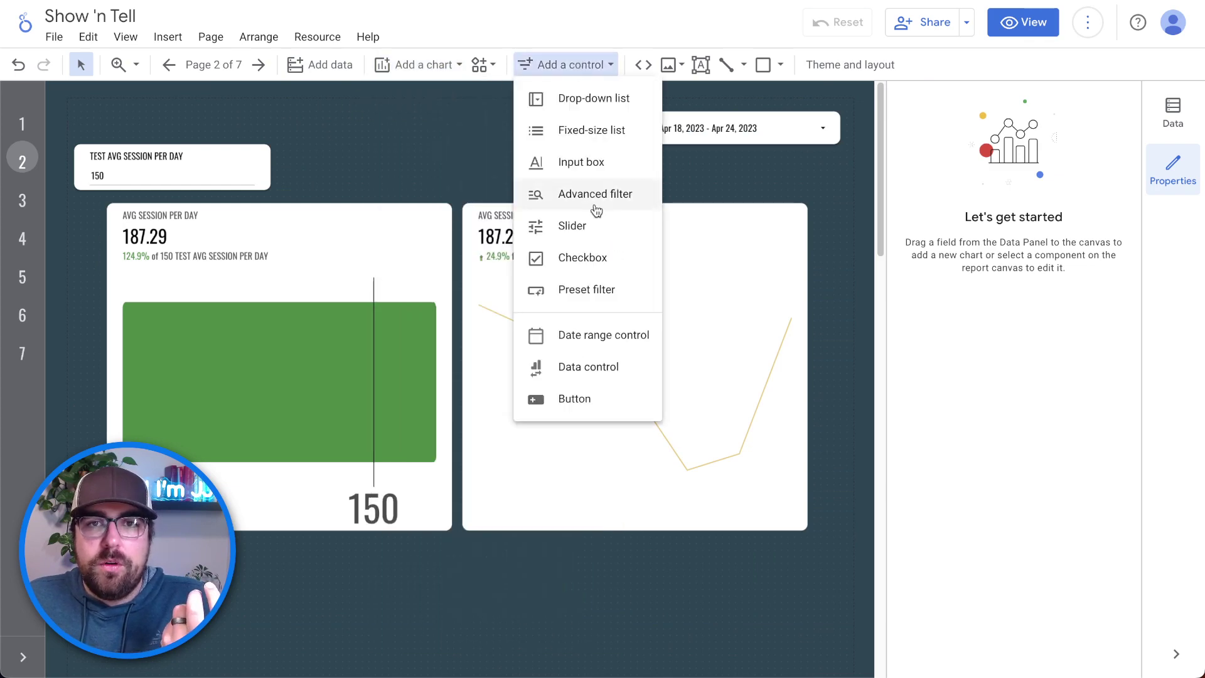
pyautogui.click(593, 405)
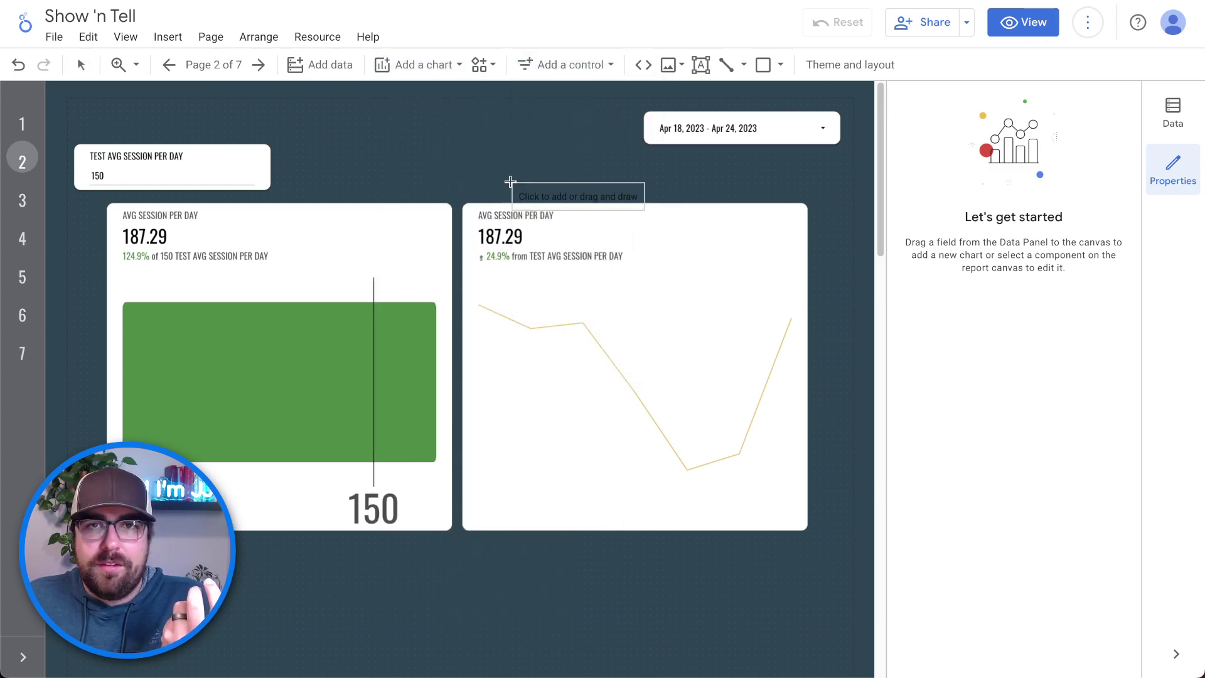
pyautogui.click(484, 125)
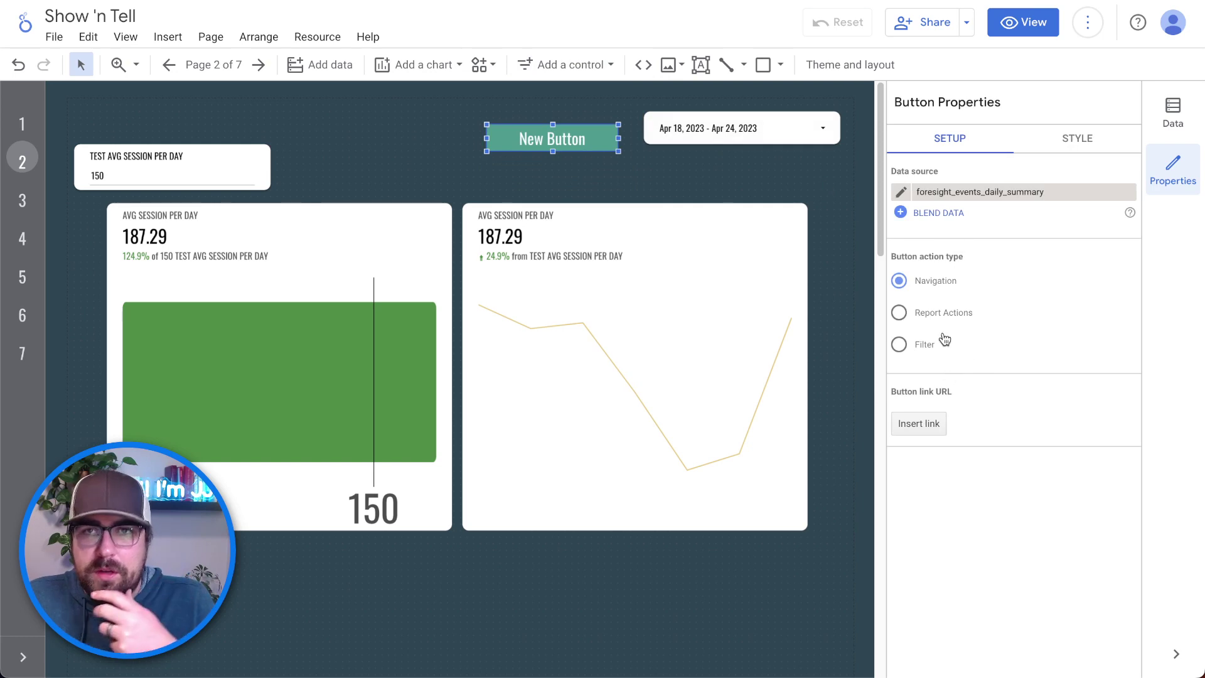
# Step: Set the button's action to Report Actions > Reset filters and label it RESET CALCULATOR
pyautogui.click(923, 317)
pyautogui.click(928, 345)
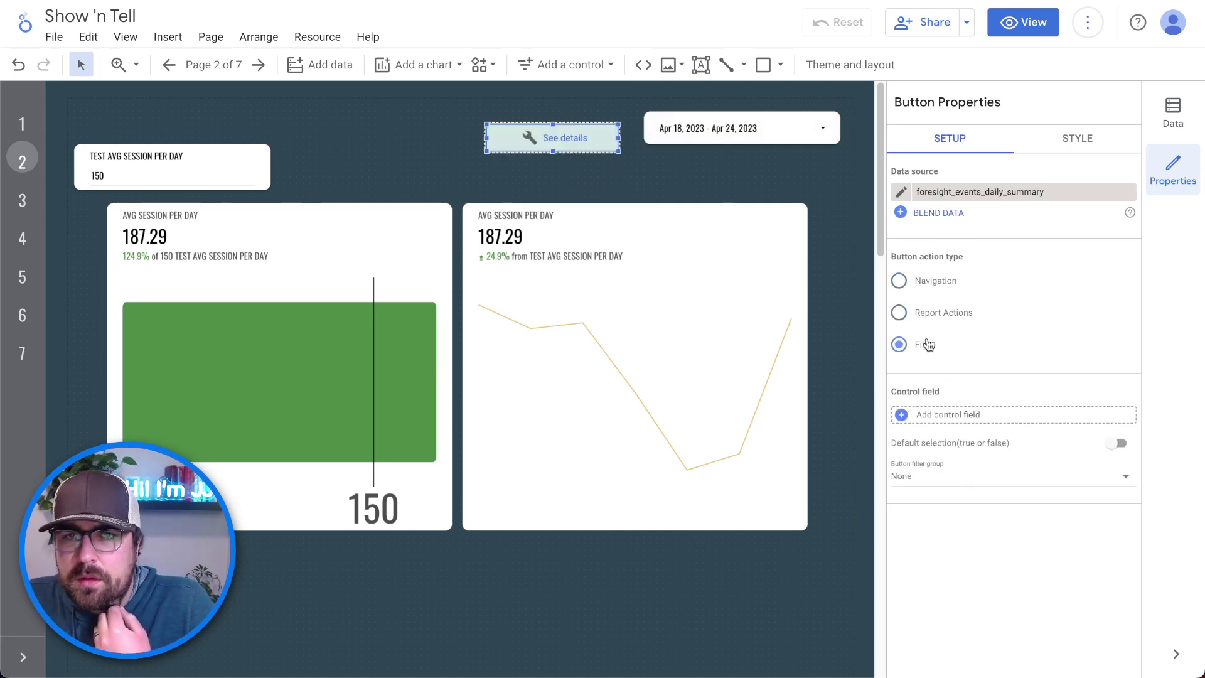
pyautogui.click(928, 314)
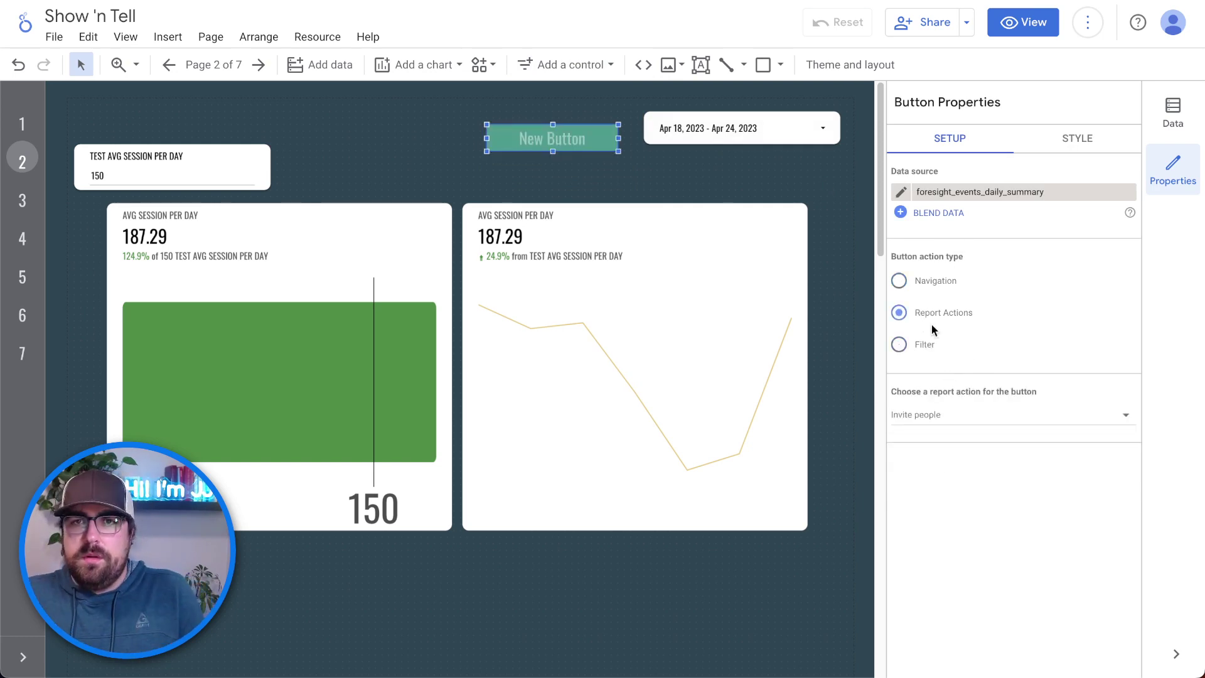
pyautogui.click(942, 413)
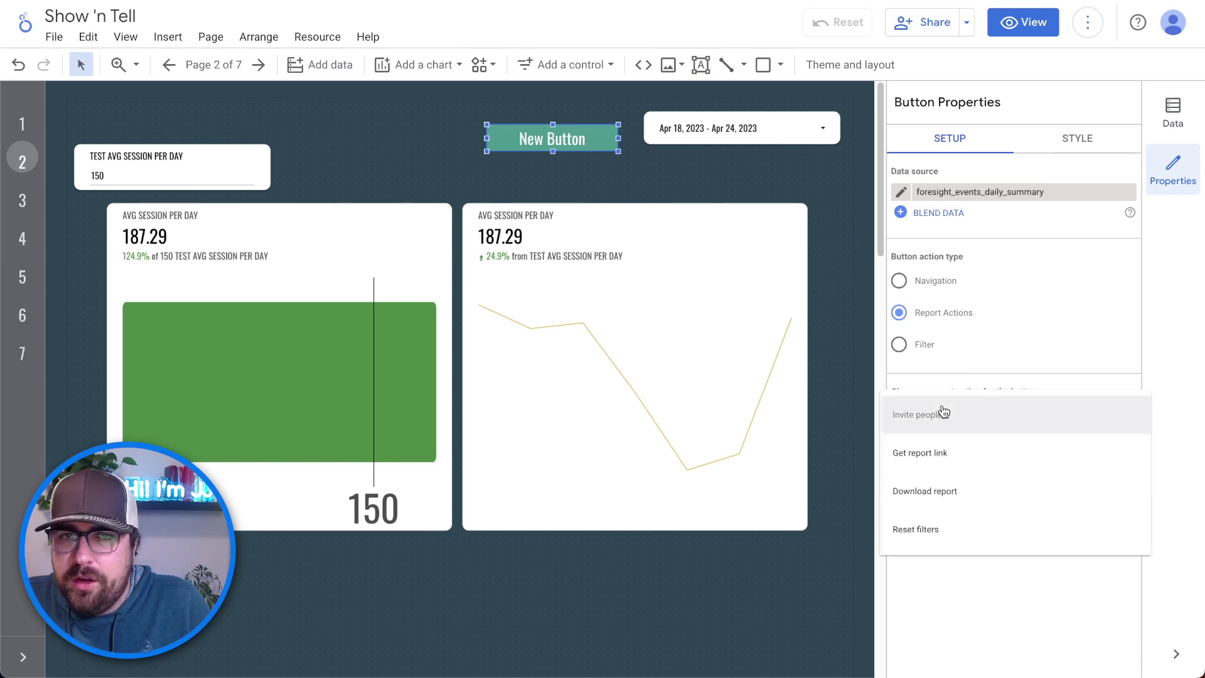
pyautogui.click(968, 525)
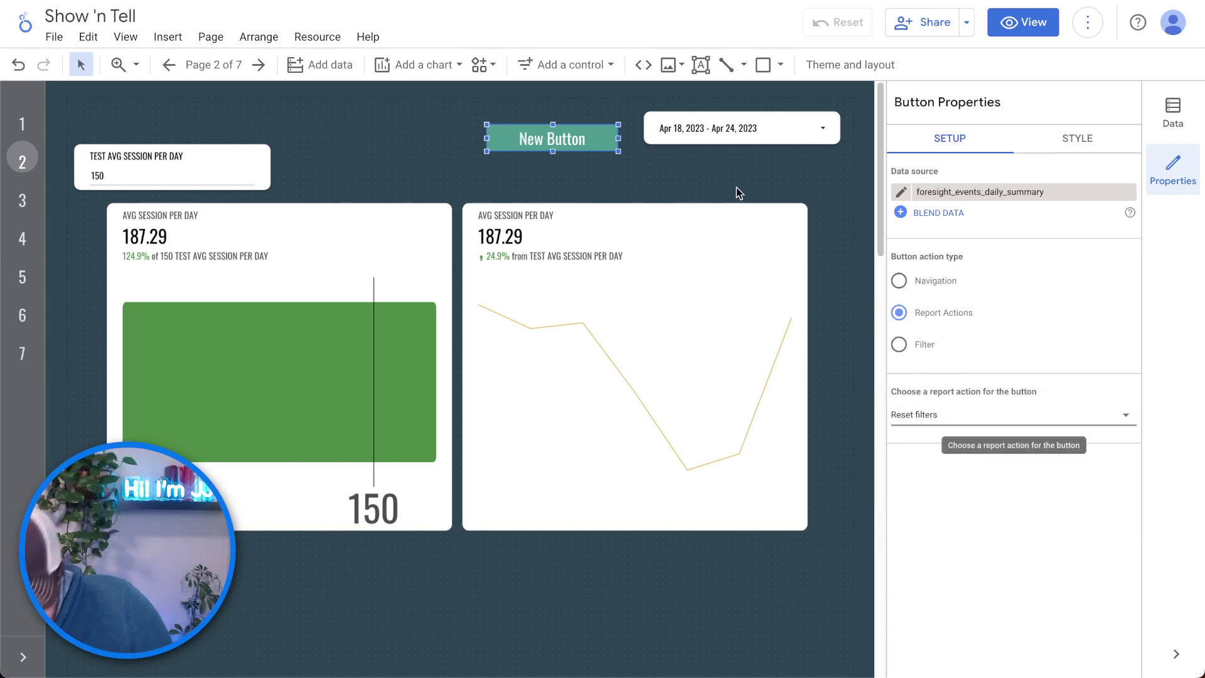
pyautogui.tripleClick(559, 139)
pyautogui.write('R')
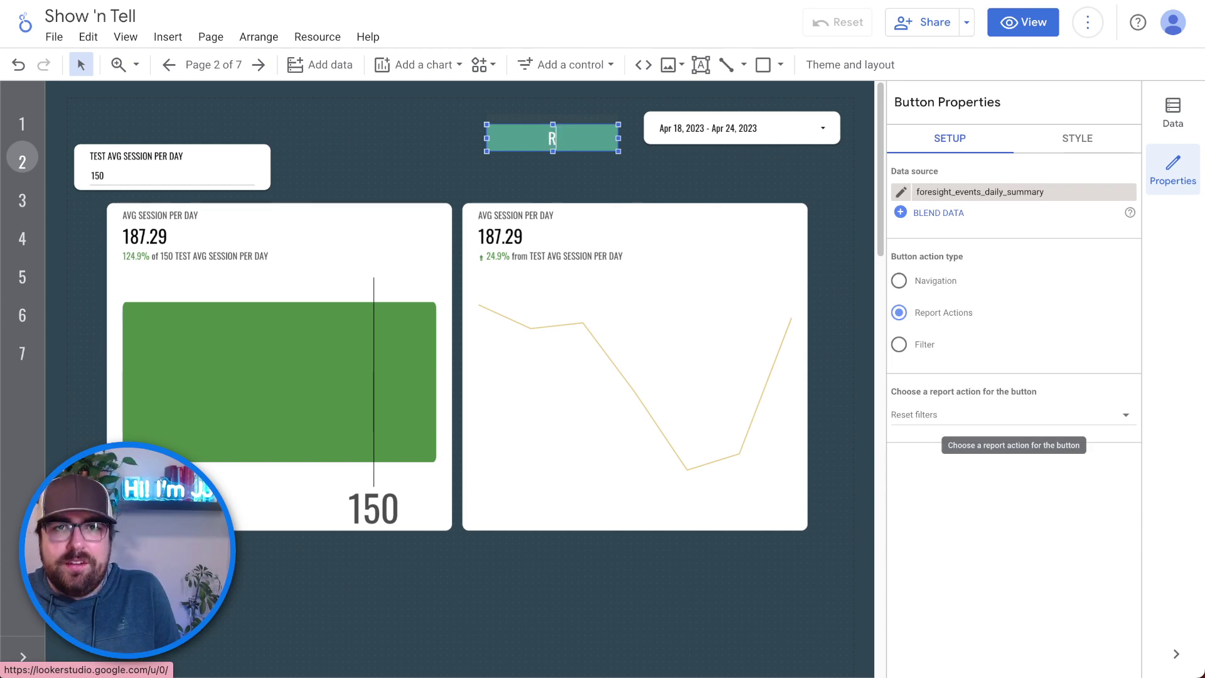
pyautogui.write('ESET CALCUL')
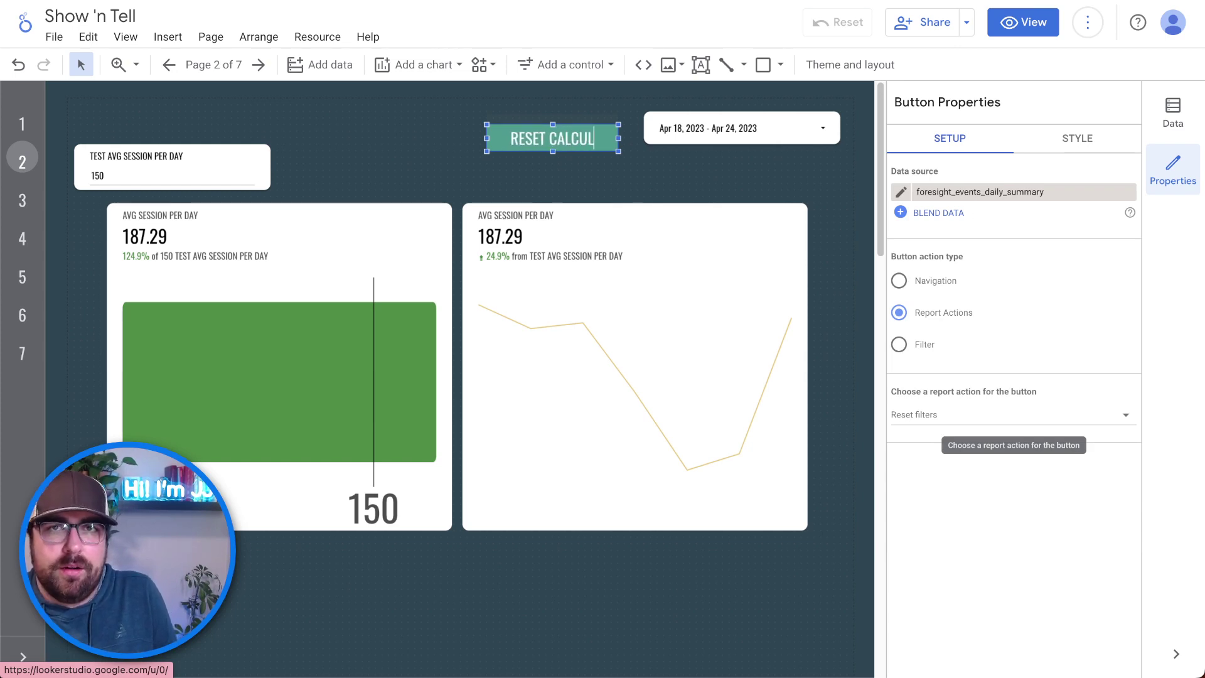
pyautogui.write('ATOR')
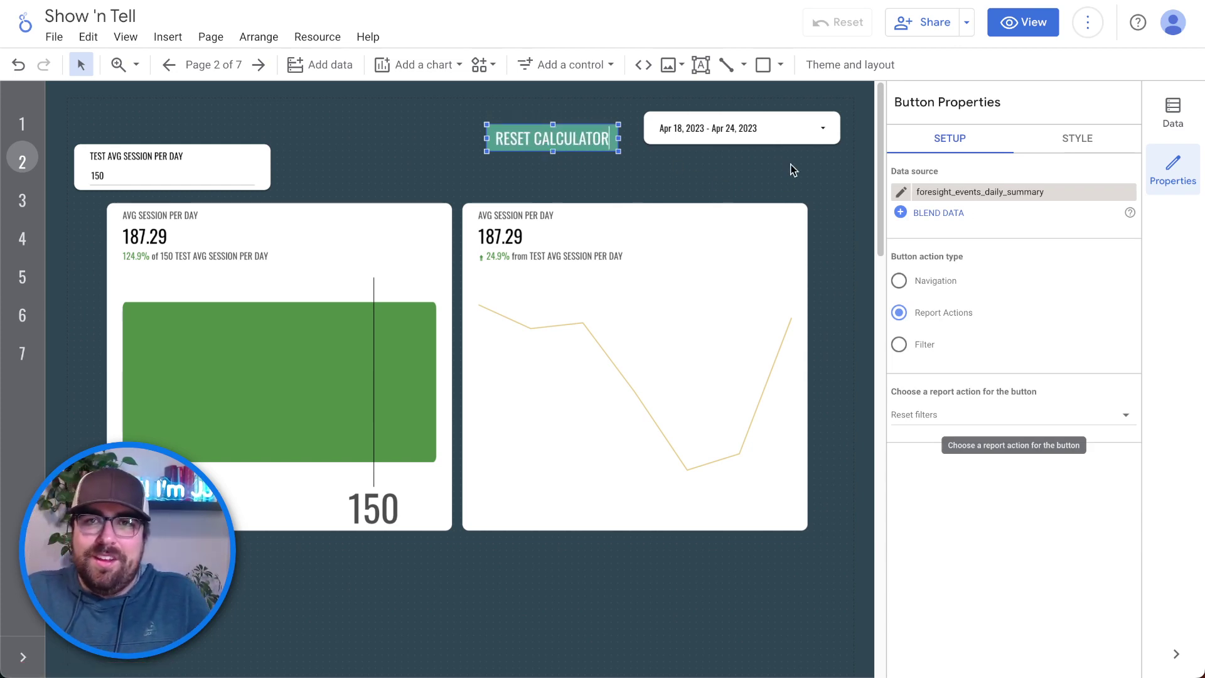
# Step: In view mode, set the test session target to 5,000, then use RESET CALCULATOR to restore 150
pyautogui.click(1032, 30)
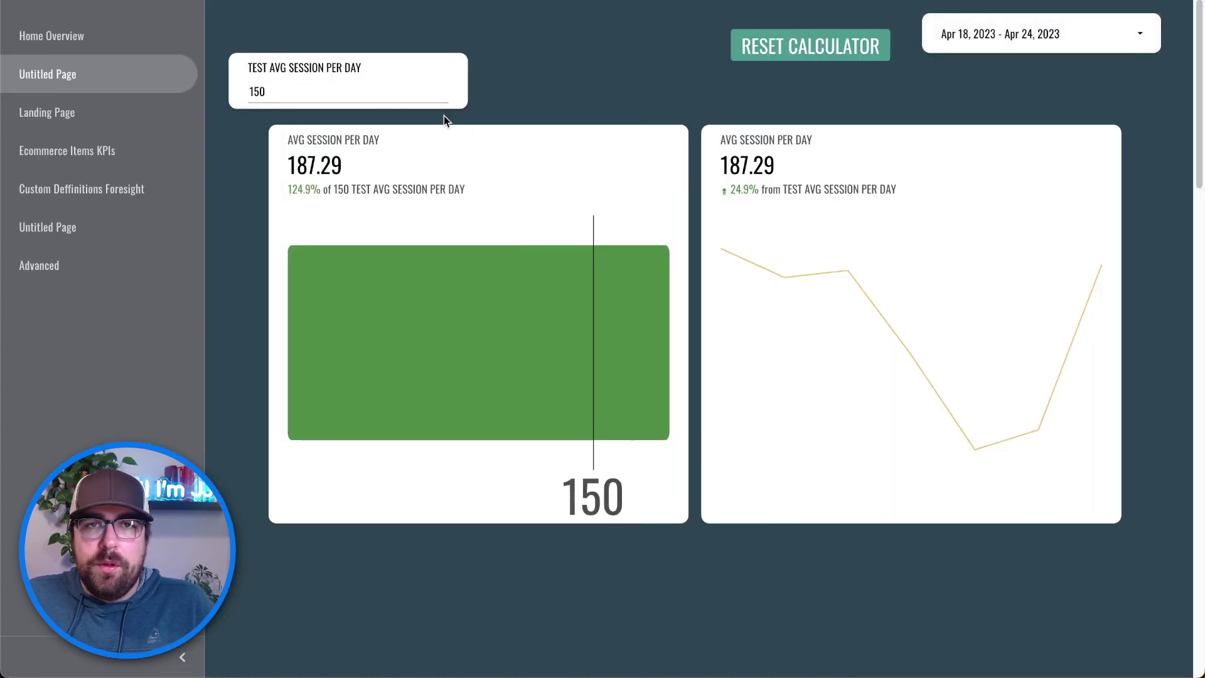
pyautogui.click(328, 93)
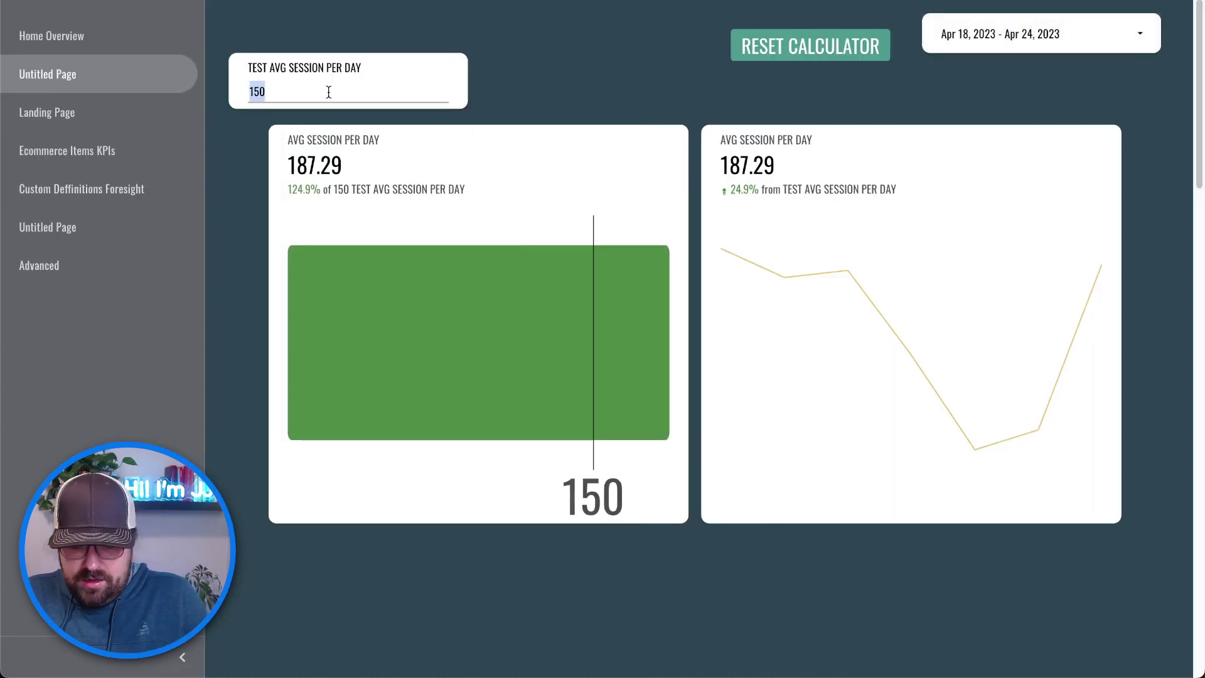
pyautogui.write('5')
pyautogui.press('Return')
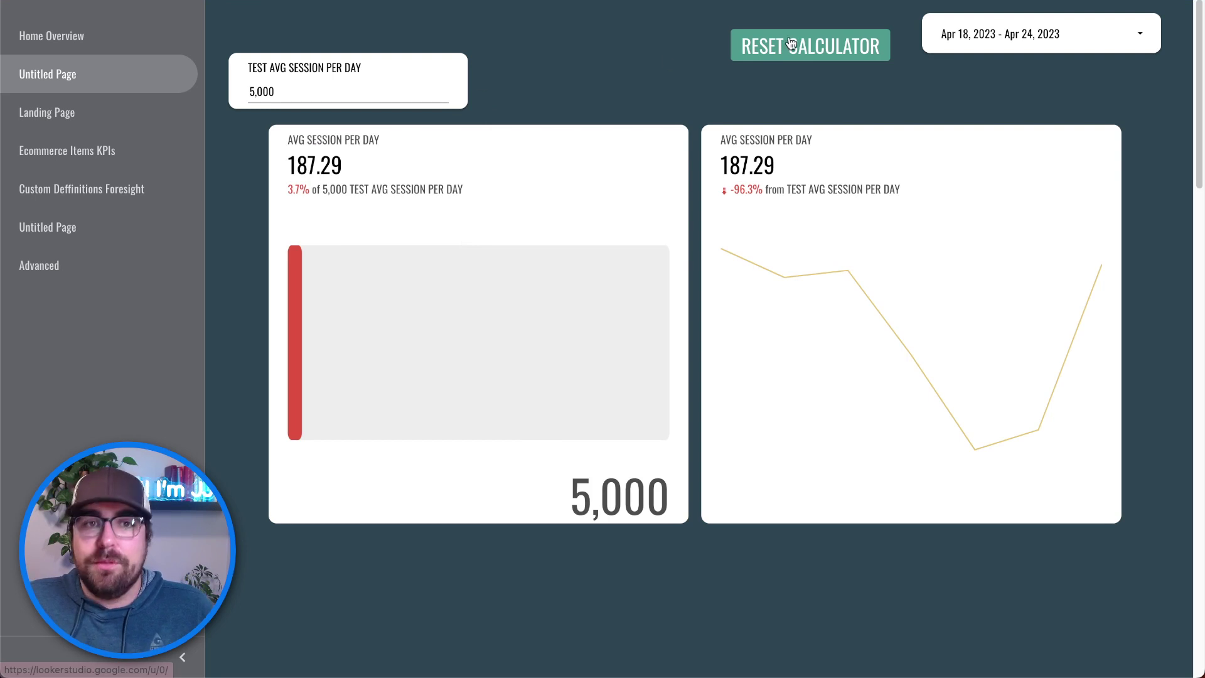
pyautogui.click(762, 58)
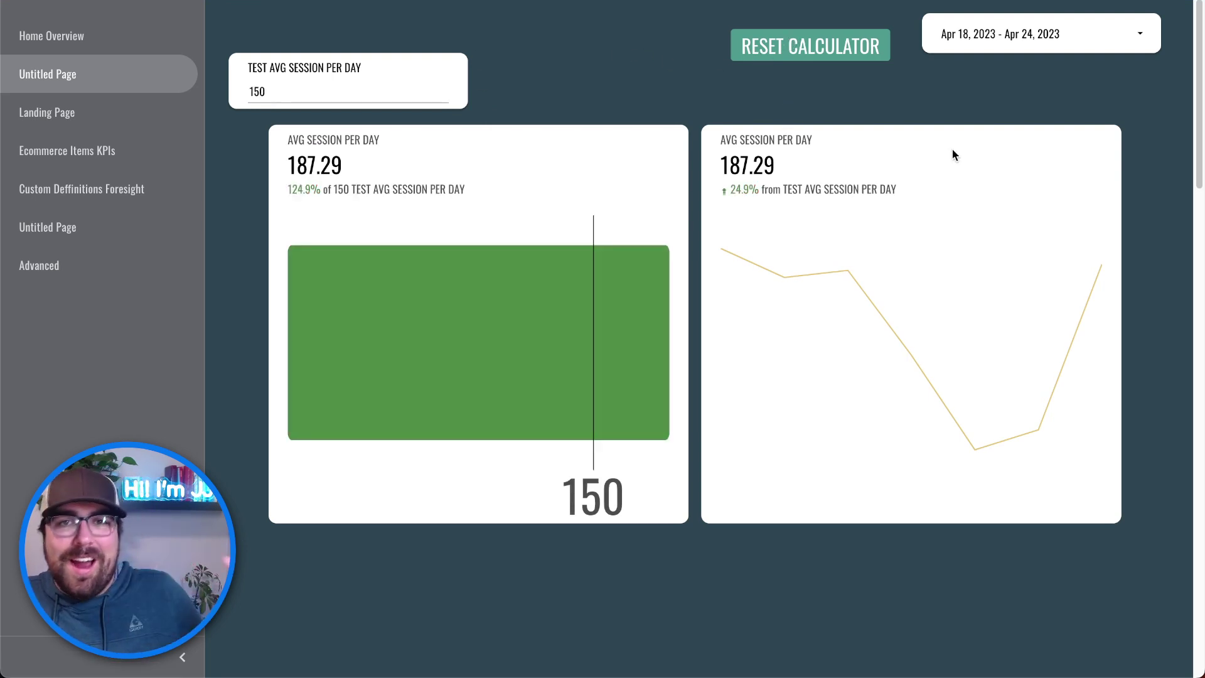
# Step: On Home Overview in edit mode, add a button beside the target inputs
pyautogui.click(82, 36)
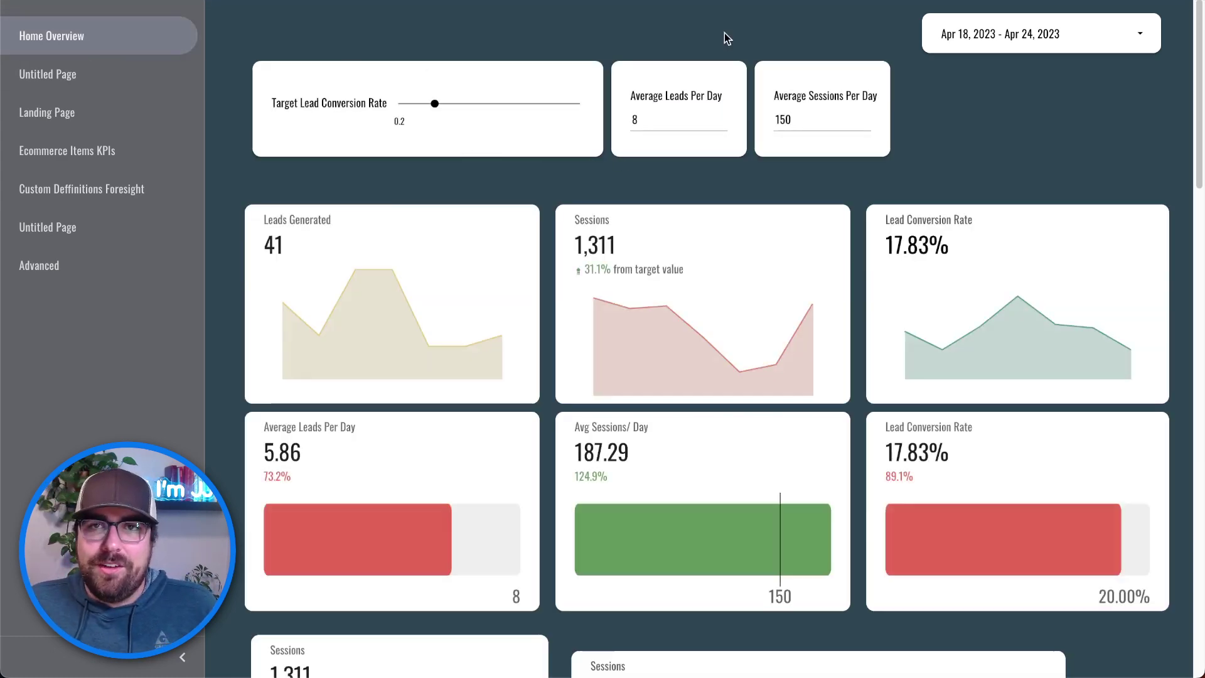
pyautogui.moveTo(746, 16)
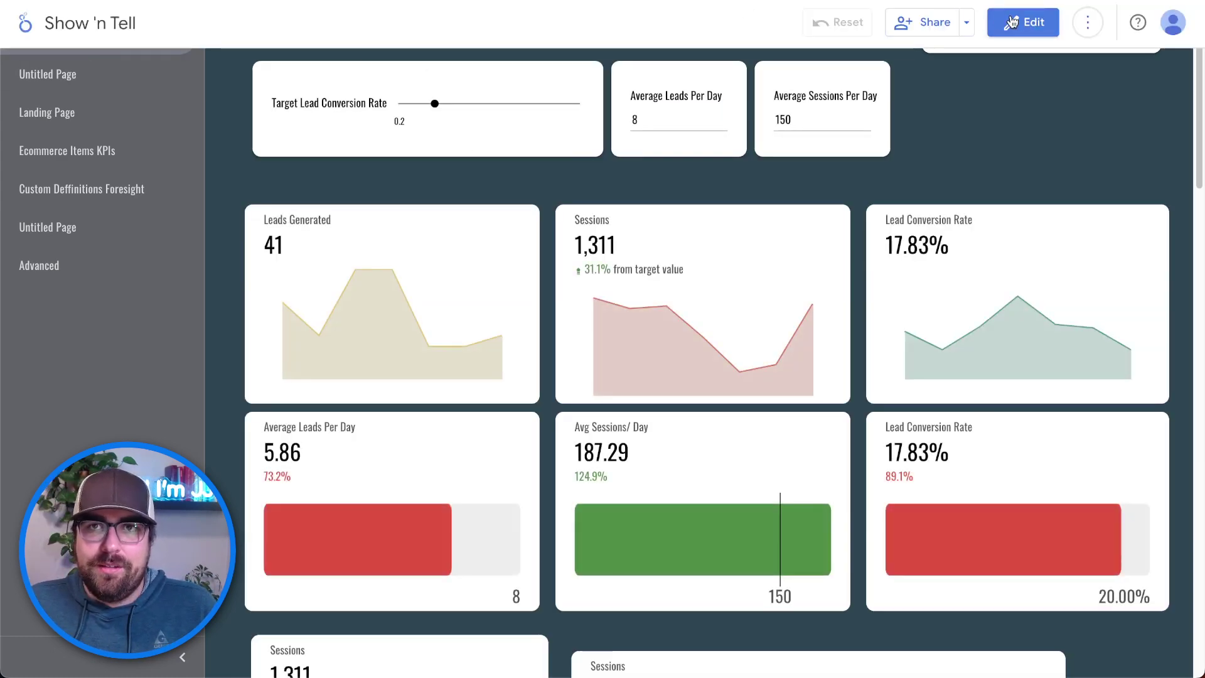
pyautogui.click(994, 29)
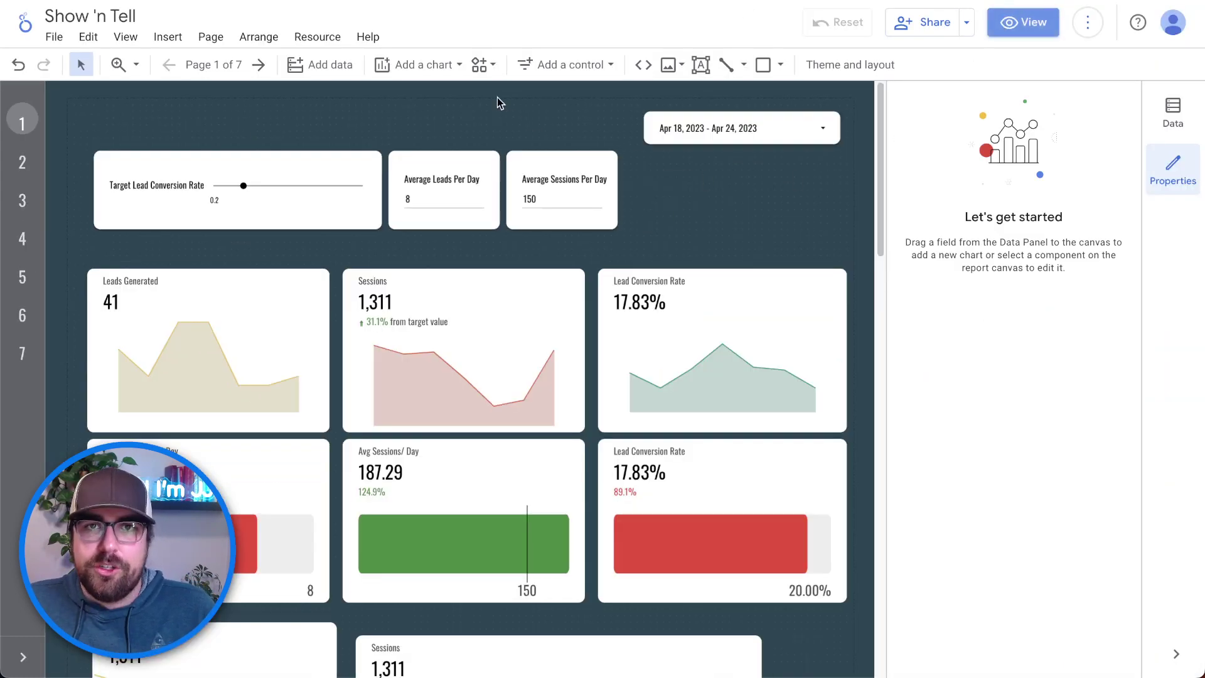
pyautogui.click(565, 64)
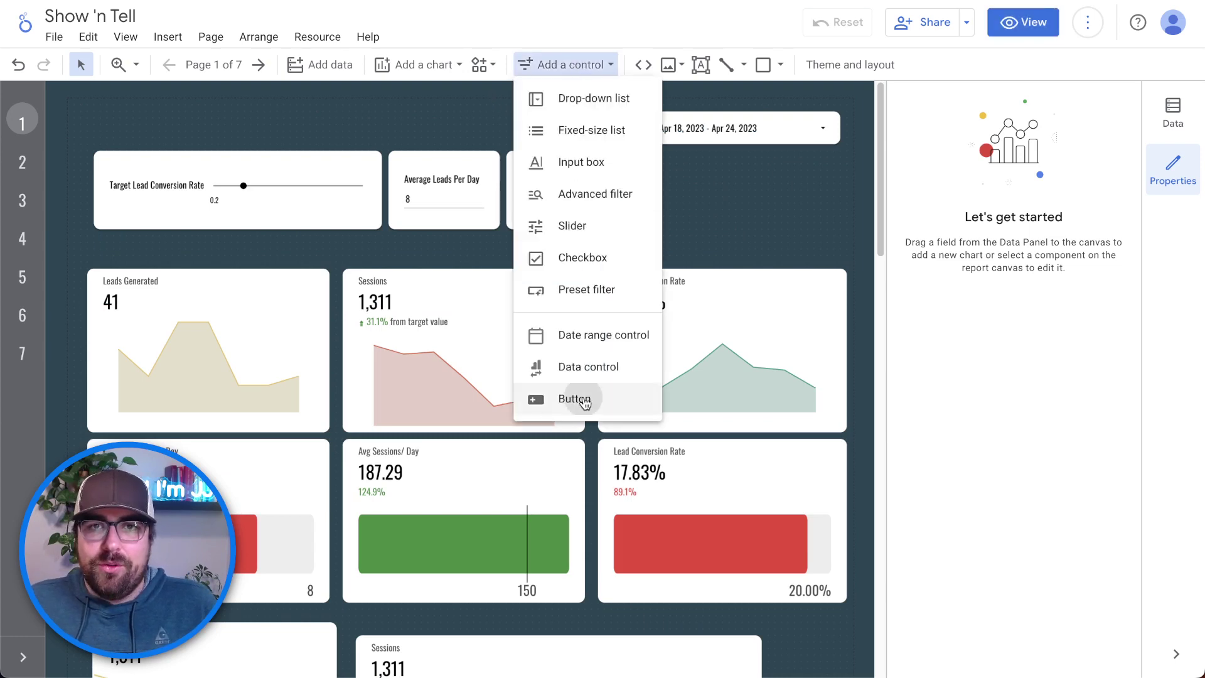
pyautogui.click(552, 400)
pyautogui.click(657, 184)
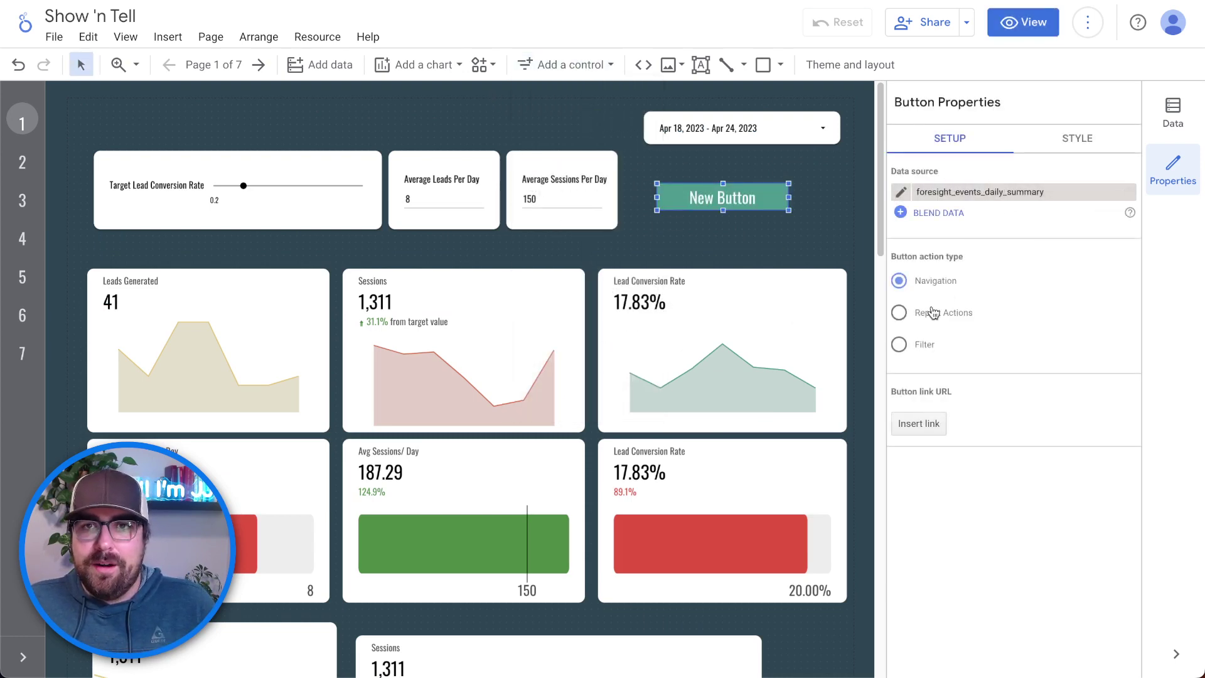
# Step: Set the button to Report Actions > Reset filters, label it BACK TO NORMAL, and preview
pyautogui.click(920, 423)
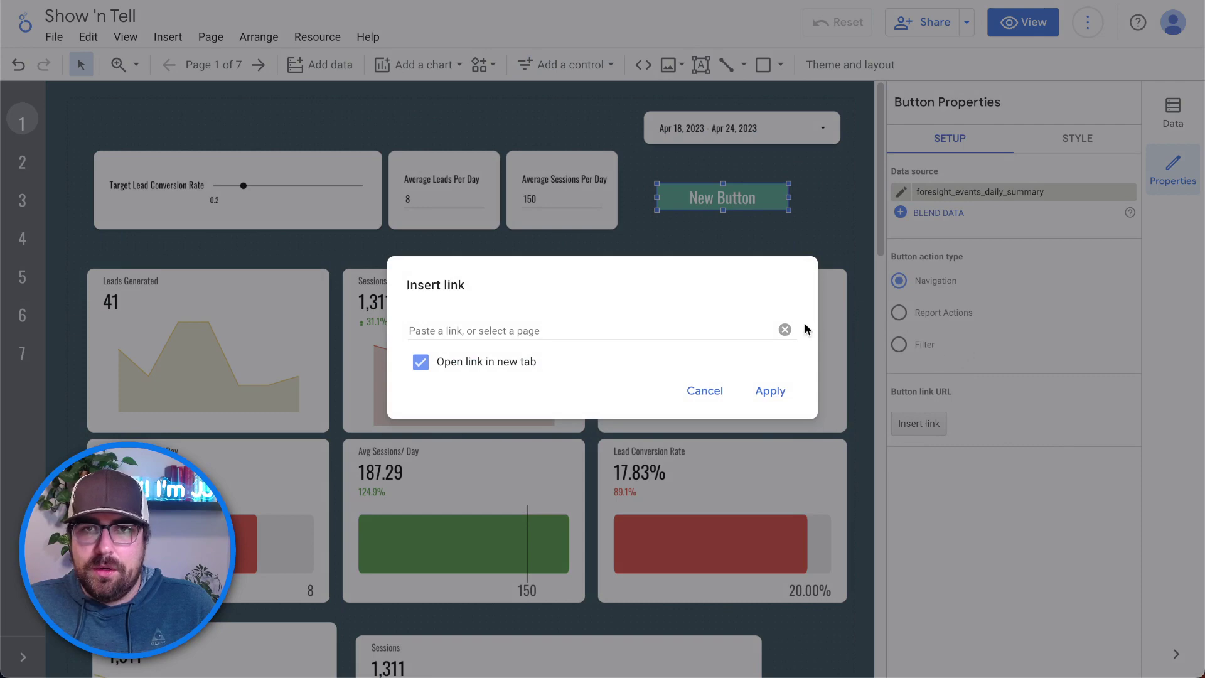
pyautogui.click(721, 395)
pyautogui.click(933, 318)
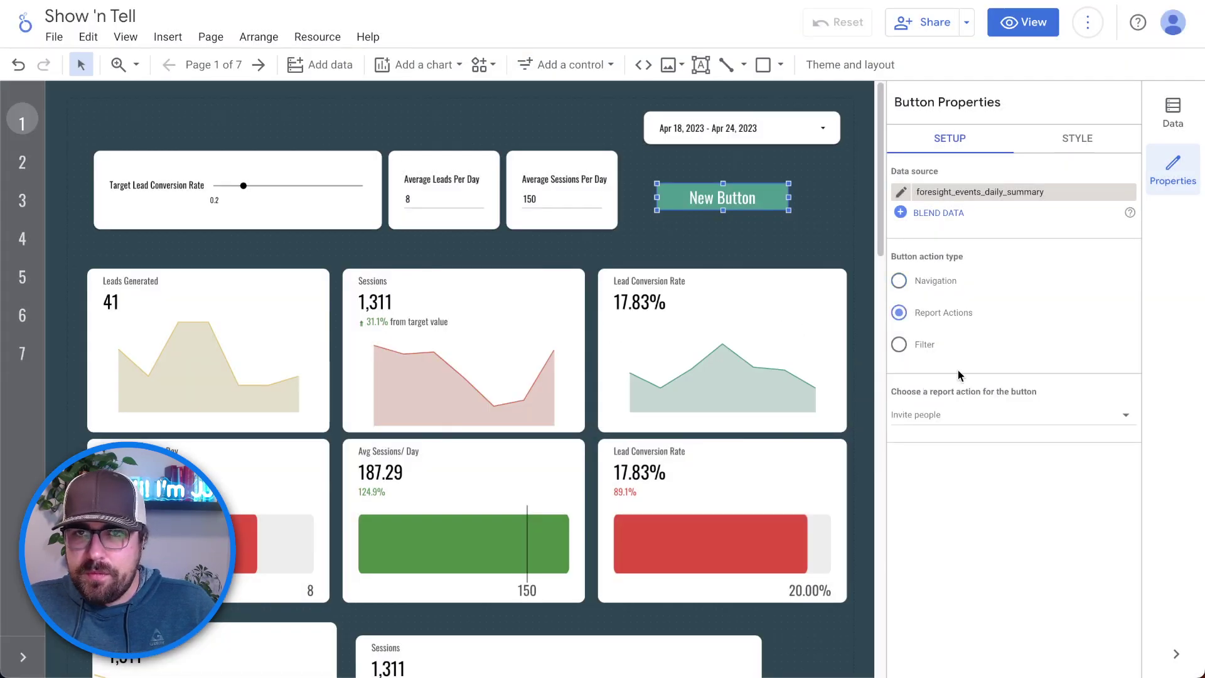
pyautogui.click(954, 414)
pyautogui.click(965, 541)
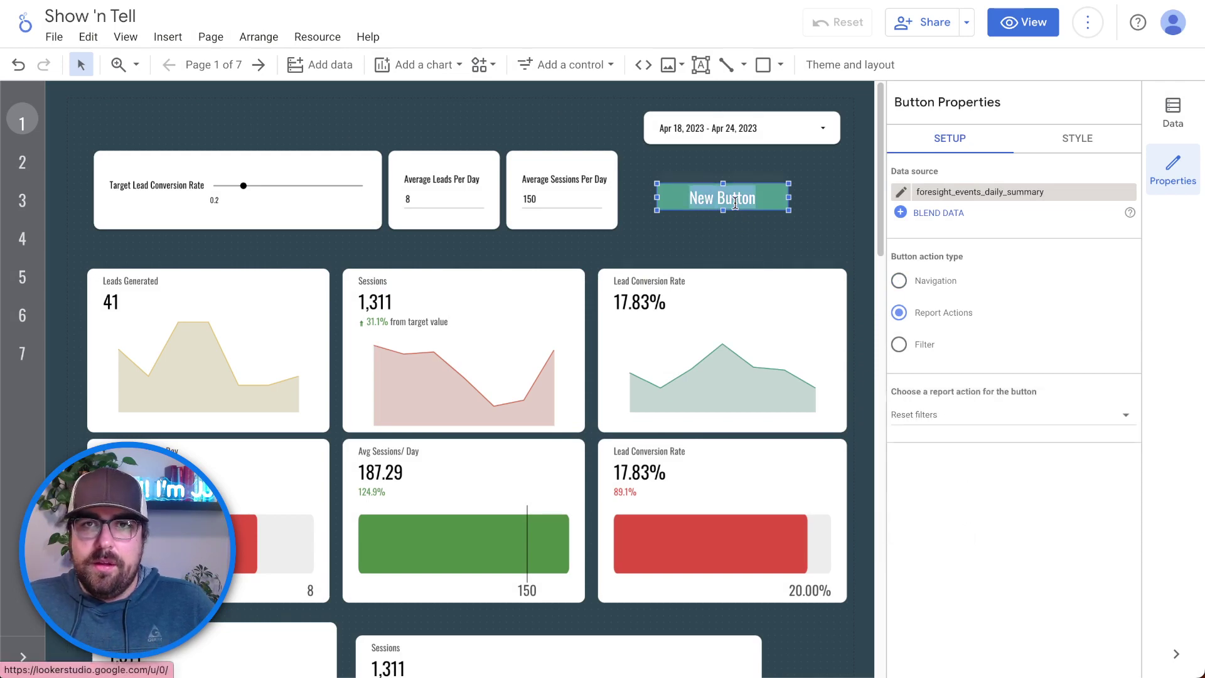
pyautogui.write('BACK TO NORMAL')
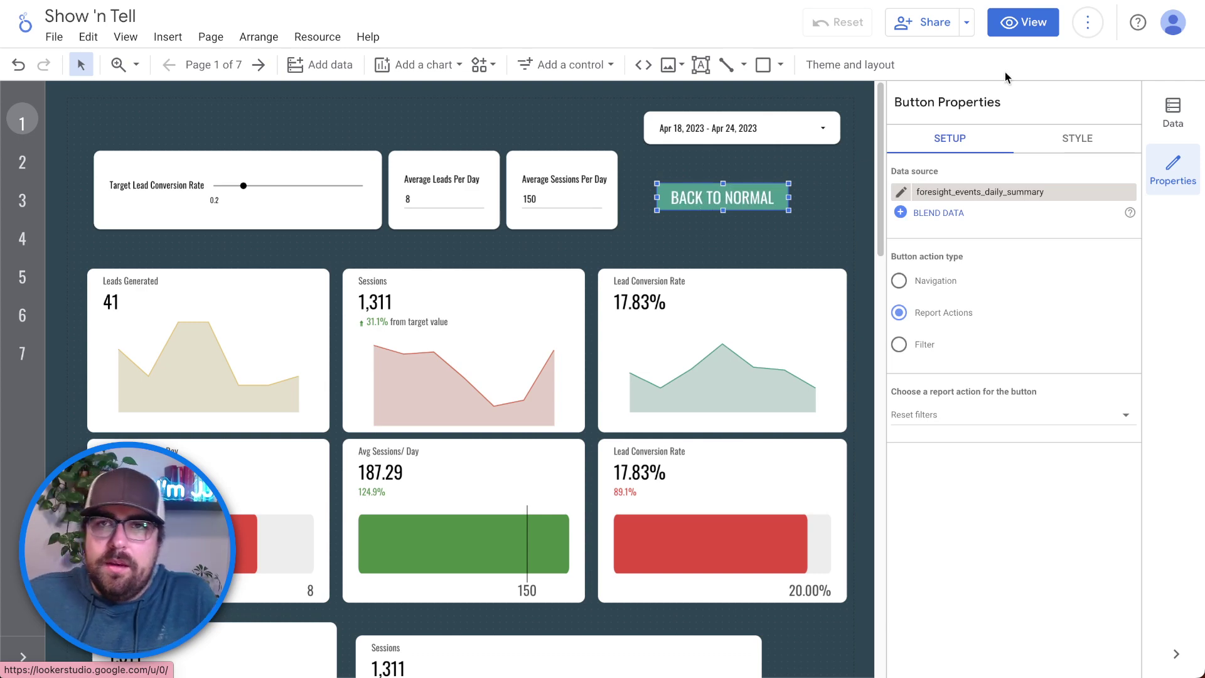
pyautogui.click(1023, 23)
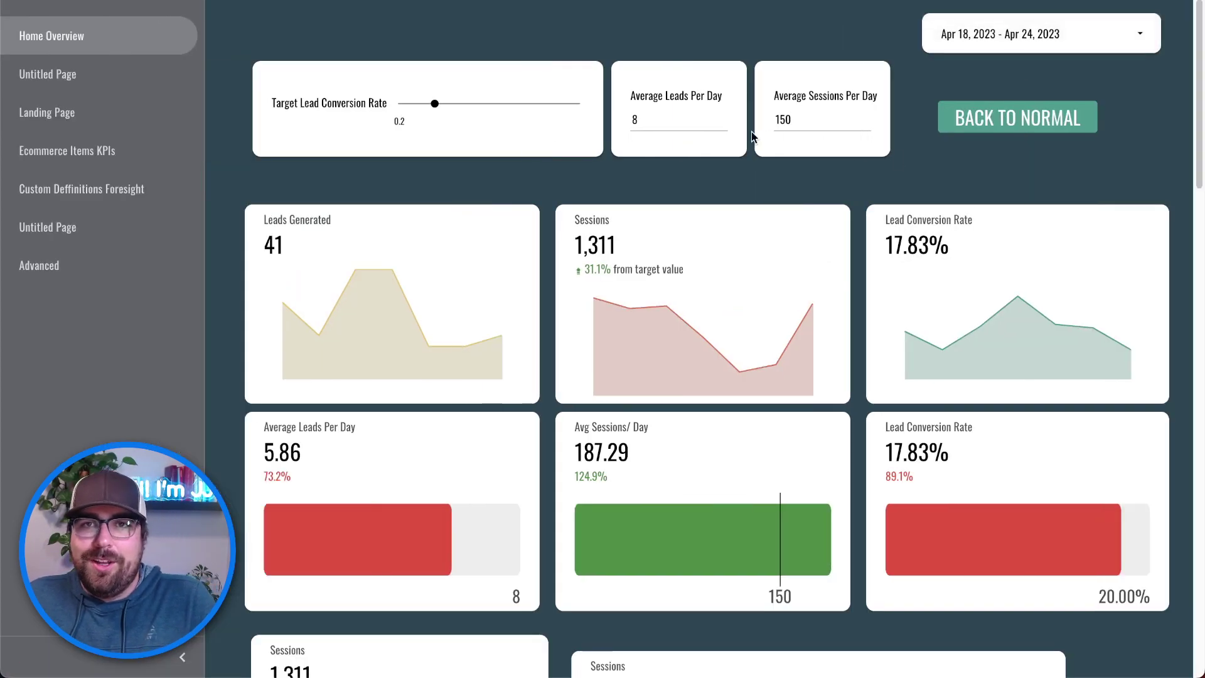
# Step: Try targets of 300 sessions per day, 20 leads per day and 0.13 conversion rate
pyautogui.doubleClick(778, 122)
pyautogui.write('300')
pyautogui.press('Return')
pyautogui.doubleClick(677, 123)
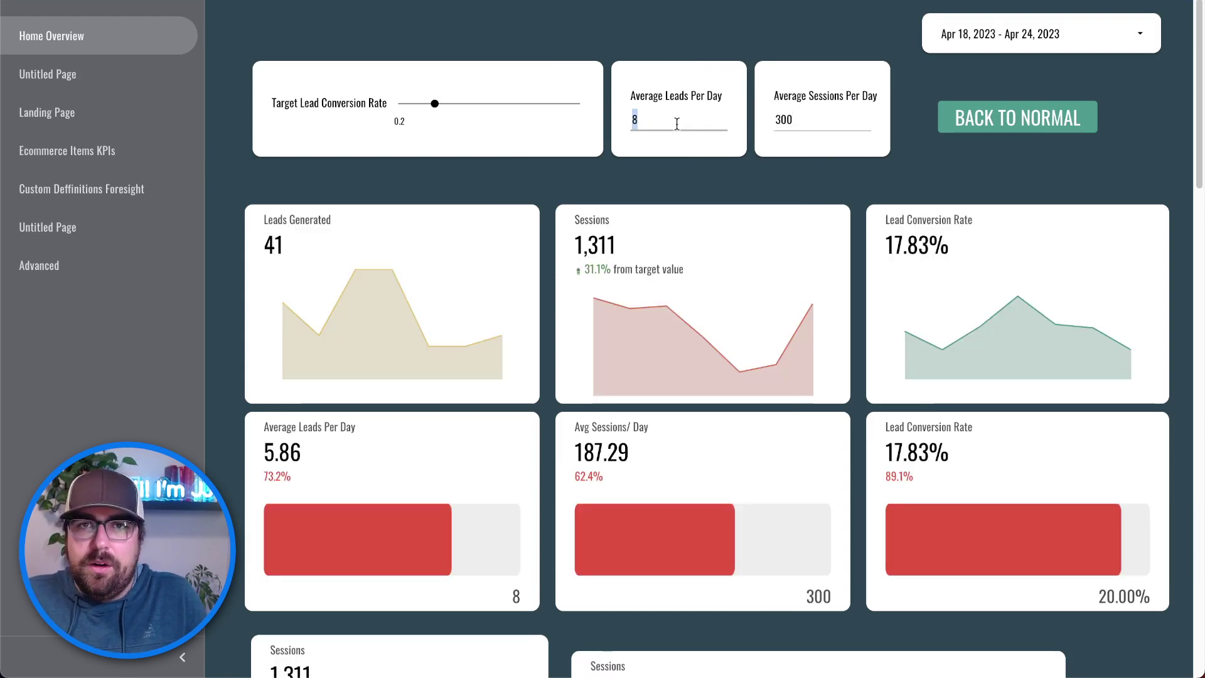
pyautogui.write('3')
pyautogui.press('BackSpace')
pyautogui.write('20')
pyautogui.press('BackSpace')
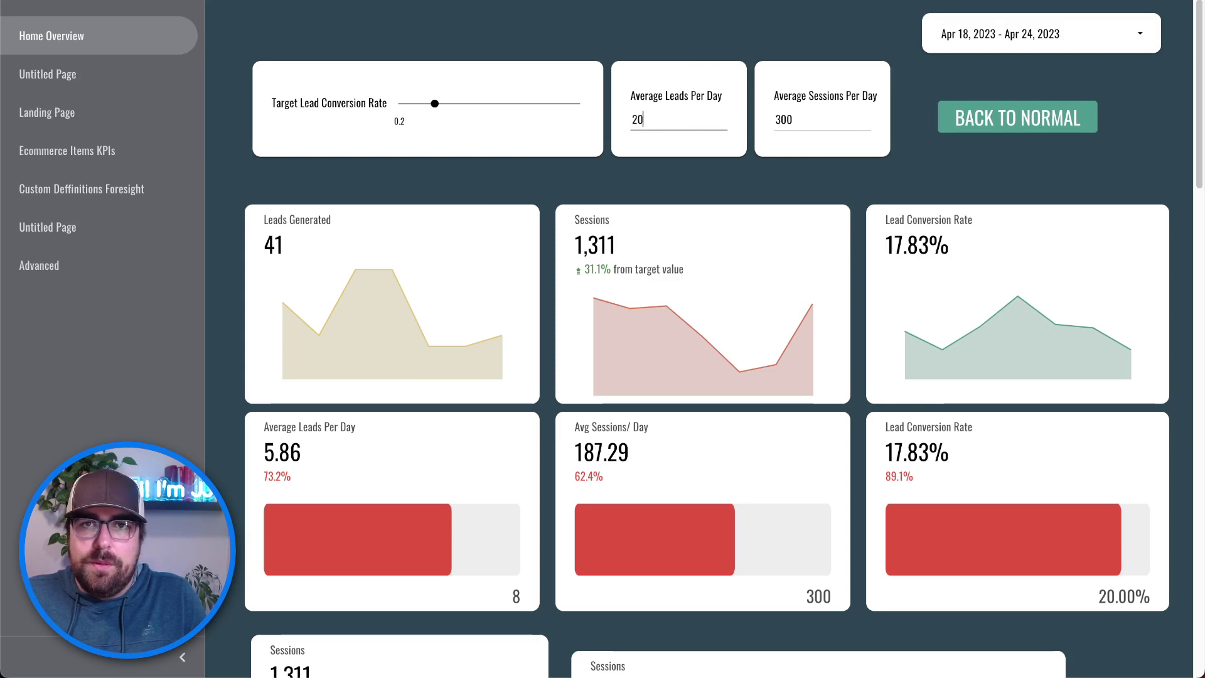
pyautogui.write('0')
pyautogui.moveTo(434, 103); pyautogui.dragTo(422, 102)
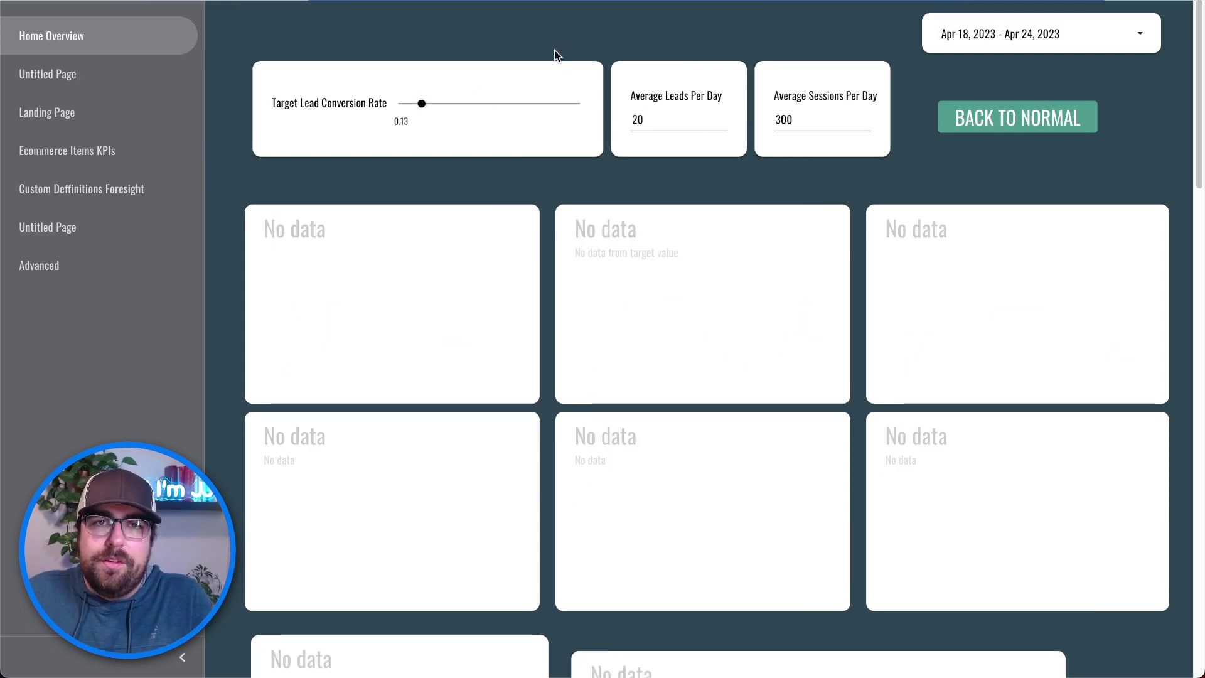
# Step: Switch the date range to Last 30 days, then use BACK TO NORMAL to restore 0.2, 8 and 150
pyautogui.scroll(-1, 930, 492)
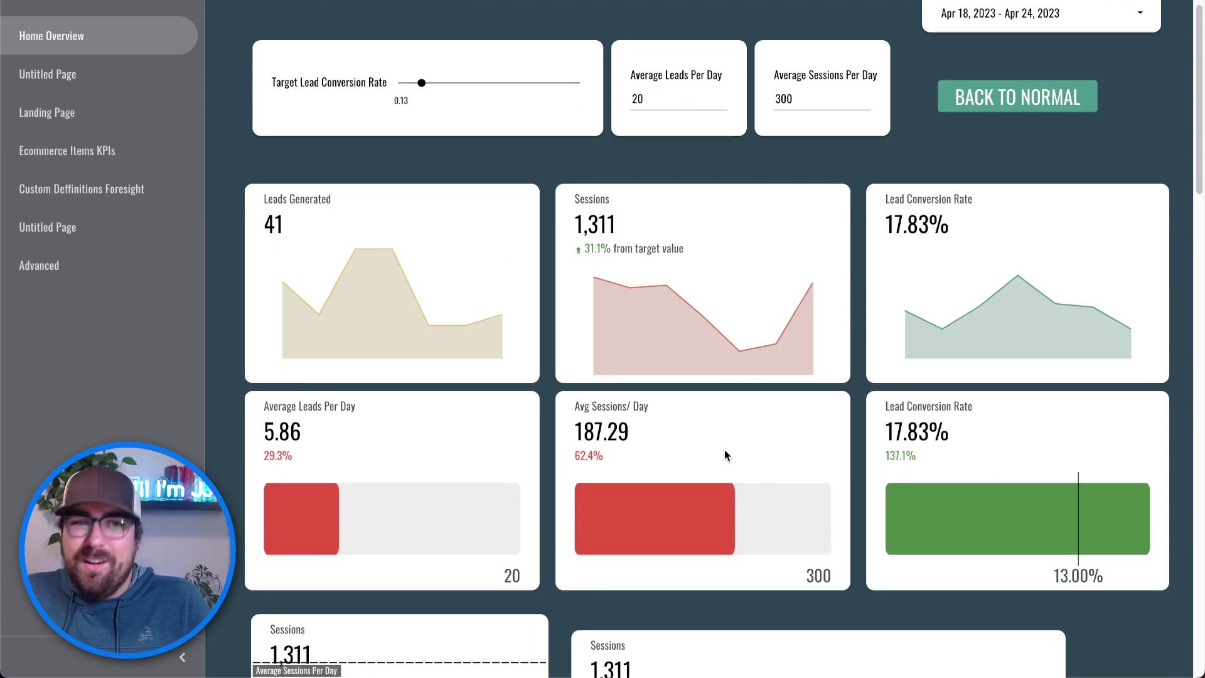
pyautogui.scroll(-3, 353, 489)
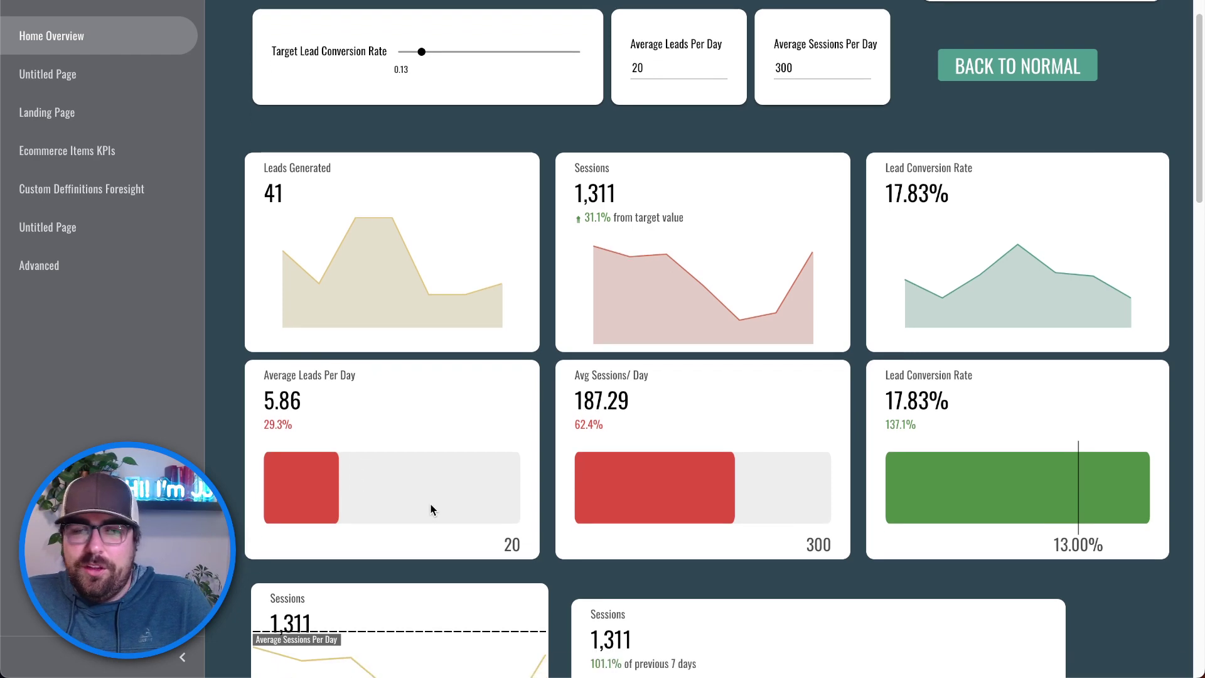
pyautogui.scroll(4, 431, 502)
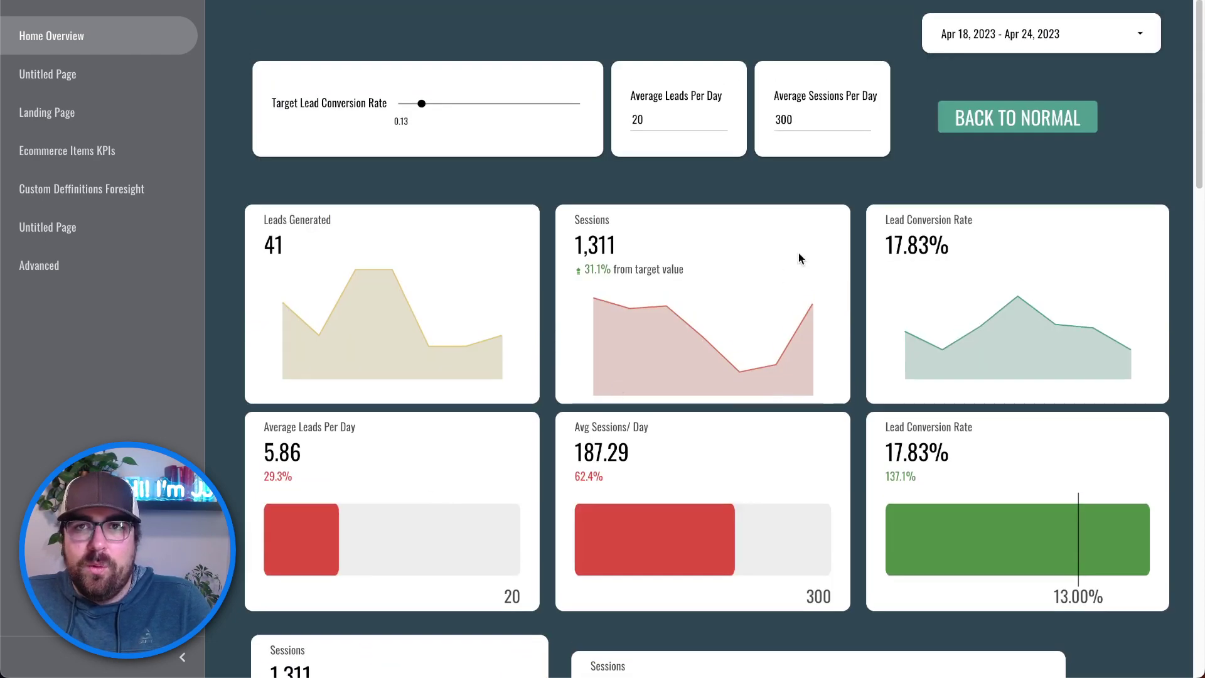
pyautogui.click(1028, 49)
pyautogui.click(1091, 51)
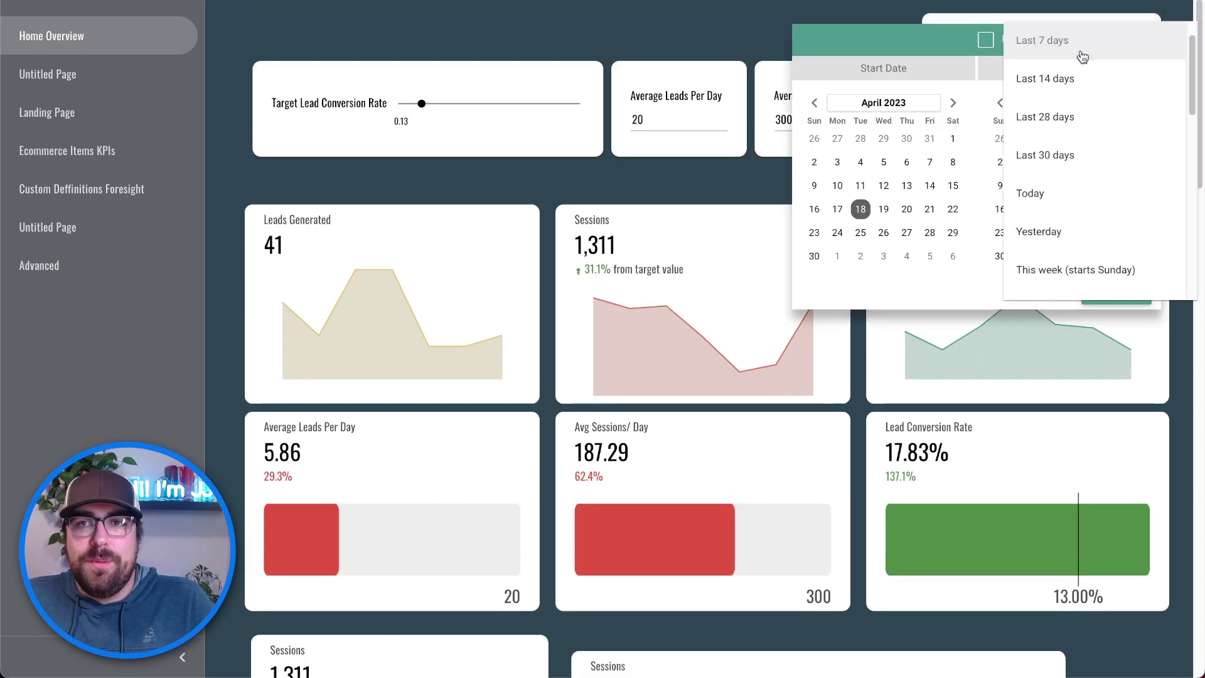
pyautogui.click(1042, 158)
pyautogui.click(1116, 290)
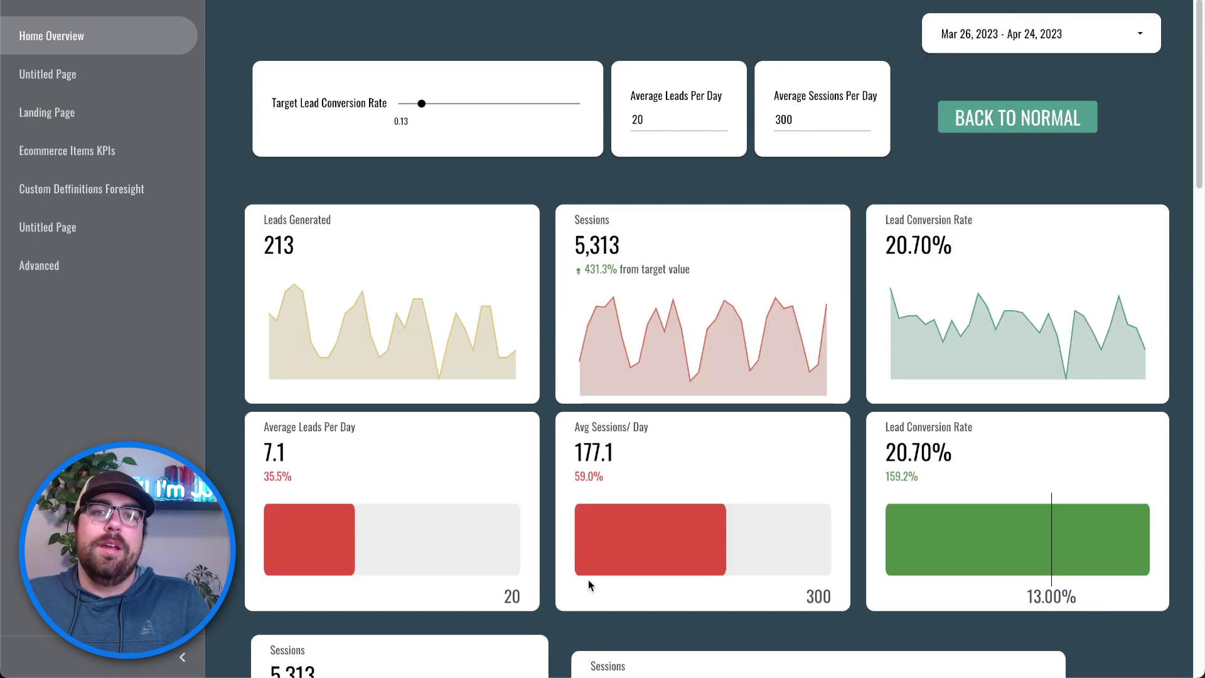
pyautogui.click(990, 124)
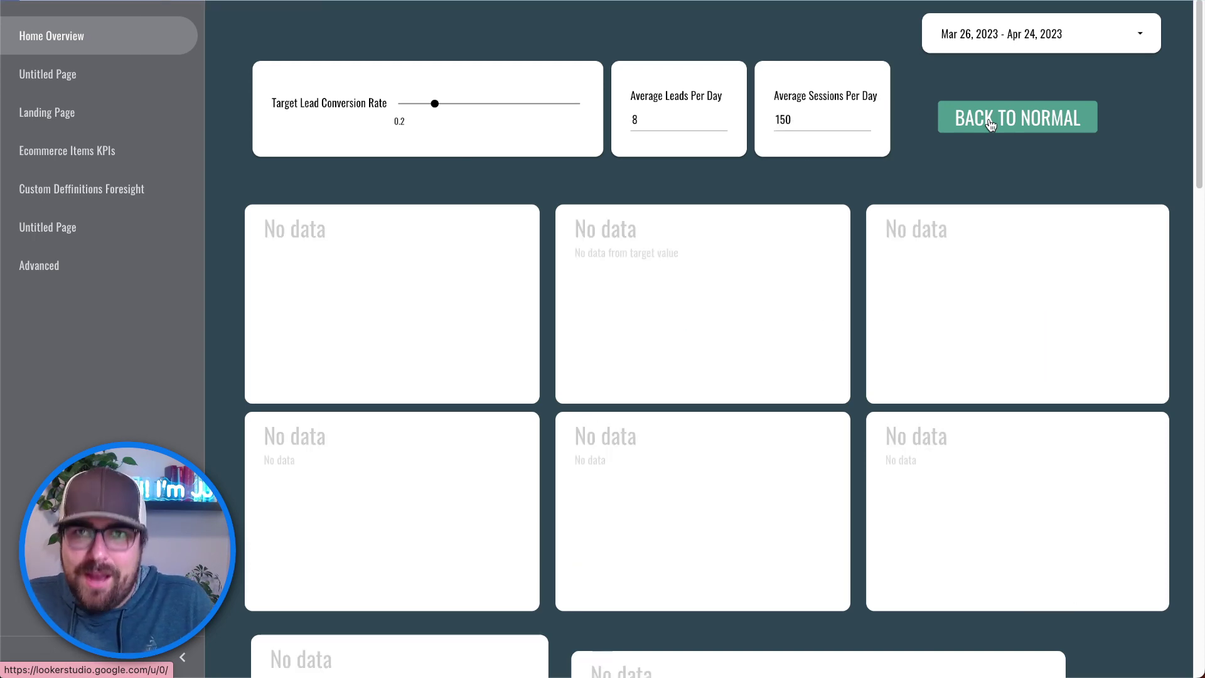